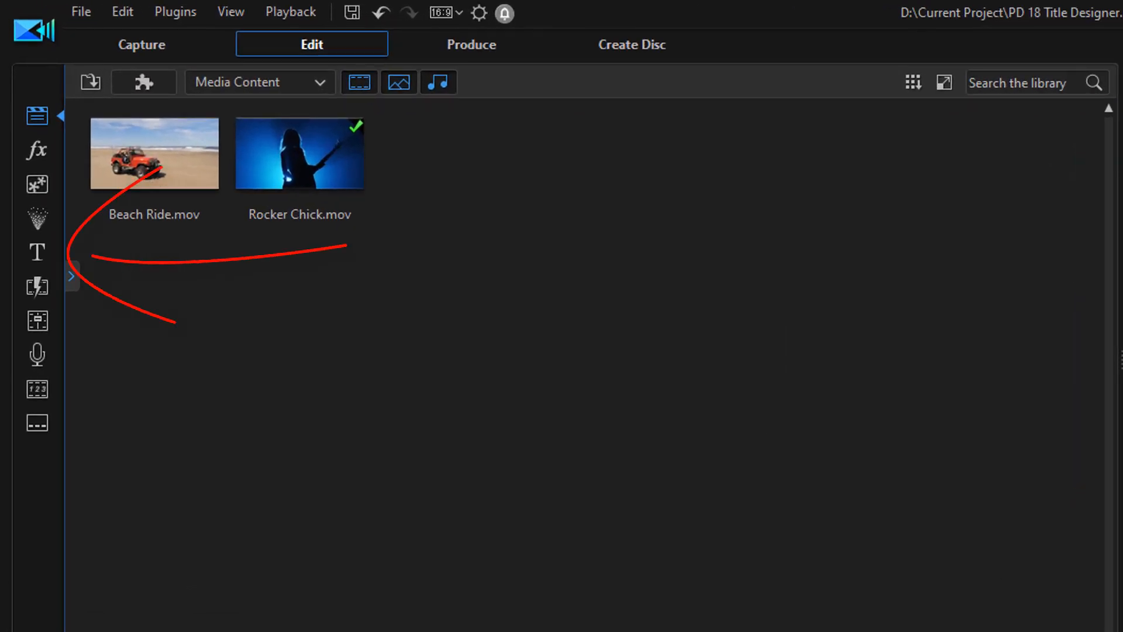
Open the title template library and look over its category list and import options.
left_click(43, 254)
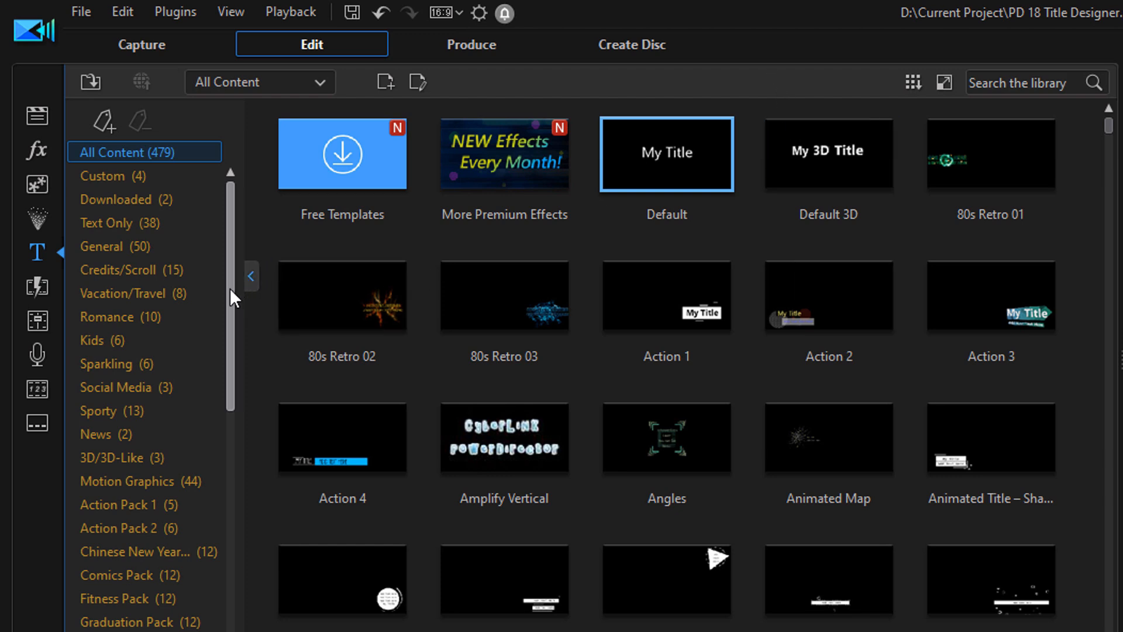
left_click_drag(230, 288, 227, 233)
left_click(88, 89)
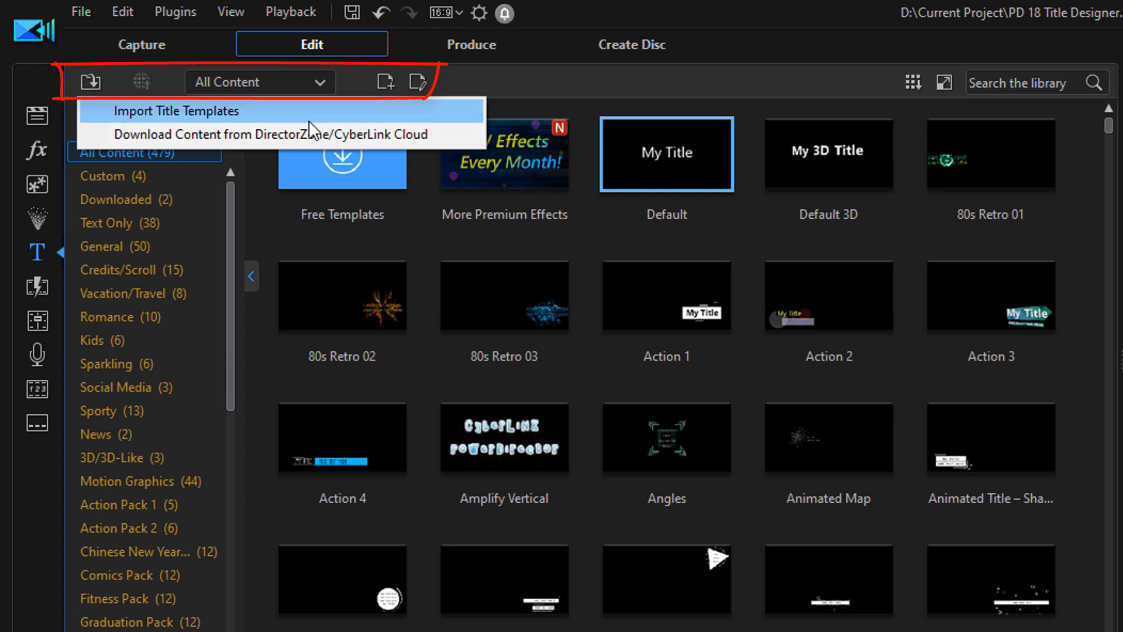
left_click(468, 117)
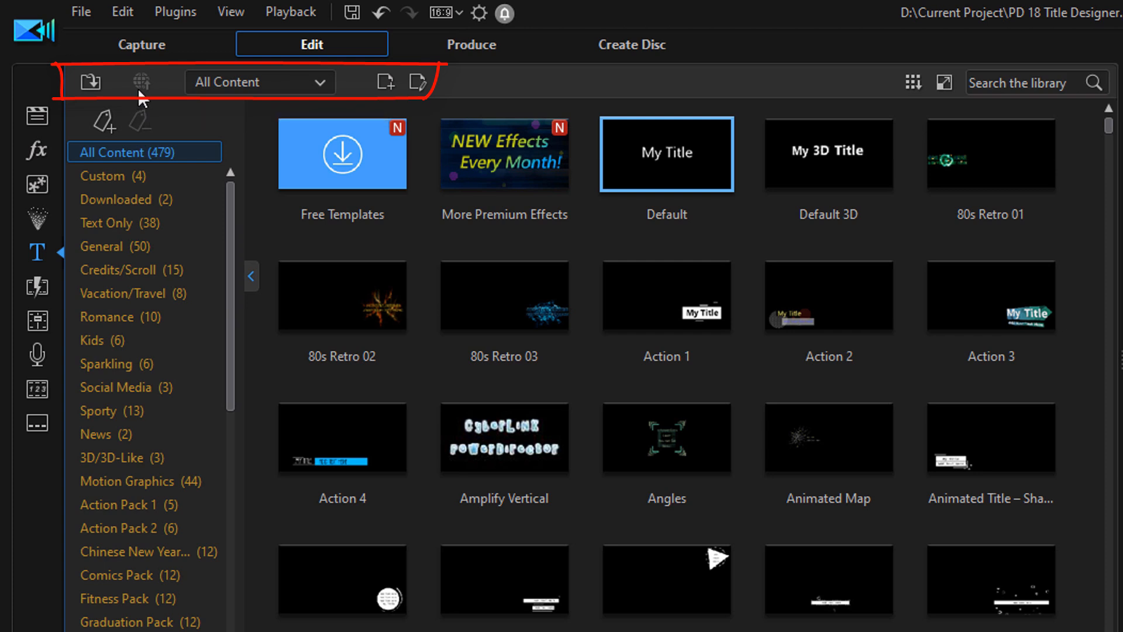
Examine the Custom title category, the All Content category choices and the library's view options.
left_click(131, 182)
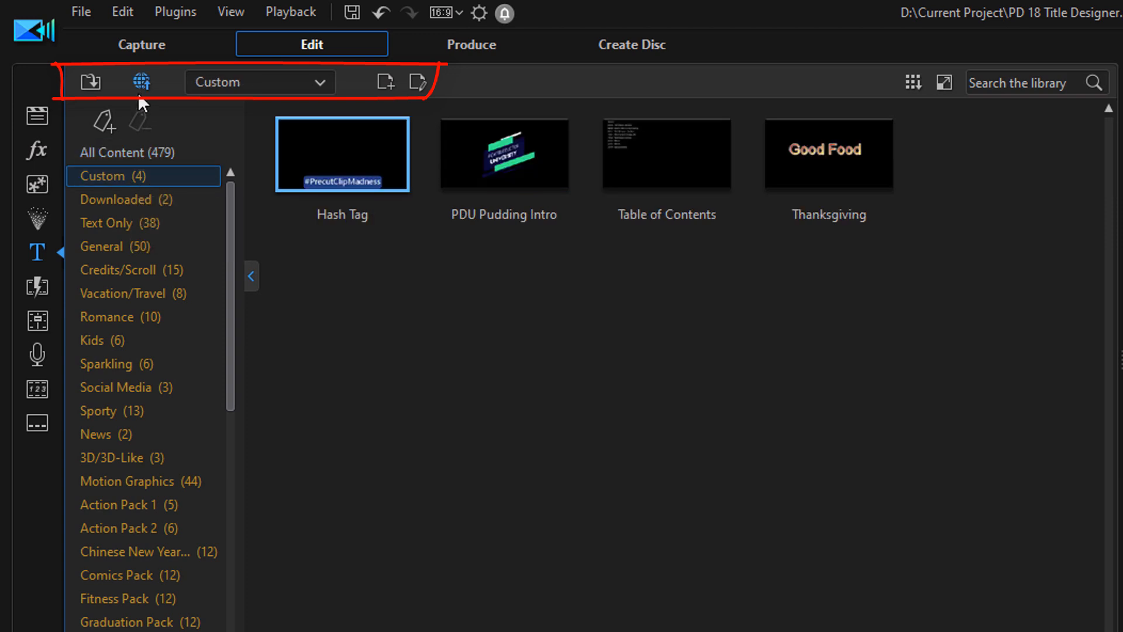
left_click(115, 155)
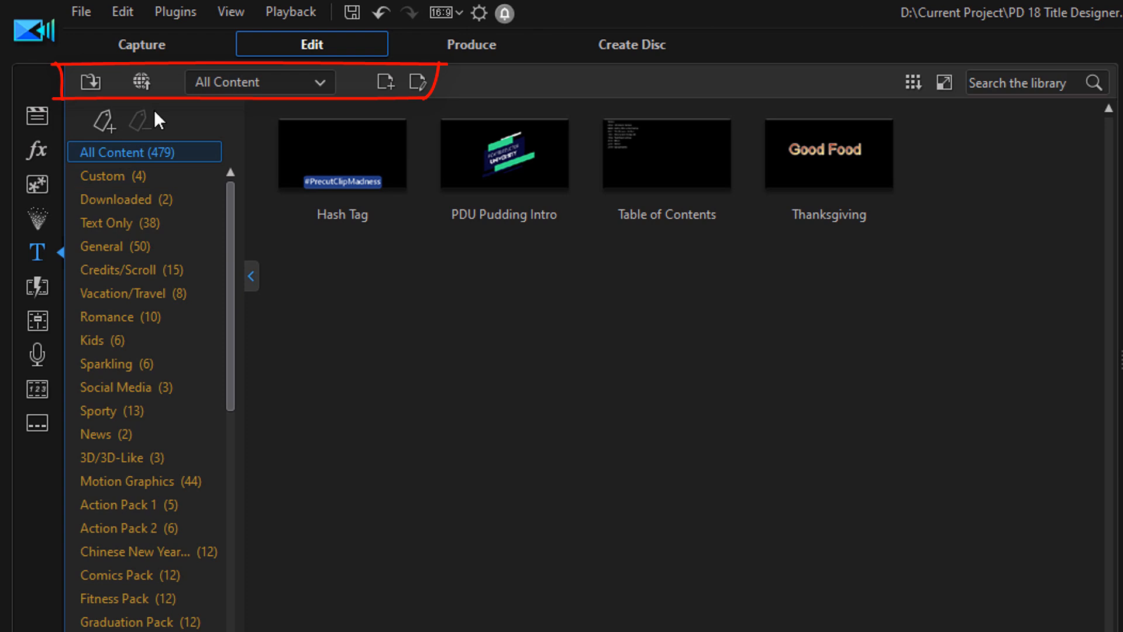
left_click(321, 93)
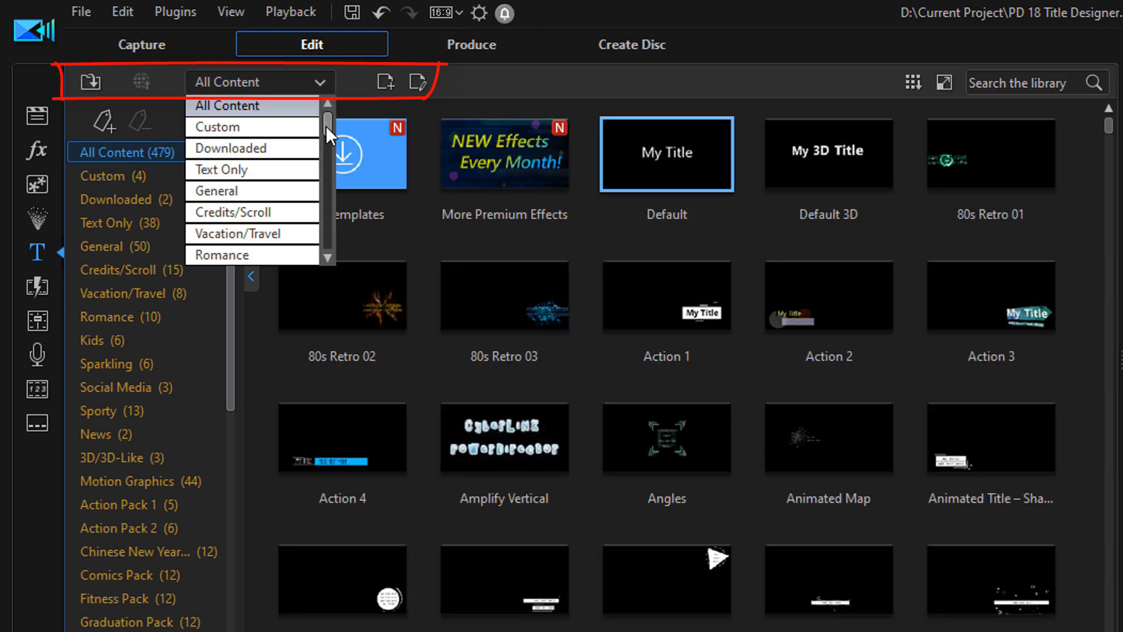
mouse_move(326, 125)
left_mouse_down()
mouse_move(331, 237)
mouse_move(328, 114)
left_mouse_up()
left_click(482, 83)
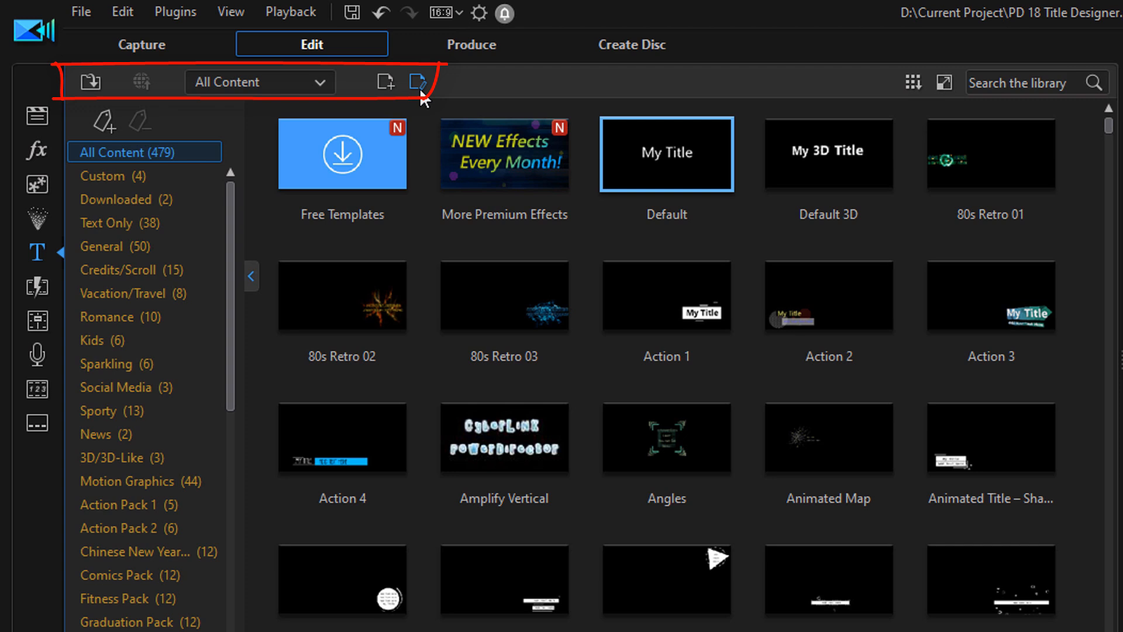
left_click(914, 83)
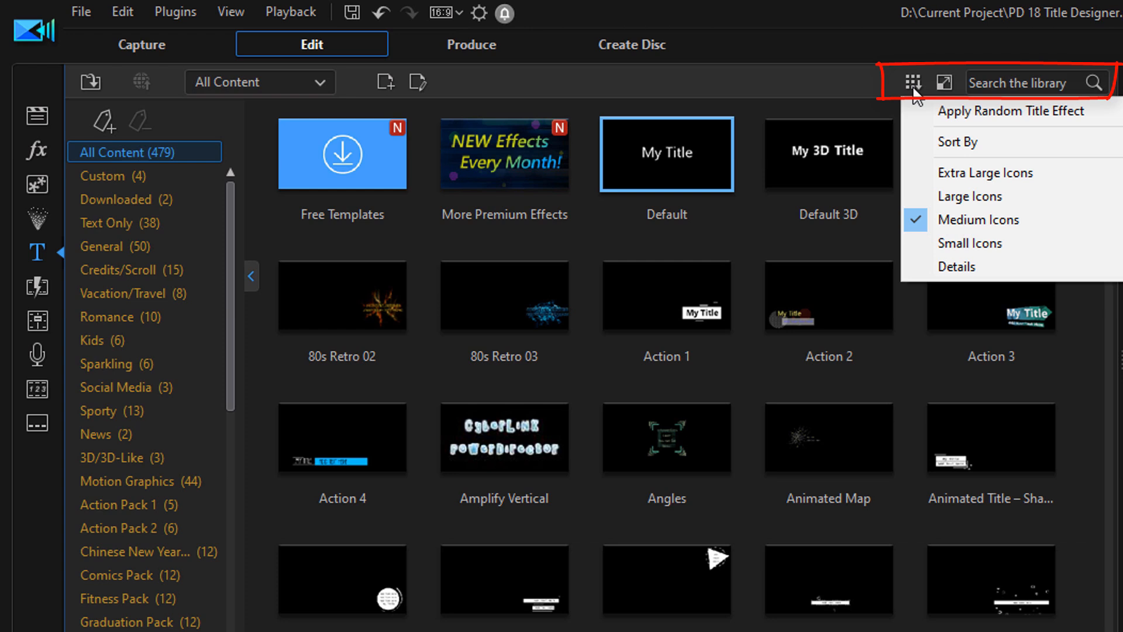
left_click(876, 89)
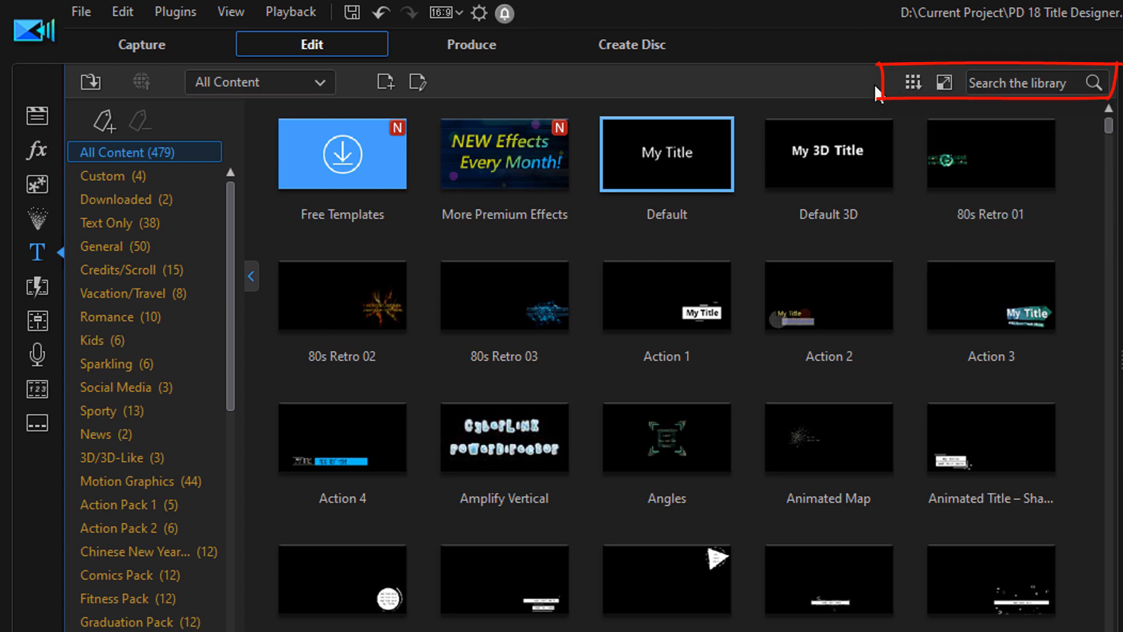
Make the title template thumbnails slightly smaller so the library shows six per row.
left_click(938, 82)
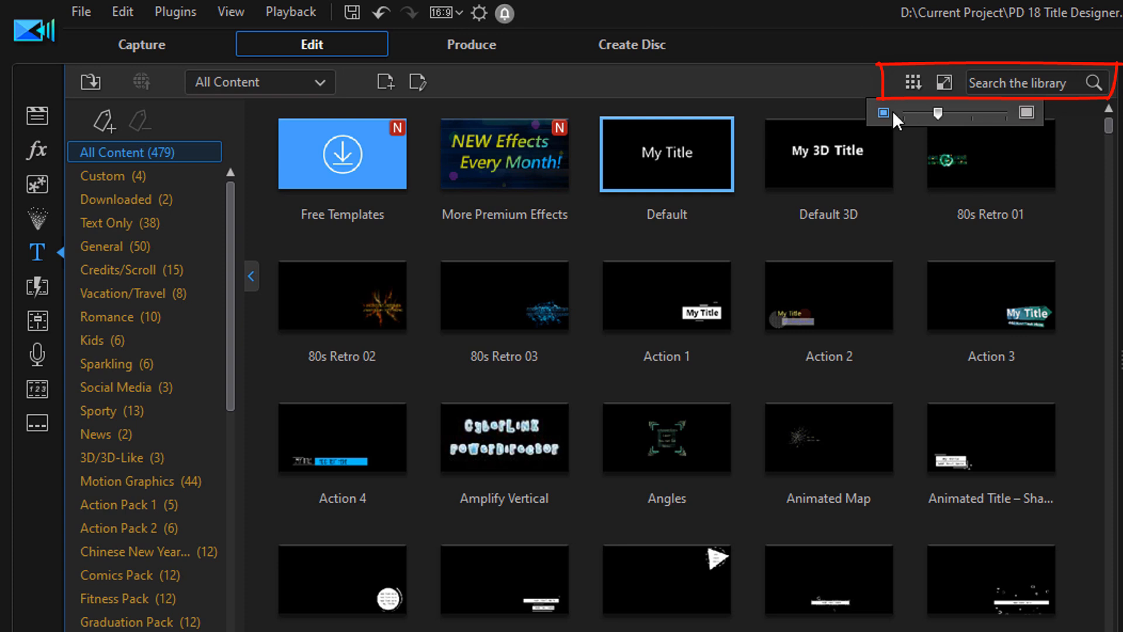
mouse_move(933, 116)
left_mouse_down()
mouse_move(970, 114)
mouse_move(919, 122)
left_mouse_up()
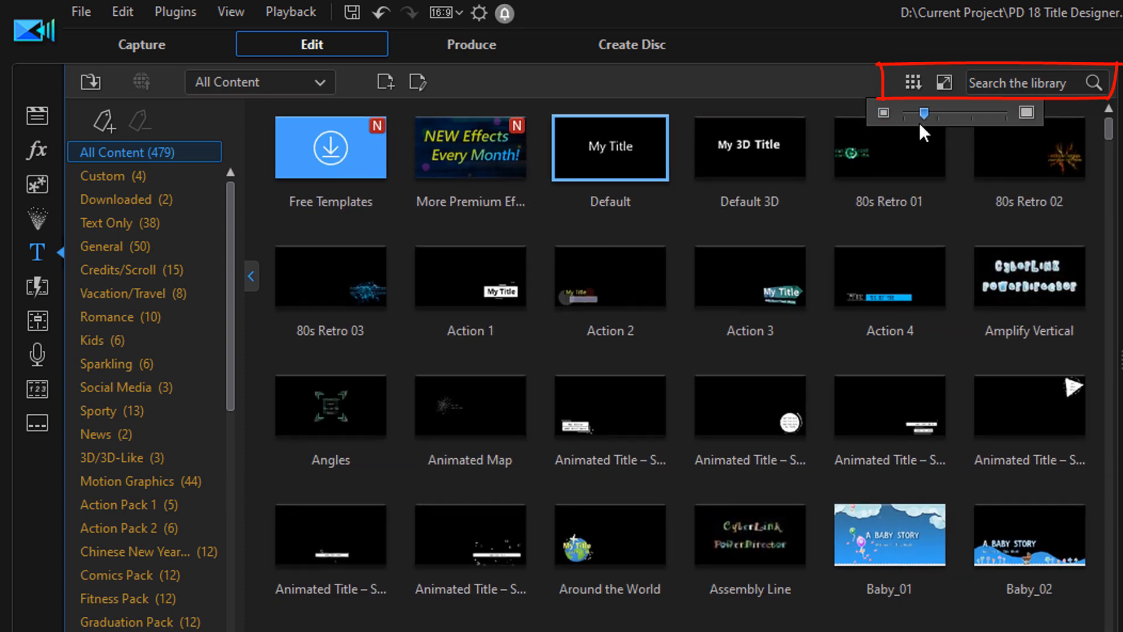
left_click_drag(925, 117, 932, 120)
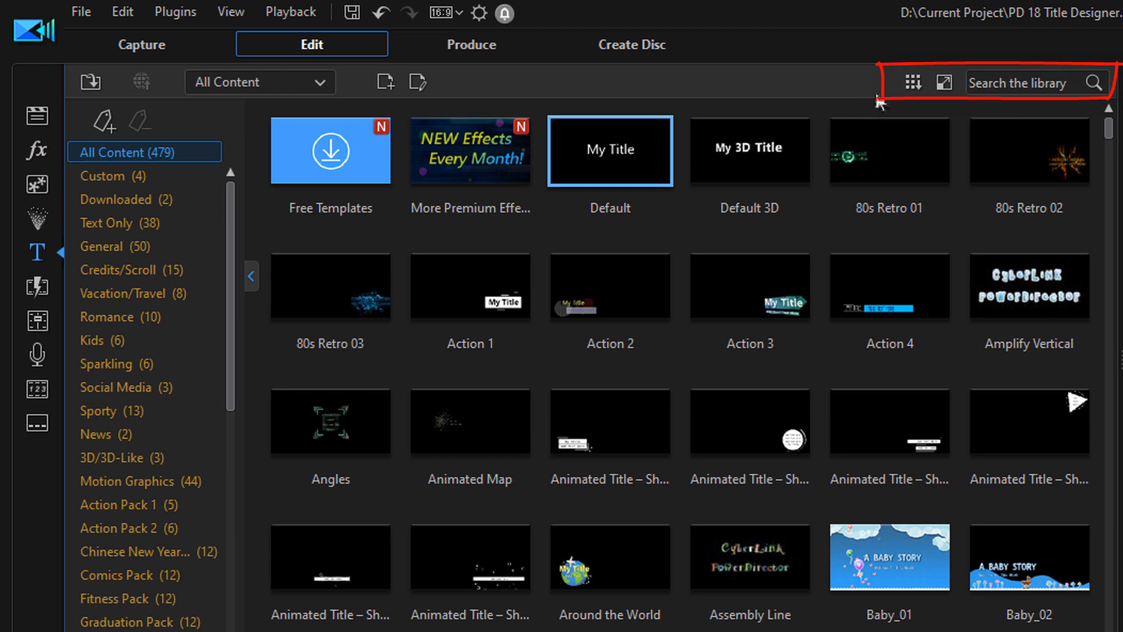
left_click(1031, 87)
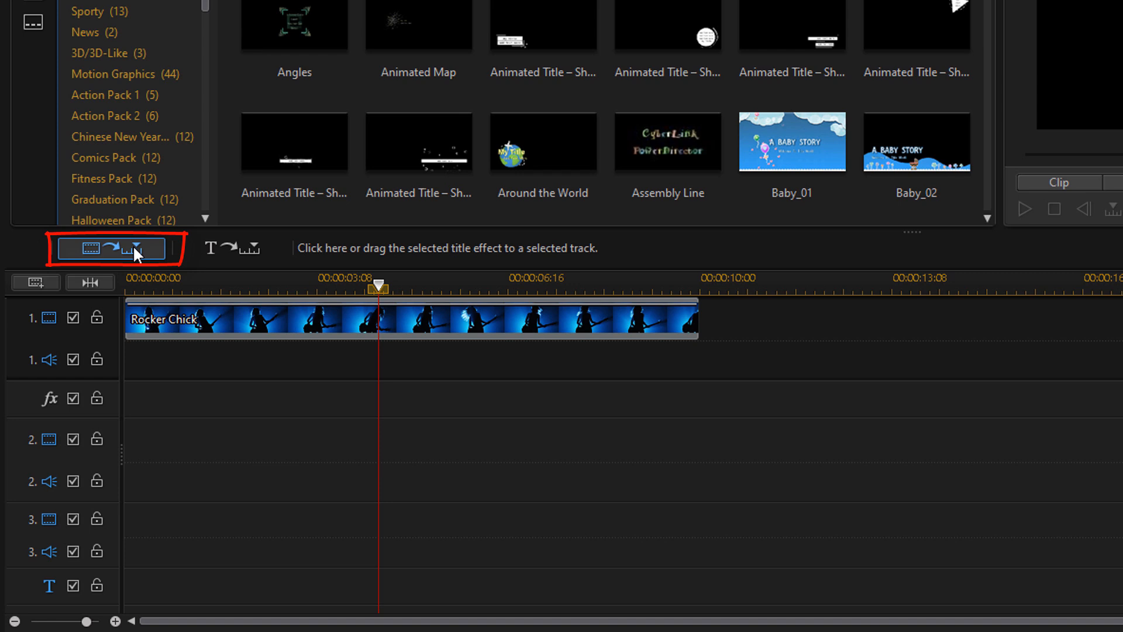
Insert the Default title on video track 2 at the playhead, and delete it again.
left_click(184, 456)
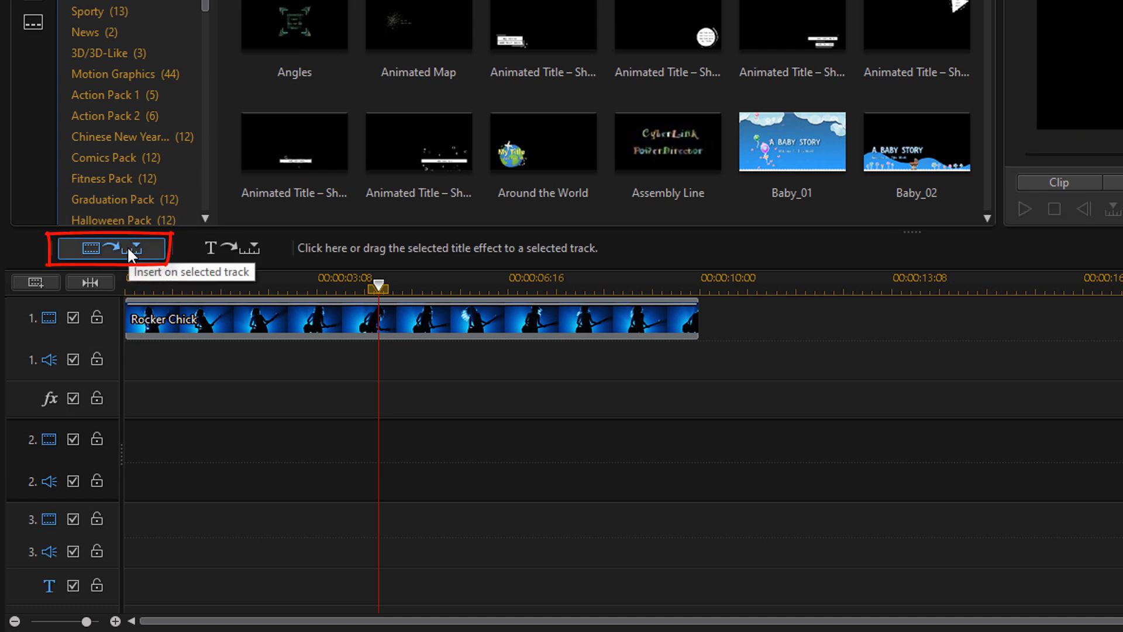
left_click(128, 246)
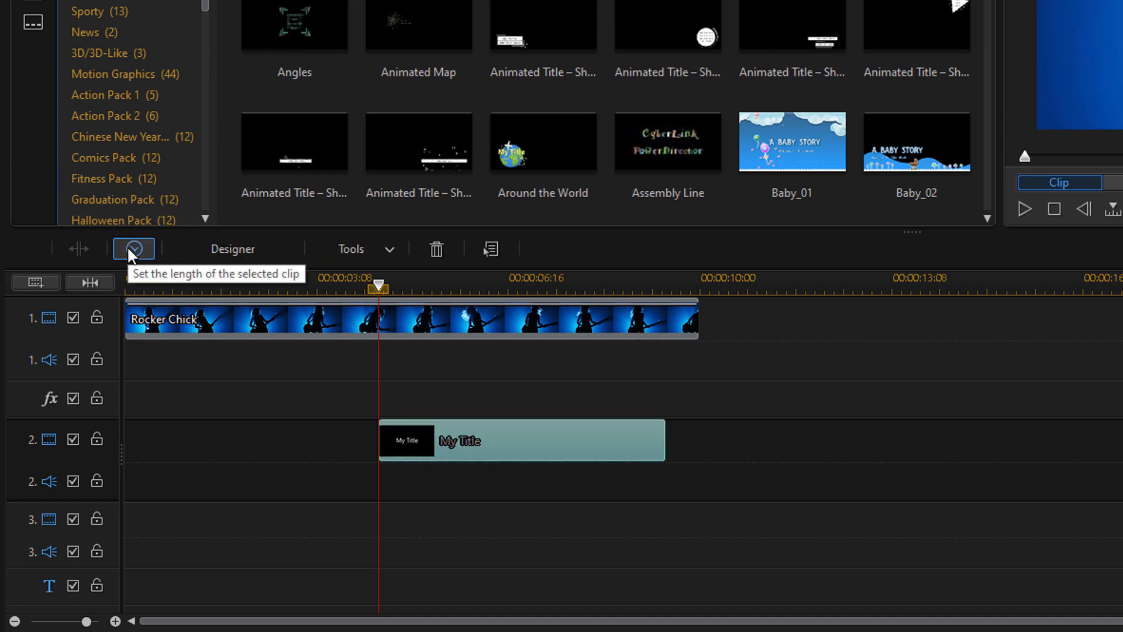
left_click(435, 252)
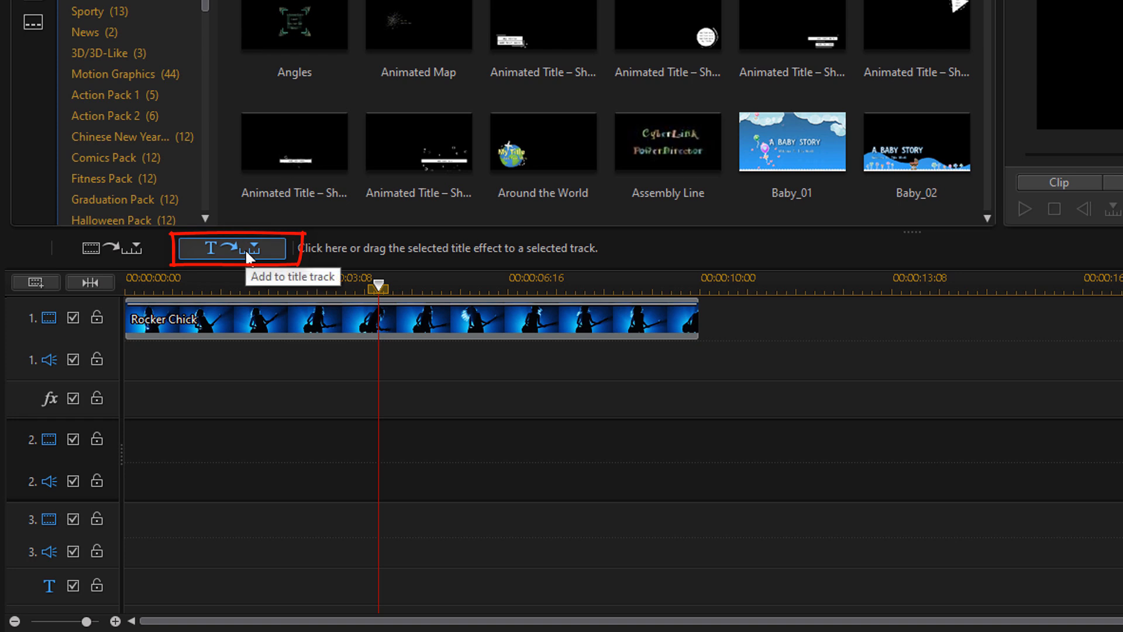
Add the Default title to the title track at the playhead and move it to video track 2.
left_click(244, 248)
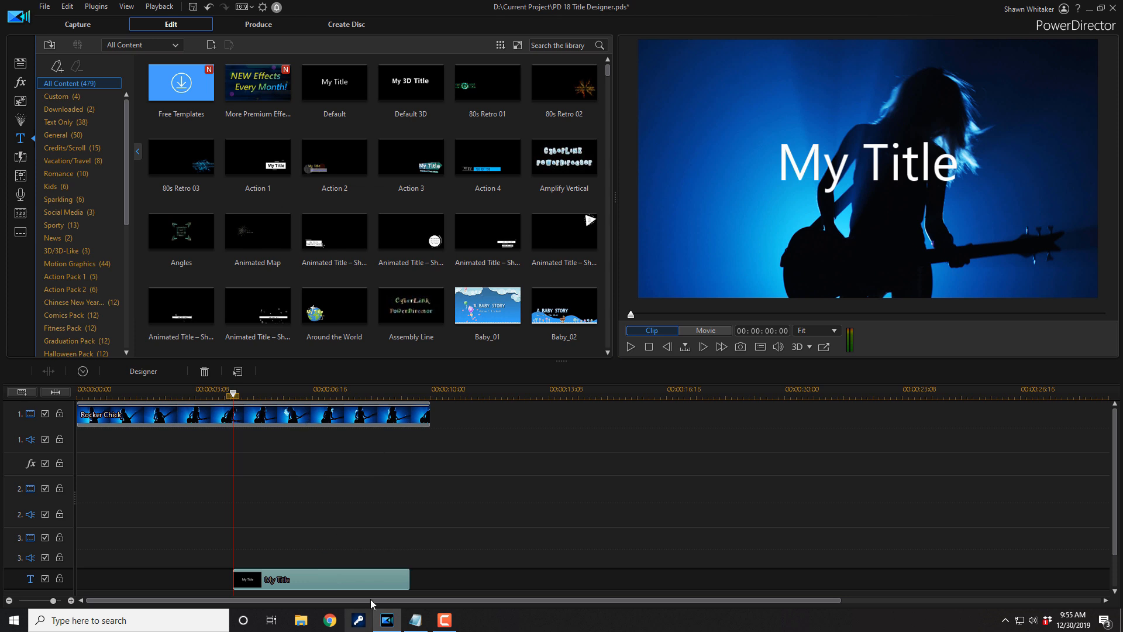
left_click_drag(338, 565, 337, 514)
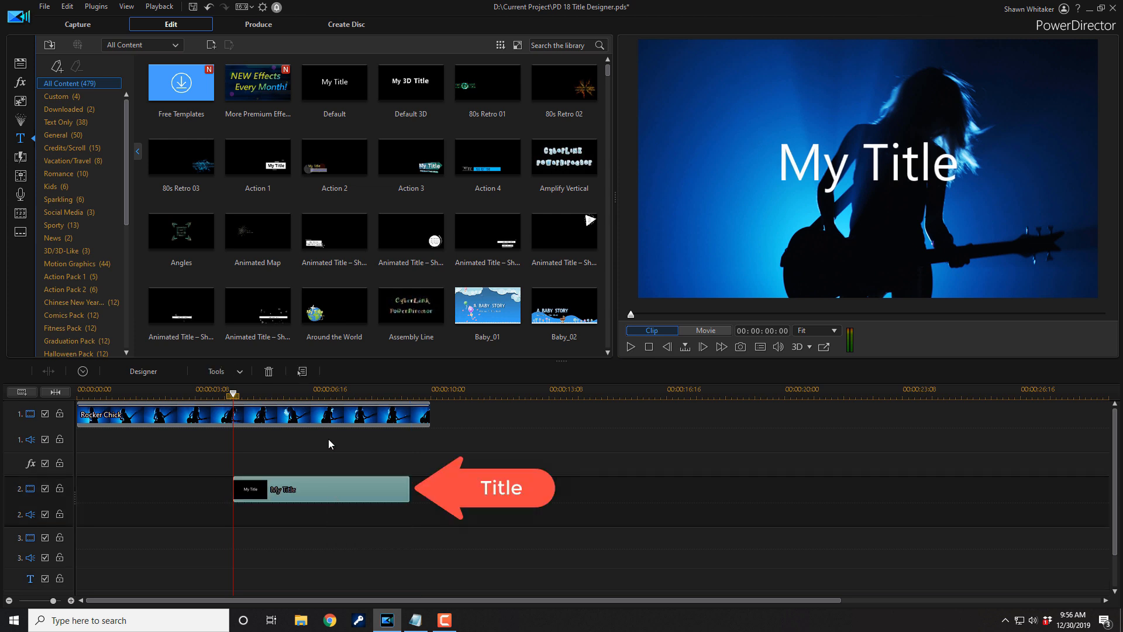
Move the Rocker Chick clip to video track 3 and return it to the start of video track 1.
left_click_drag(329, 429, 331, 539)
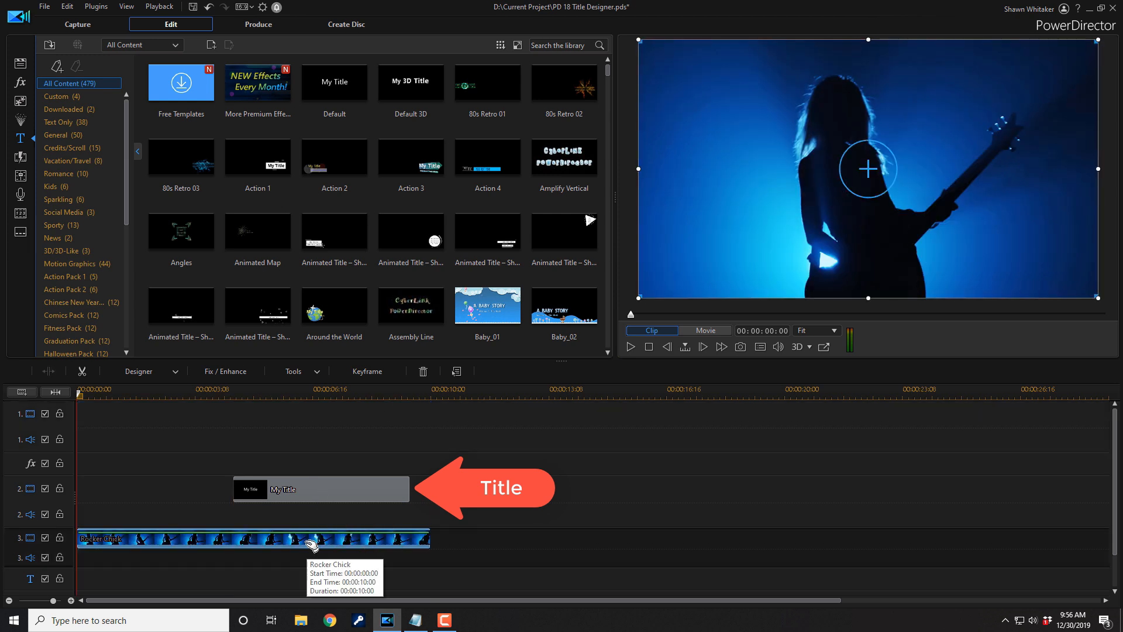
left_click_drag(312, 546, 335, 484)
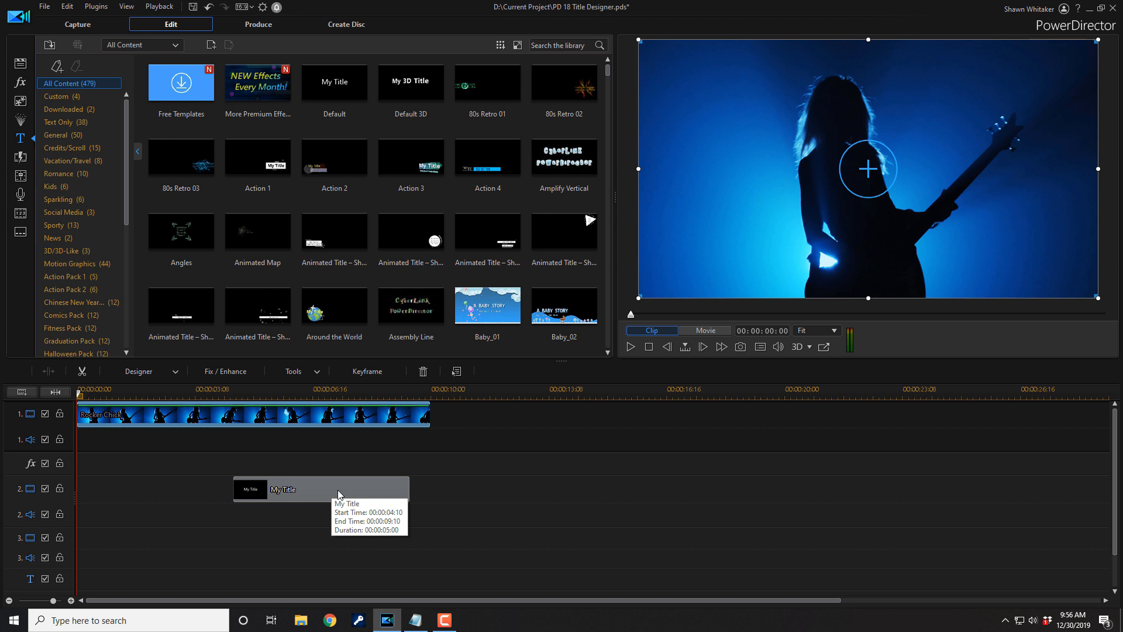
Delete the My Title clip from video track 2.
left_click(338, 492)
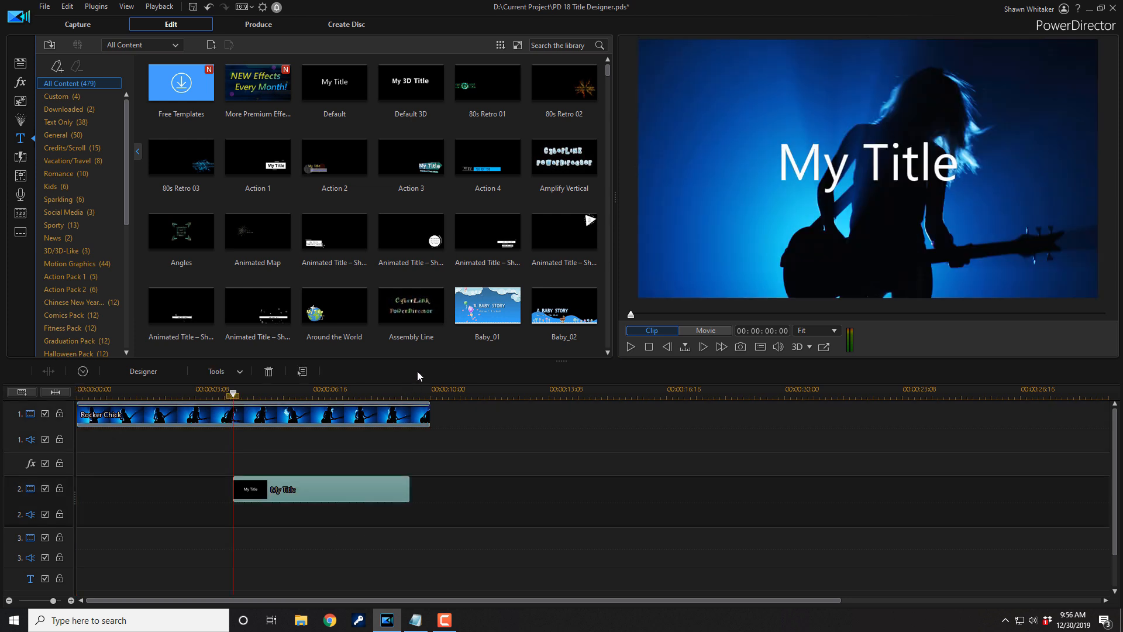
left_click(268, 375)
left_click(248, 448)
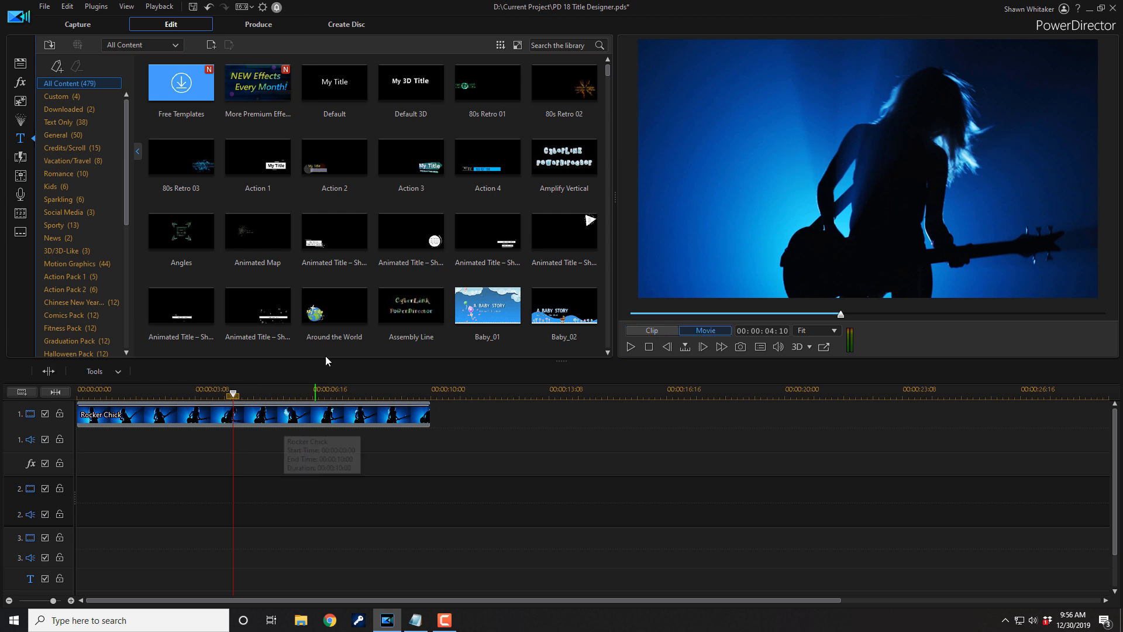
Place the Default title at the start of video track 2 and extend it to the end of the Rocker Chick clip.
left_click(335, 98)
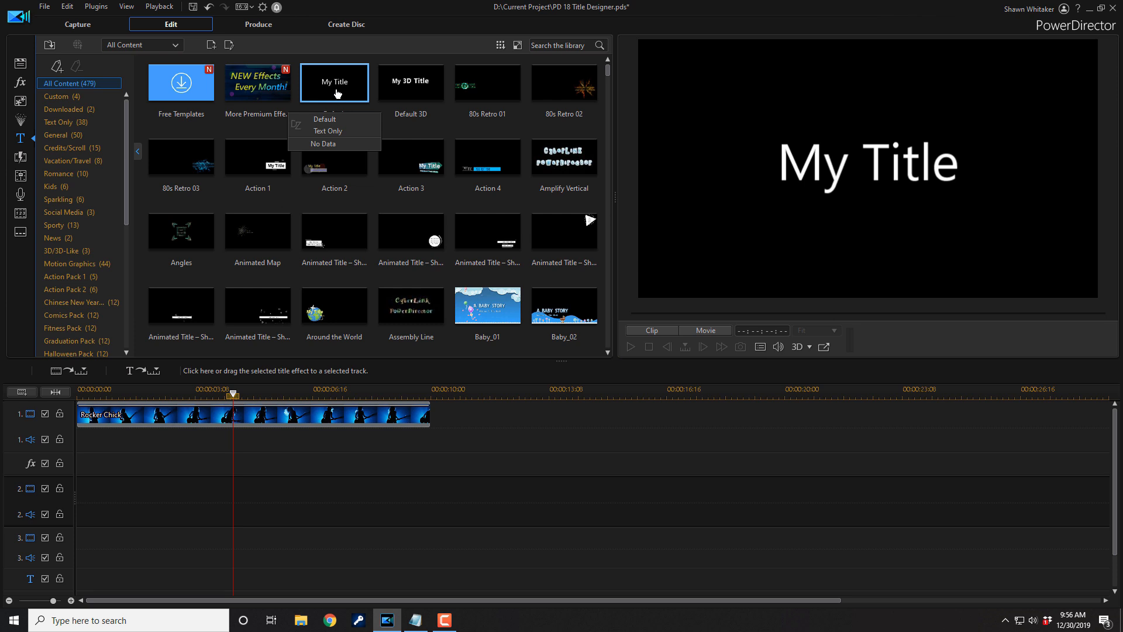
left_click_drag(337, 94, 72, 496)
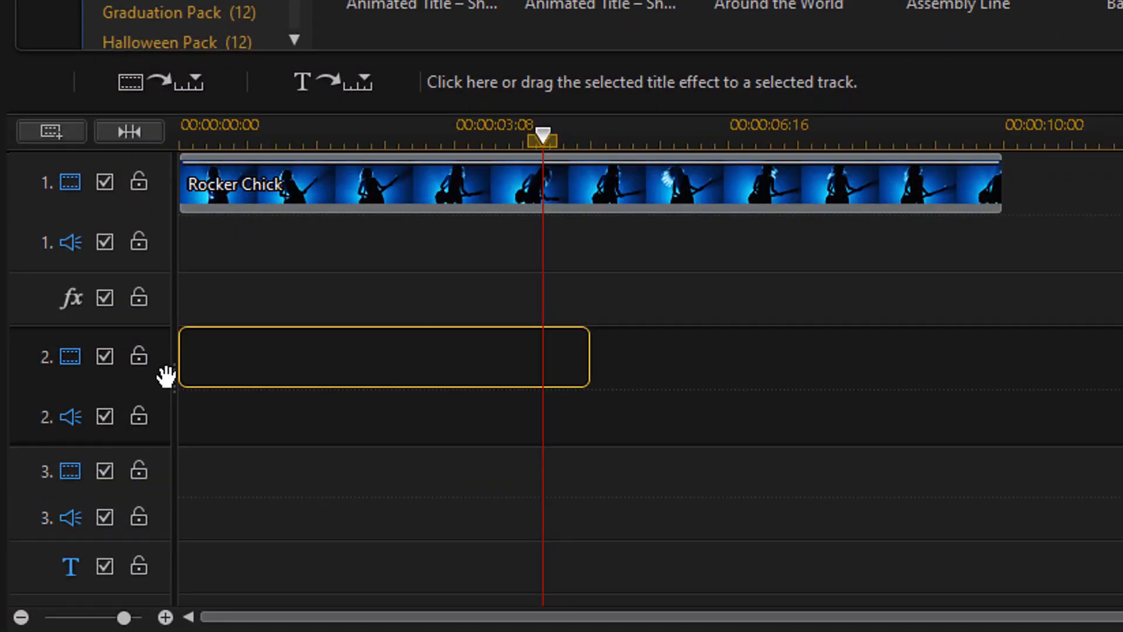
left_click_drag(166, 377, 166, 376)
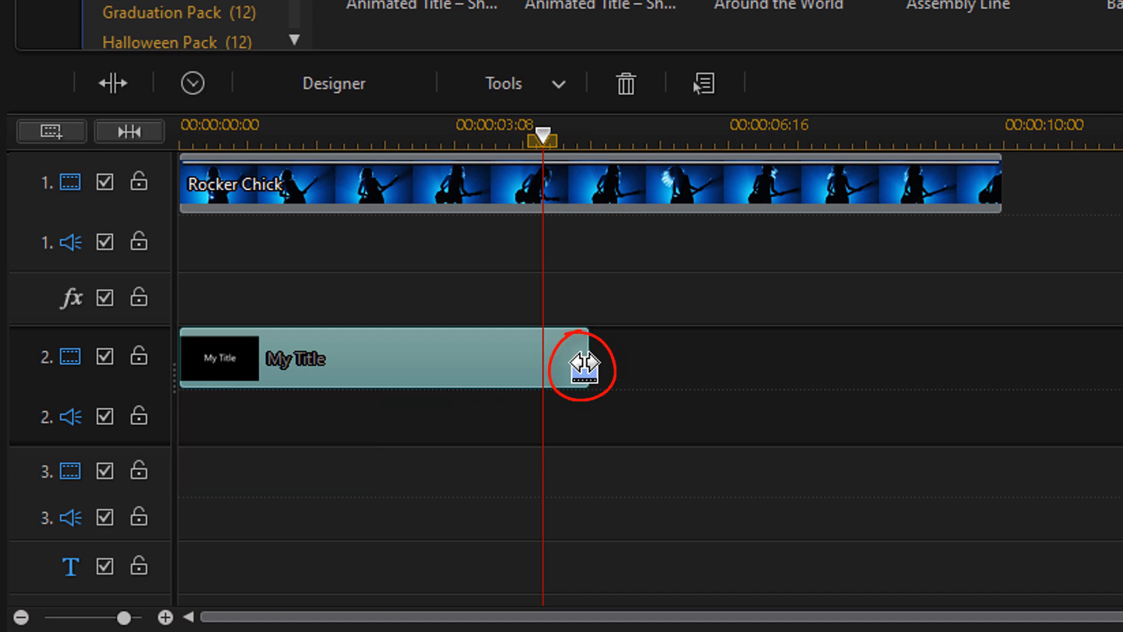
left_click_drag(584, 366, 1004, 371)
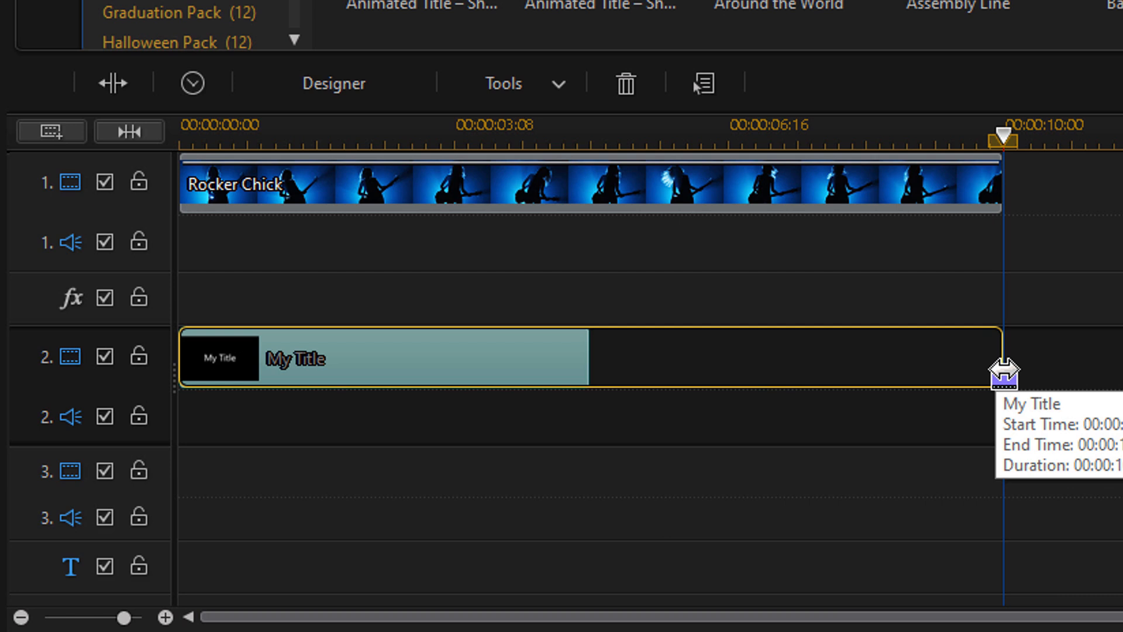
left_click_drag(1004, 371, 1004, 371)
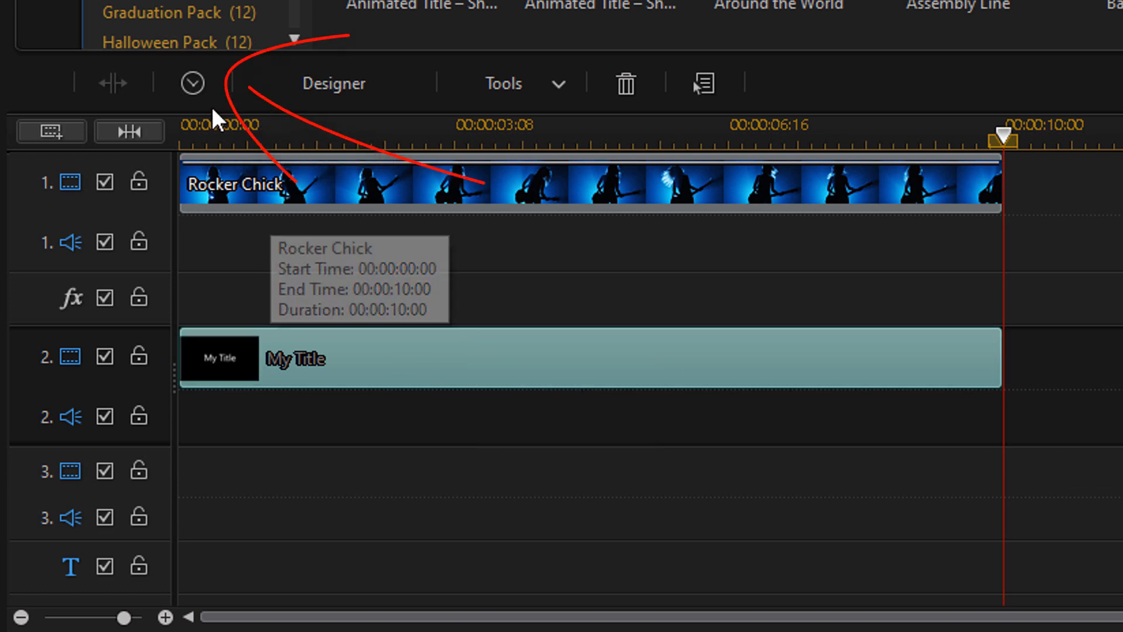
Set the My Title clip's duration to 5 seconds, and stretch it back to the end of the Rocker Chick clip.
left_click(192, 84)
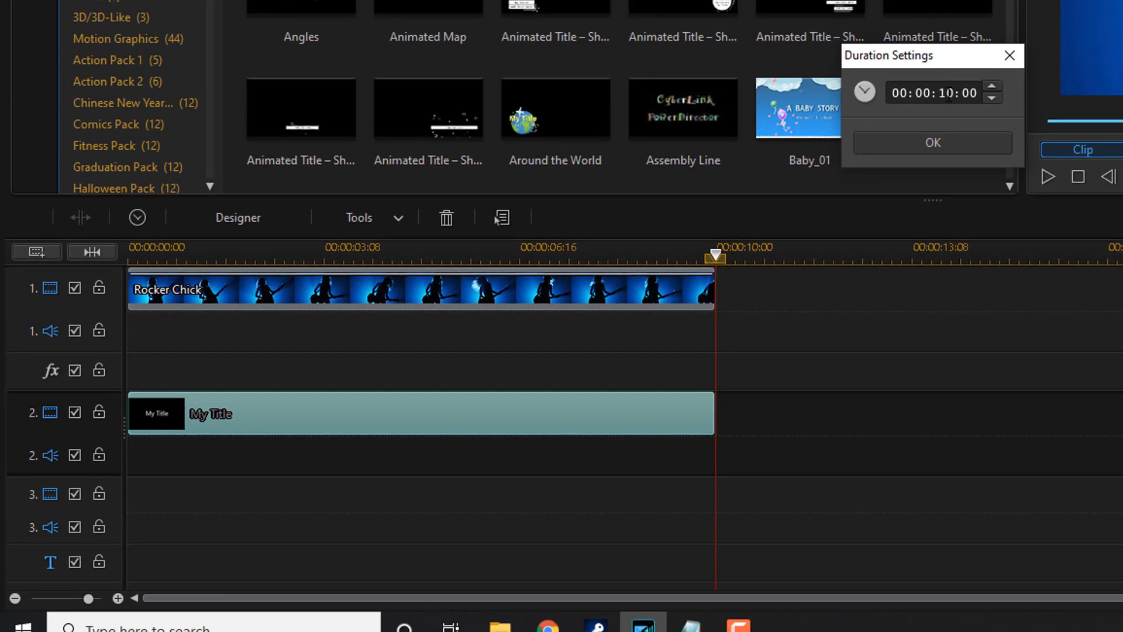
left_click(949, 95)
type("05")
left_click(933, 142)
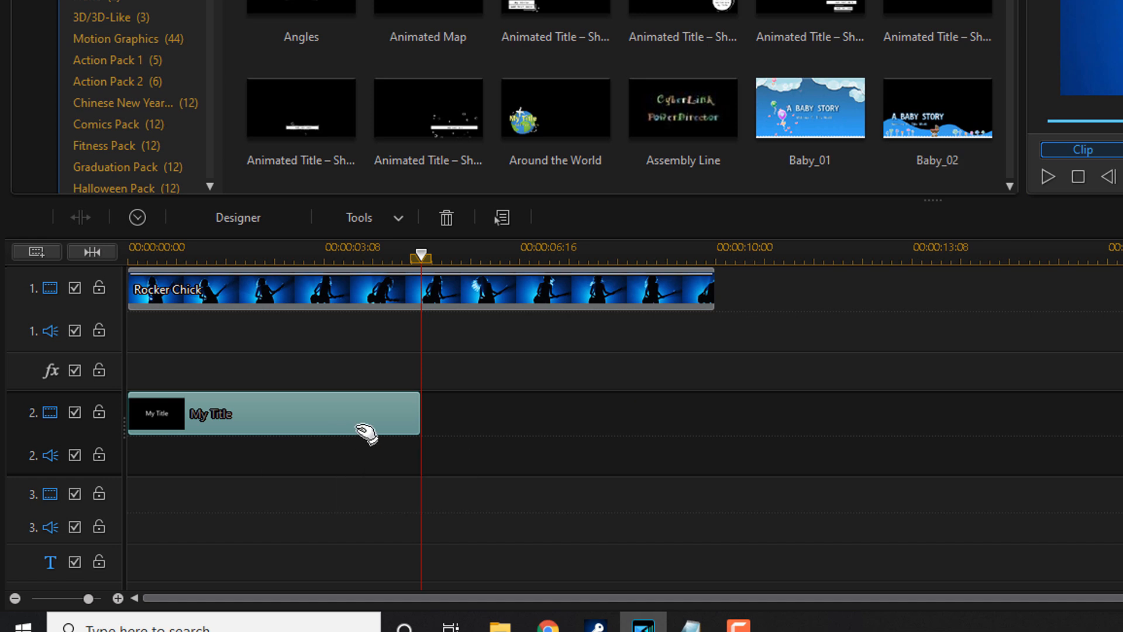
left_click_drag(420, 416, 670, 427)
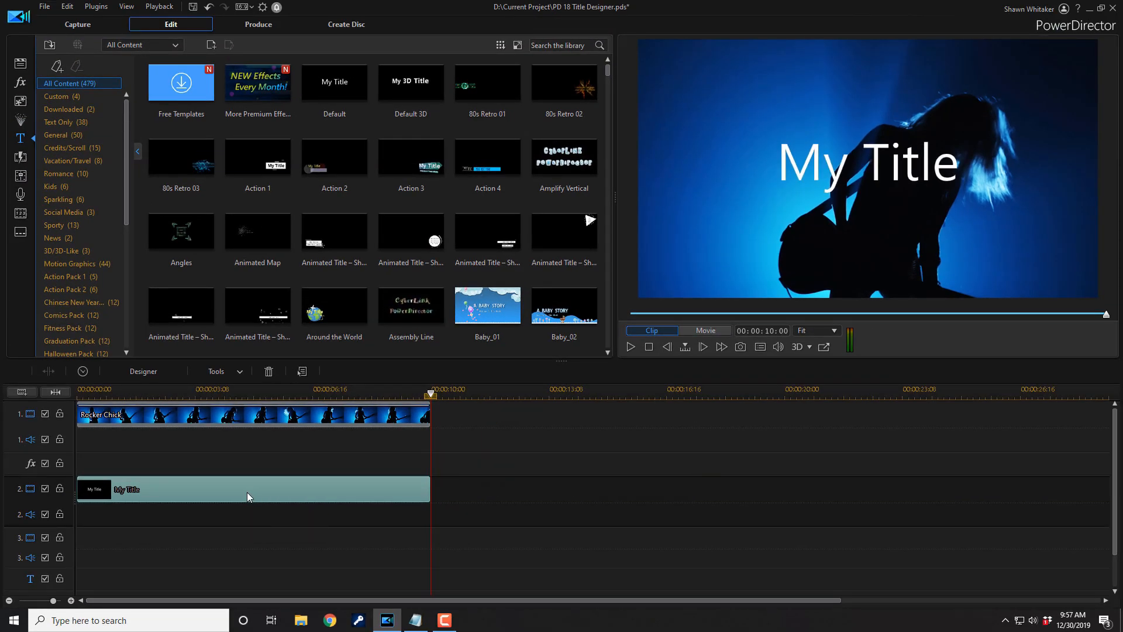
double_click(247, 492)
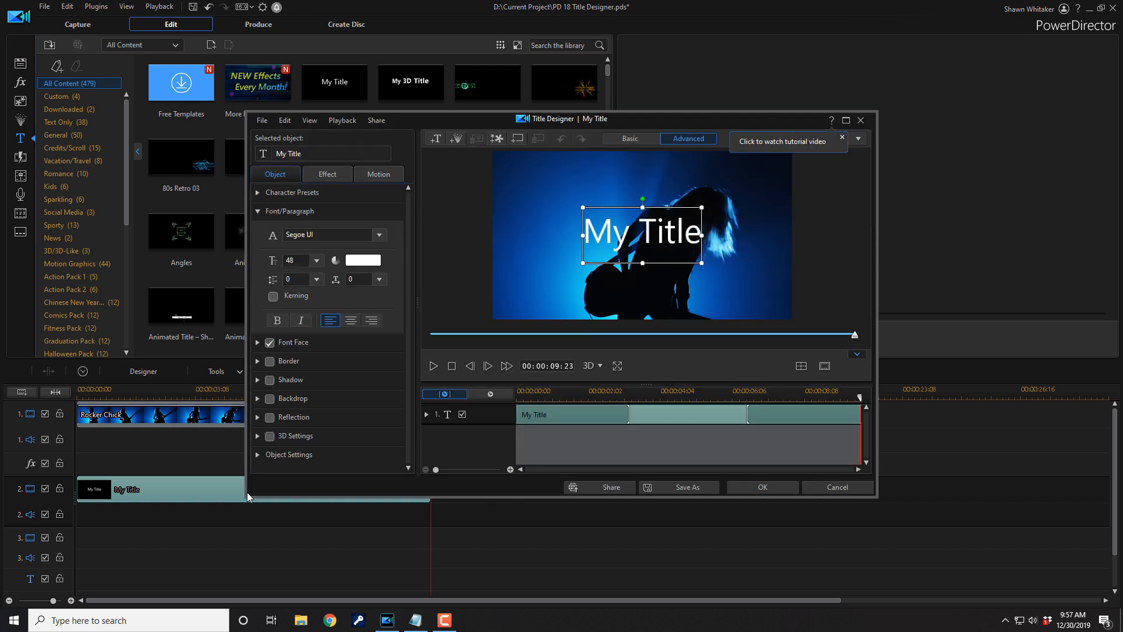
left_click(861, 121)
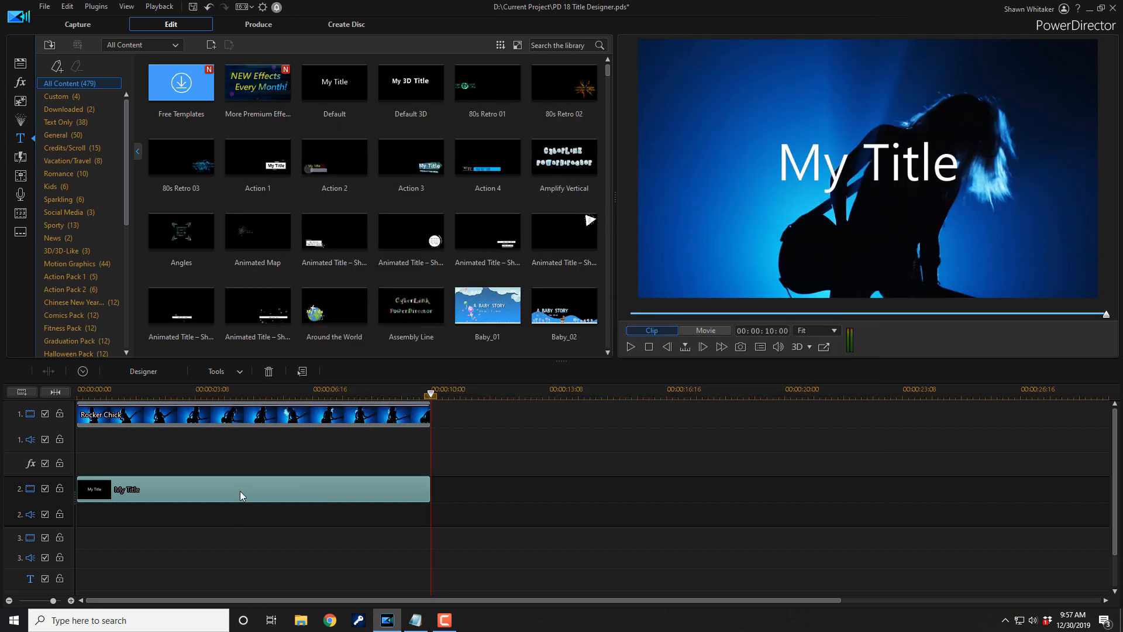
key("F2")
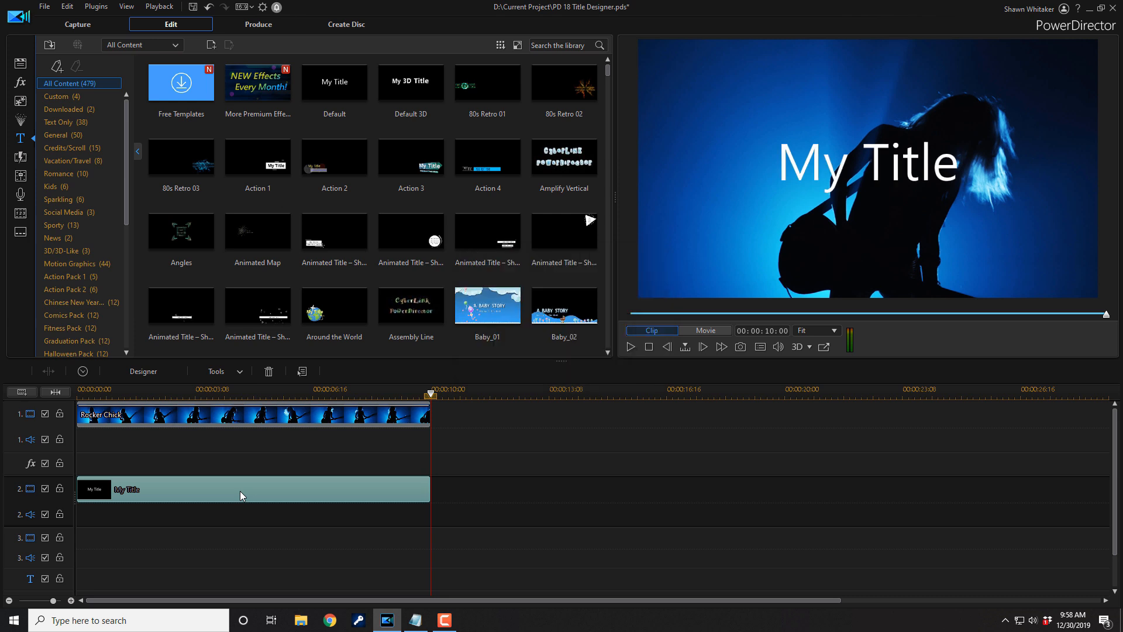
Open the My Title clip on video track 2 in the Title Designer and maximize its window.
double_click(240, 490)
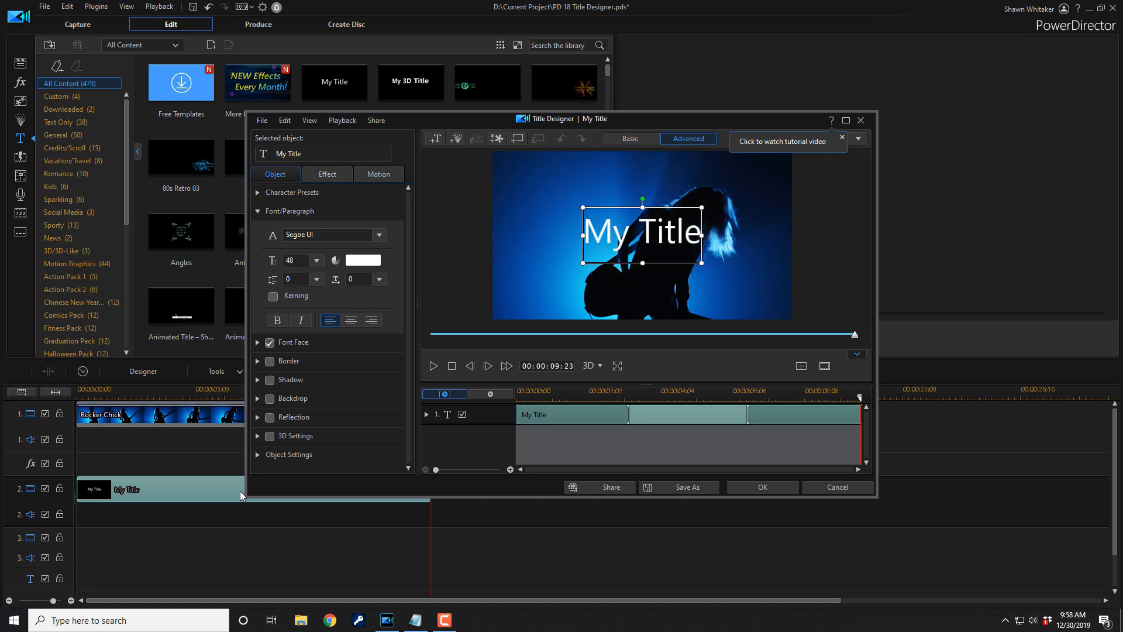
left_click(846, 120)
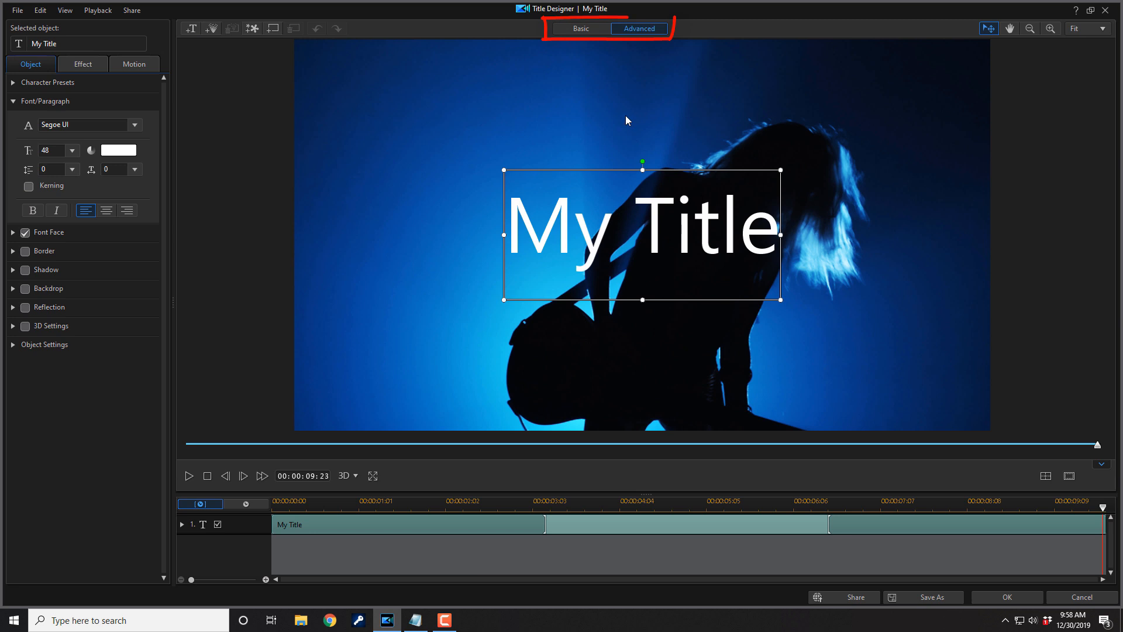
Switch the Title Designer to Basic mode to compare it, and return to Advanced mode.
left_click(578, 29)
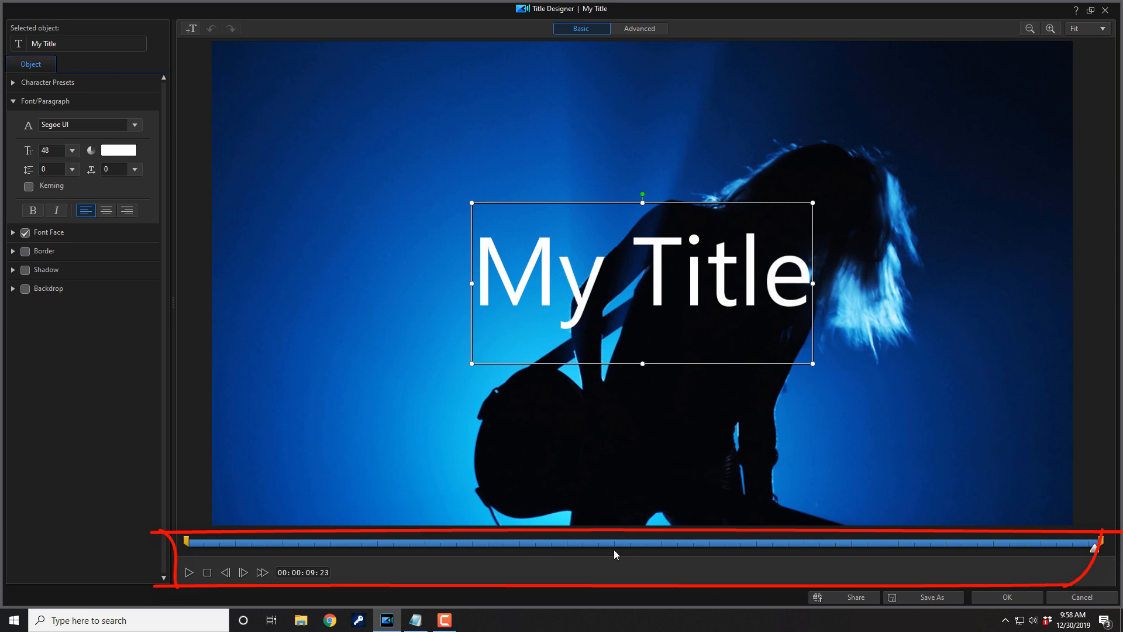
left_click(643, 28)
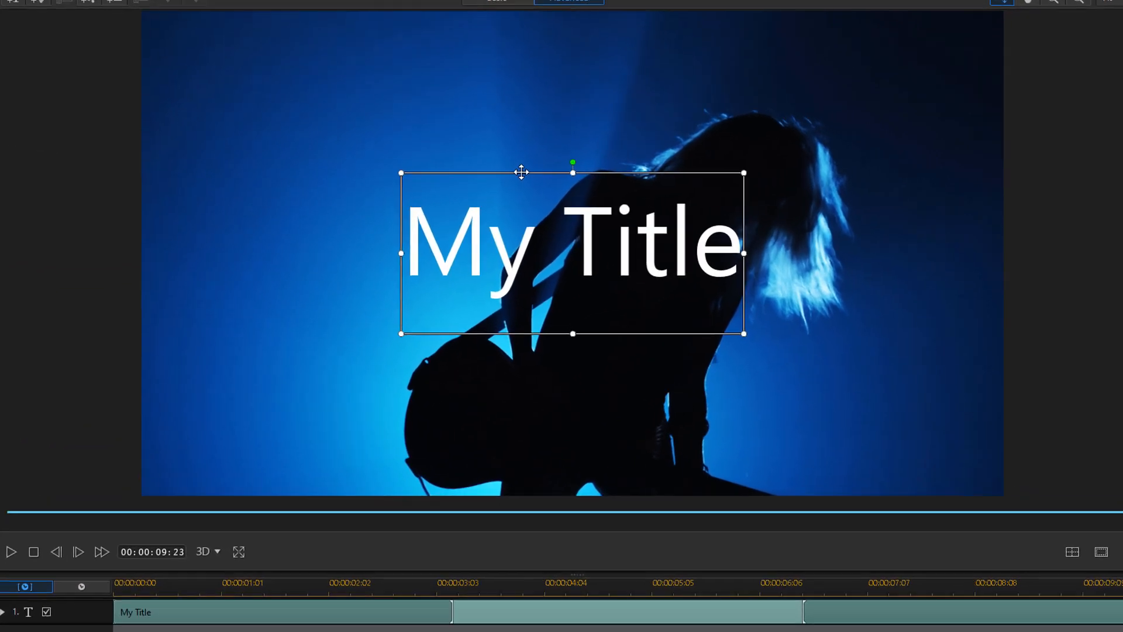
Move the My Title text toward the lower right of the frame and enlarge it outward from its upper-left corner.
left_click(601, 169)
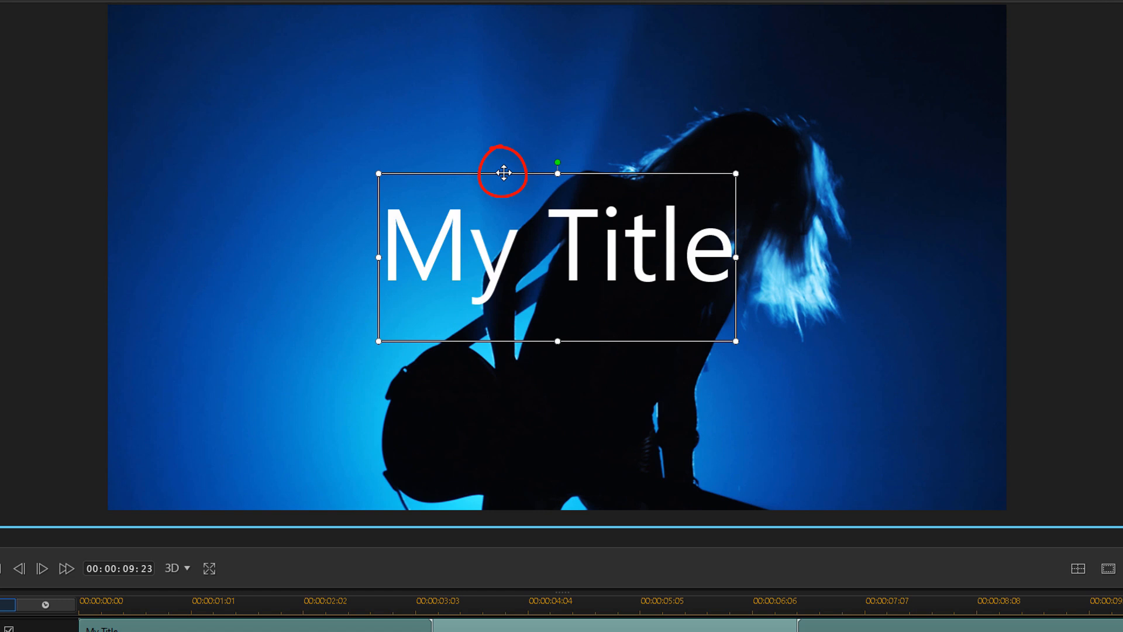
left_click_drag(504, 173, 717, 271)
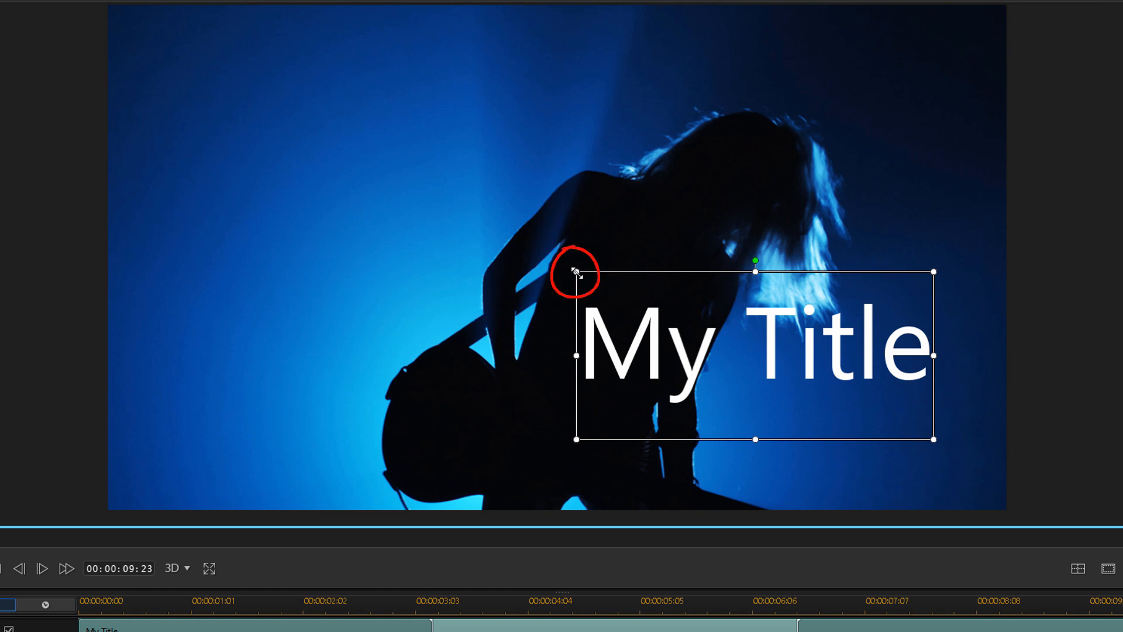
left_click_drag(577, 272, 483, 213)
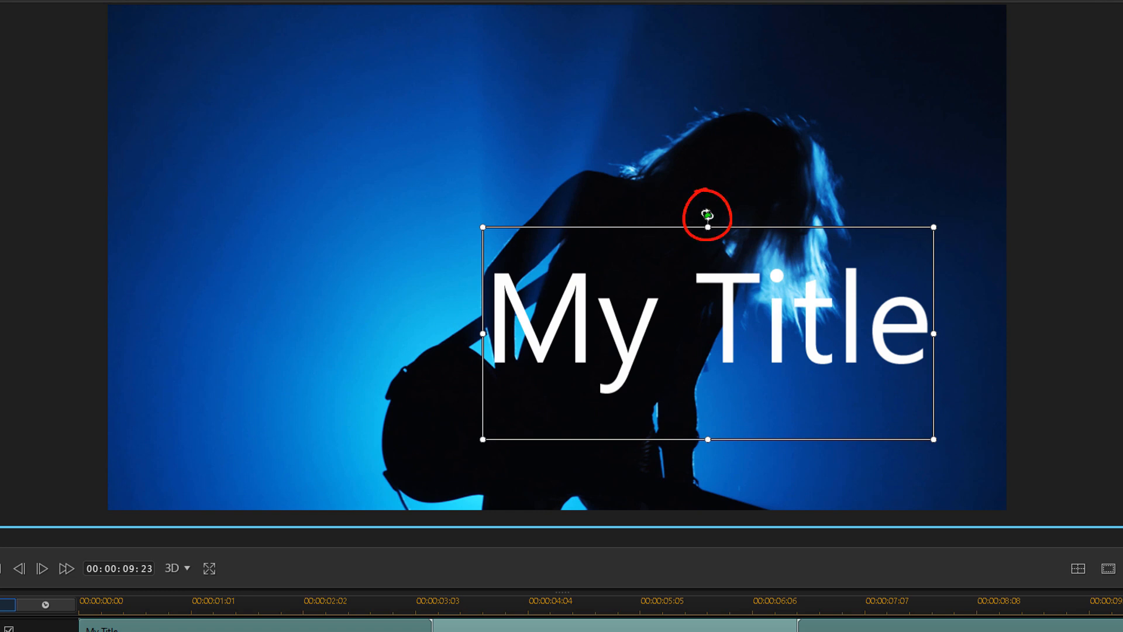
Rotate the title clockwise to a steep slant, and set it back to horizontal near the frame's centre.
left_click_drag(707, 216, 753, 312)
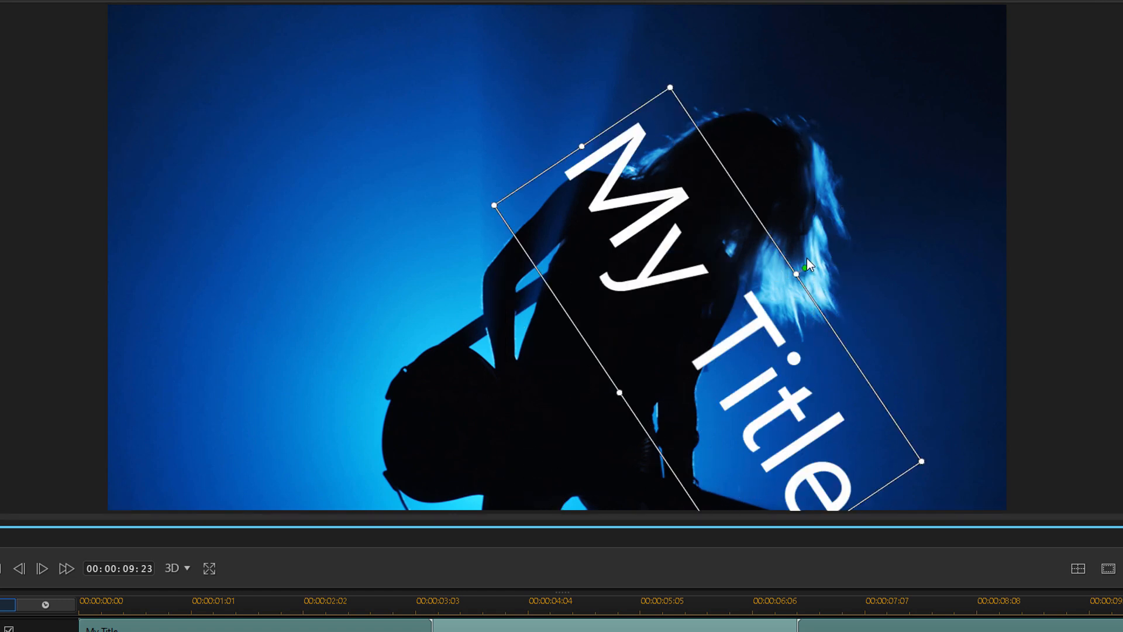
left_click_drag(807, 268, 560, 159)
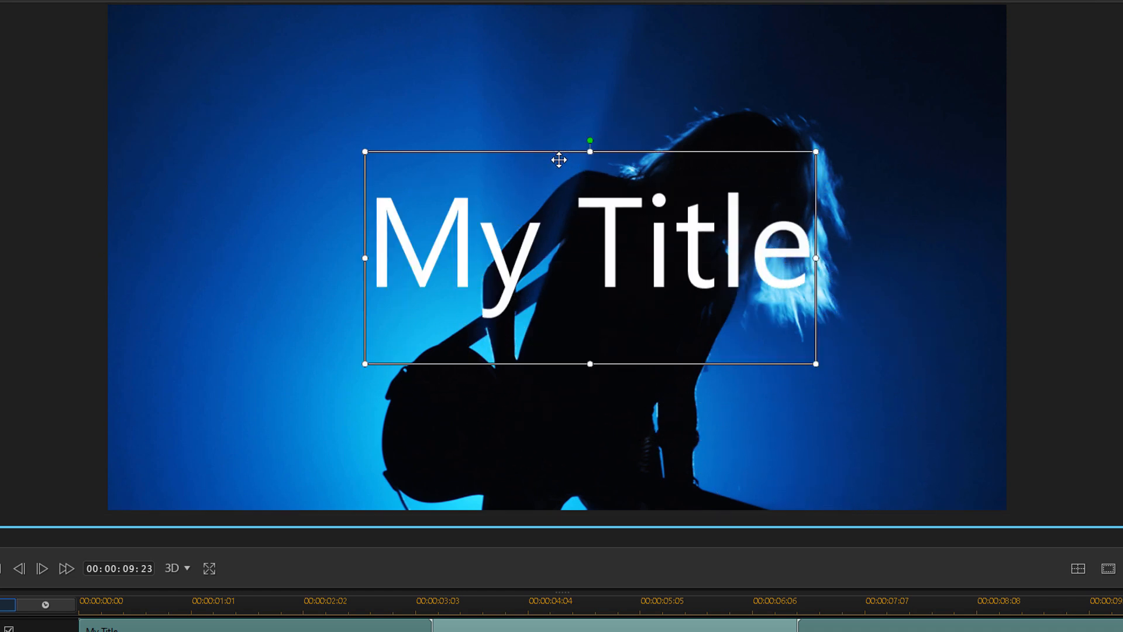
Align the My Title text to the vertical and horizontal centre of the frame.
left_click(1078, 569)
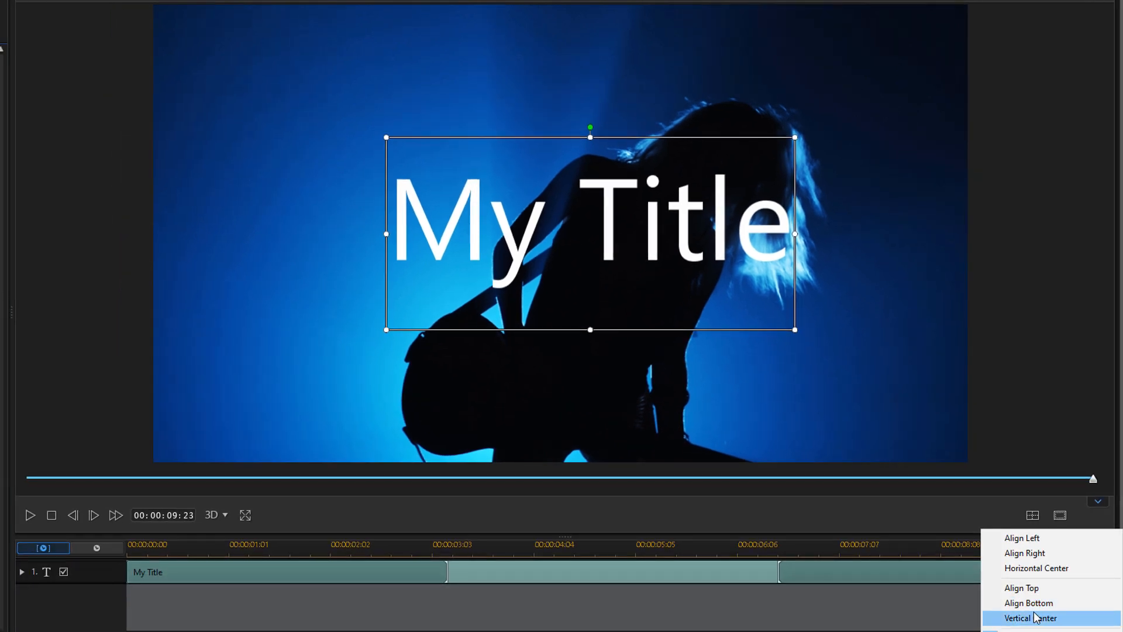
left_click(1035, 617)
left_click(1033, 515)
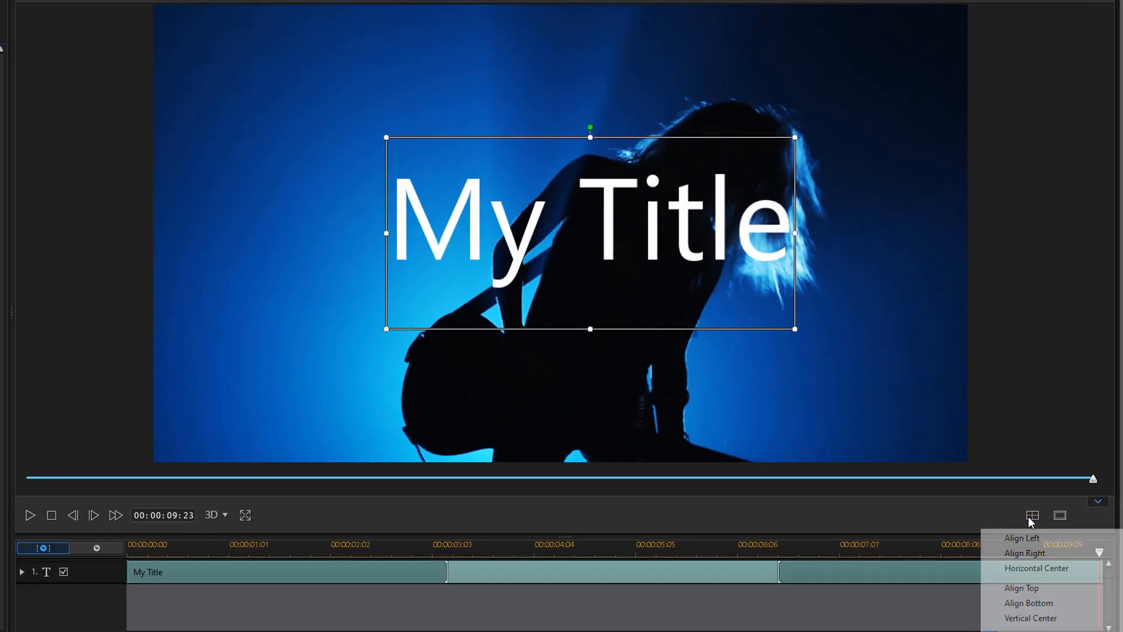
left_click(1036, 568)
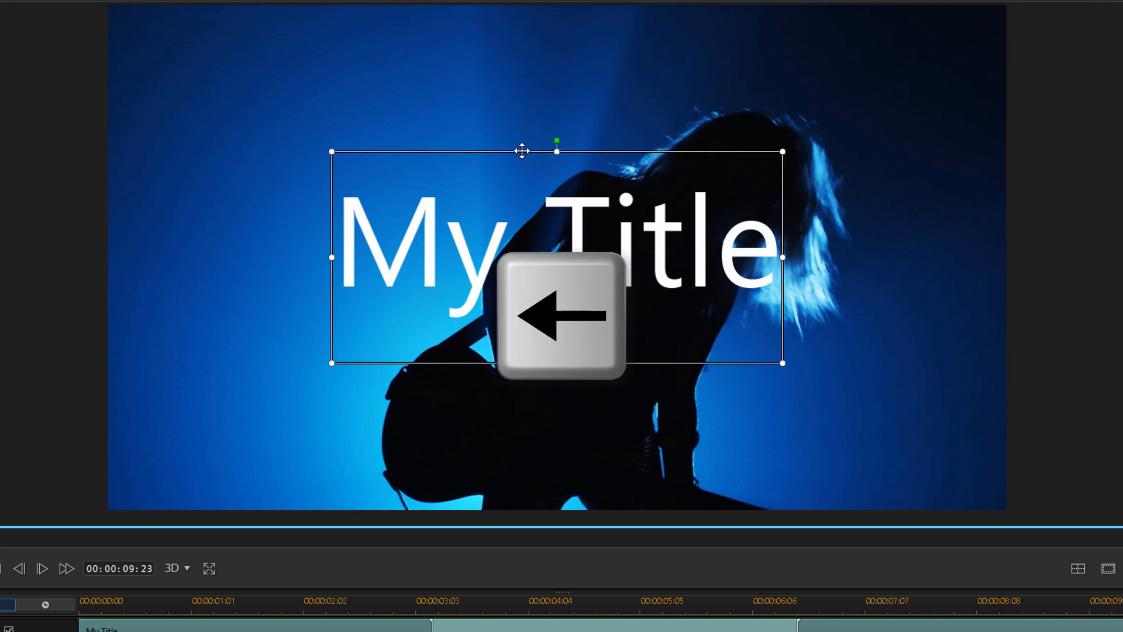
Nudge the title a few small increments to the left and back to the right.
key("Left")
key("Left")
key("Left")
key("Left")
key("Left")
key("Left")
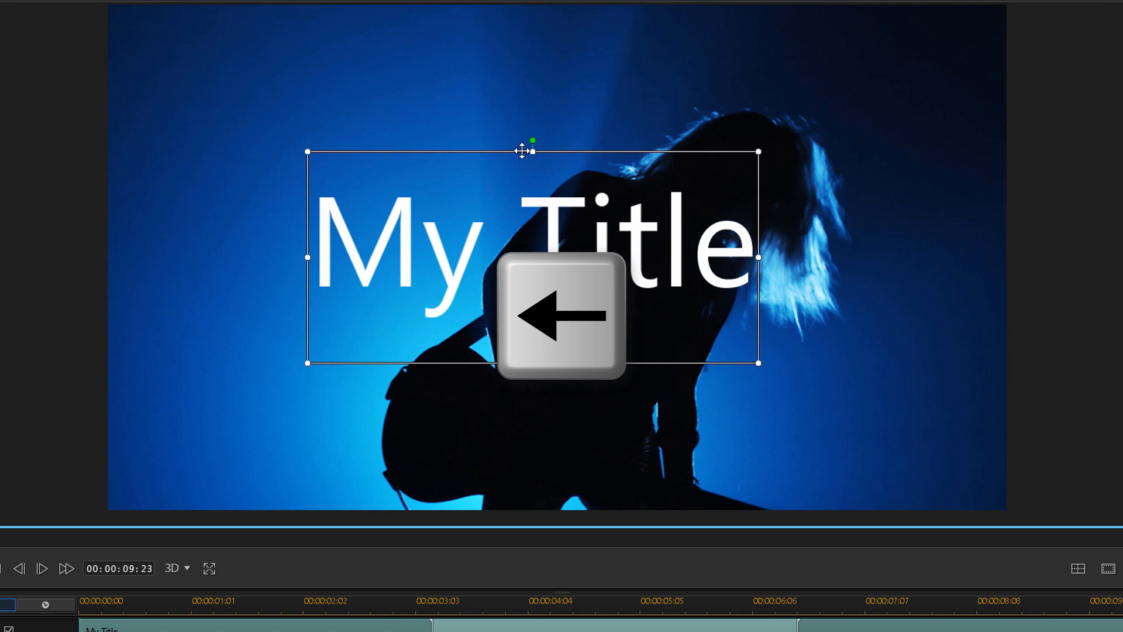
key("Right")
key("Right")
key("Right")
key("Right")
key("Right")
key("Right")
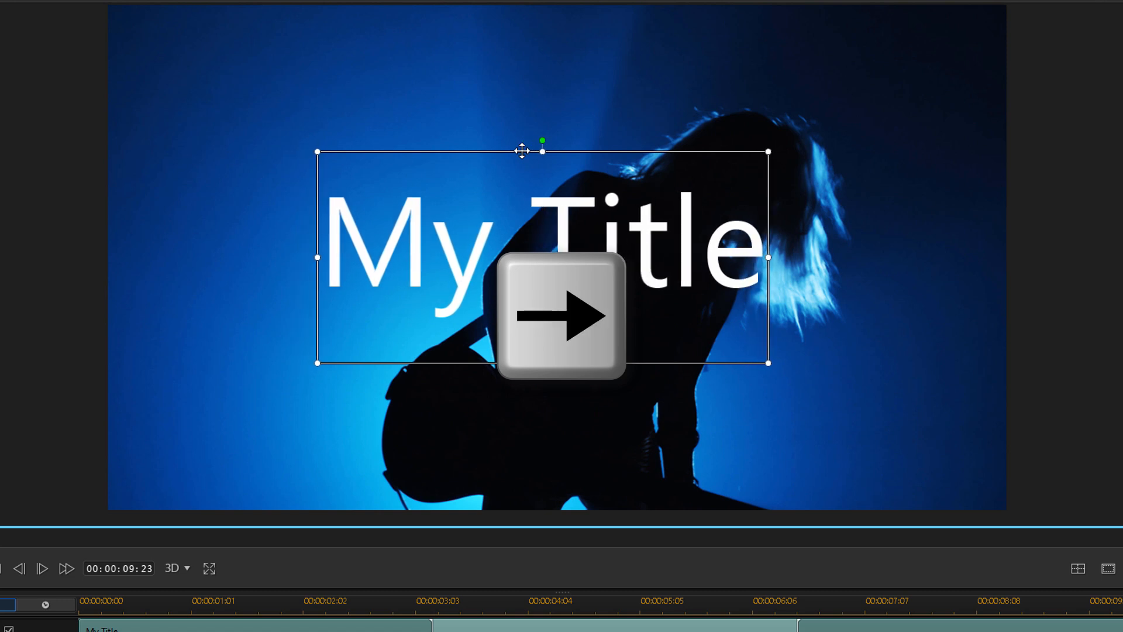
Nudge the title a few small increments upward and back down.
key("Up")
key("Up")
key("Up")
key("Up")
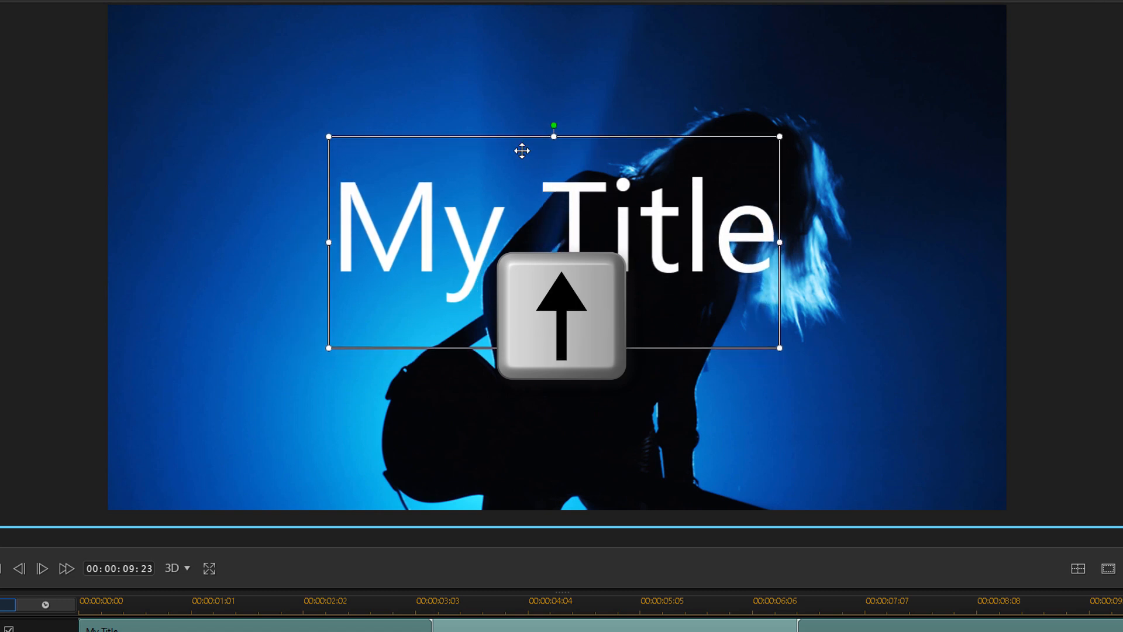
key("Down")
key("Down")
key("Down")
key("Down")
key("Down")
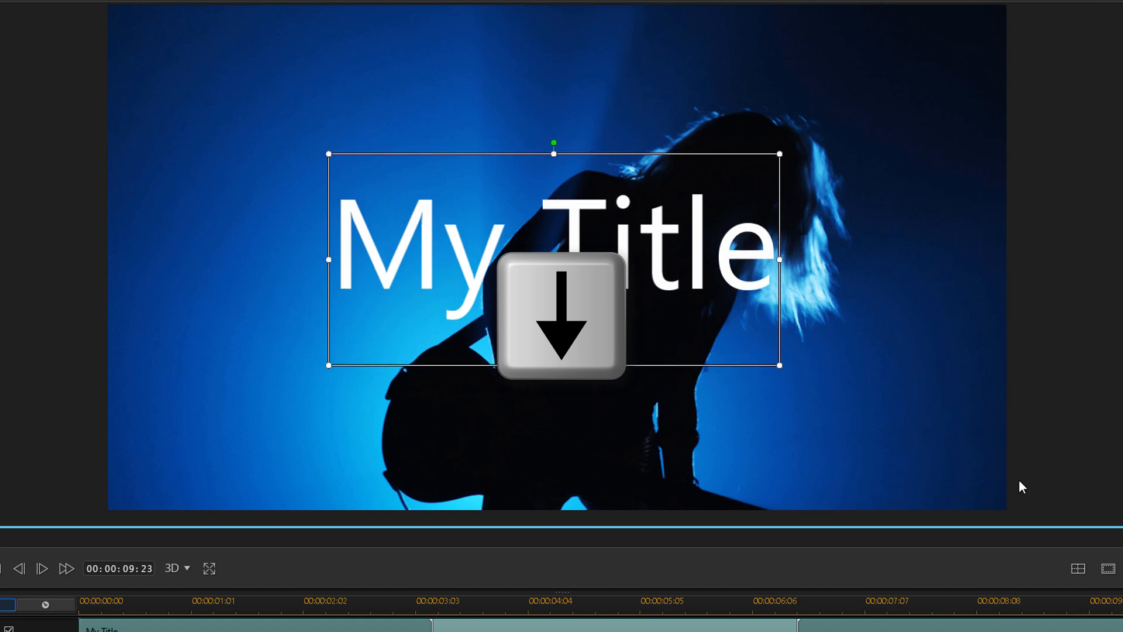
Re-centre the nudged title horizontally and vertically in the frame.
left_click(1083, 567)
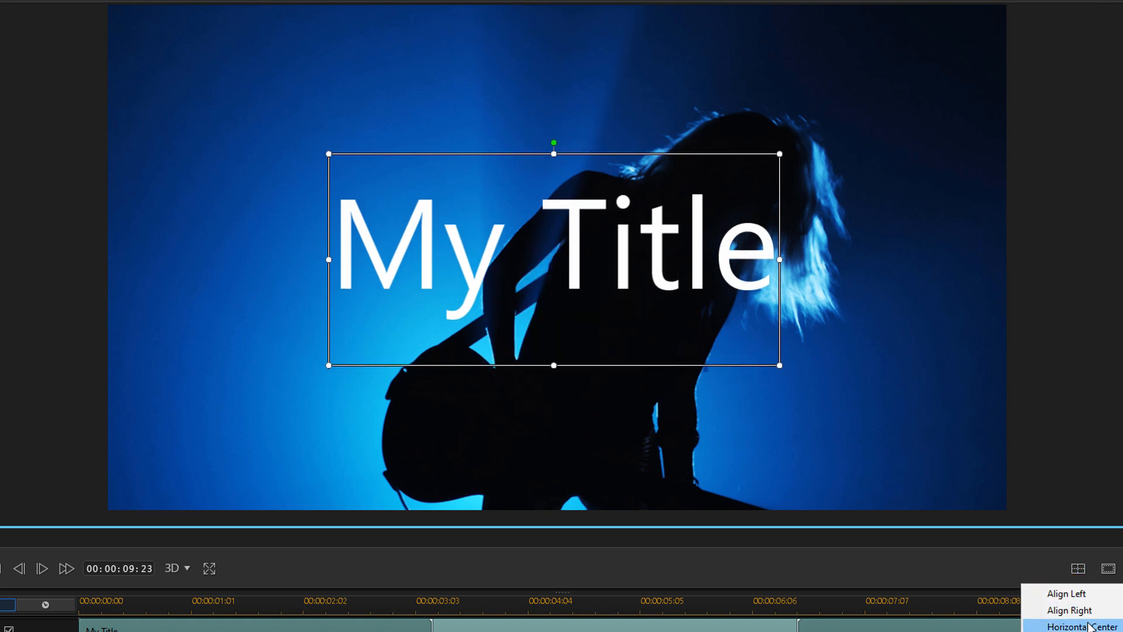
left_click(1082, 623)
left_click(1078, 569)
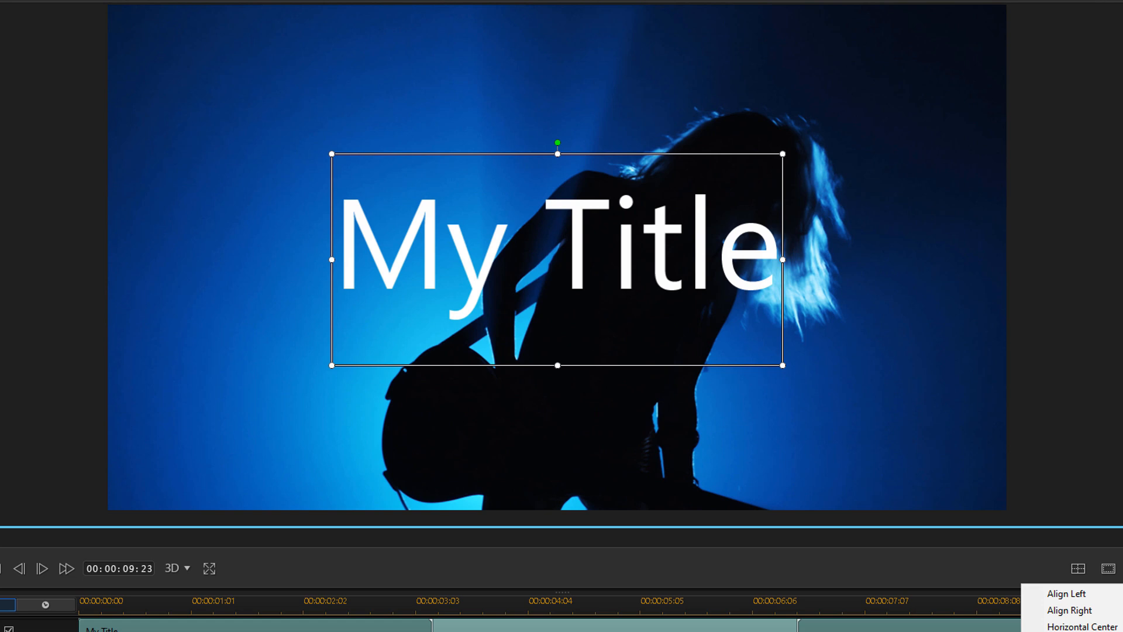
left_click(1083, 631)
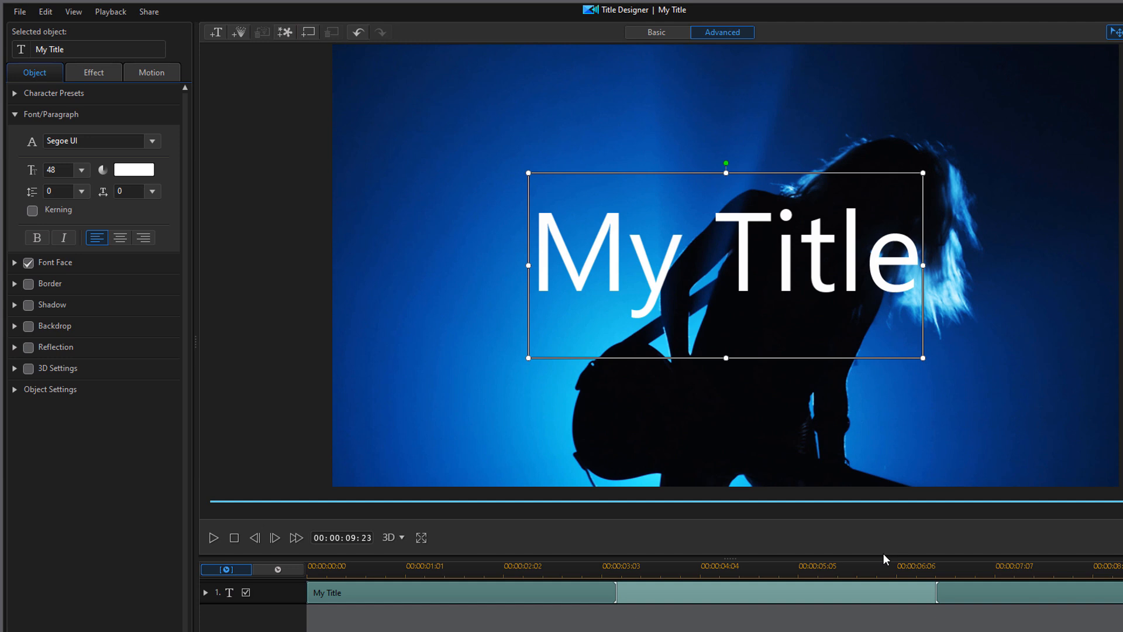
Change the selected object's text from the object properties to "Guitar Chick".
left_click(69, 47)
key("ctrl+a")
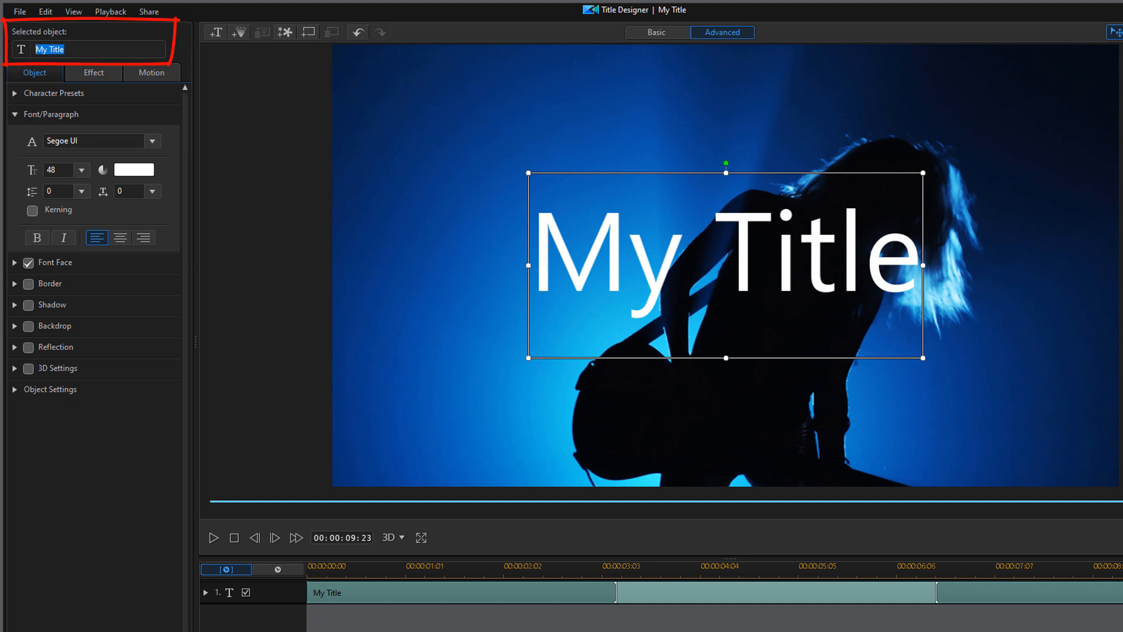
type("Guit")
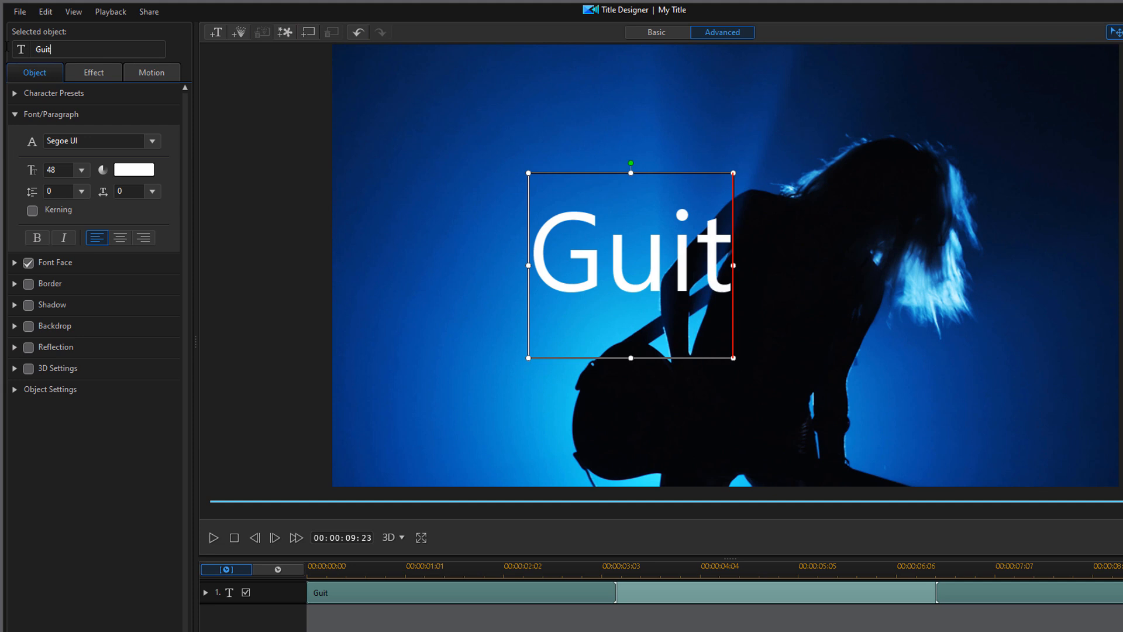
type("ar Chick")
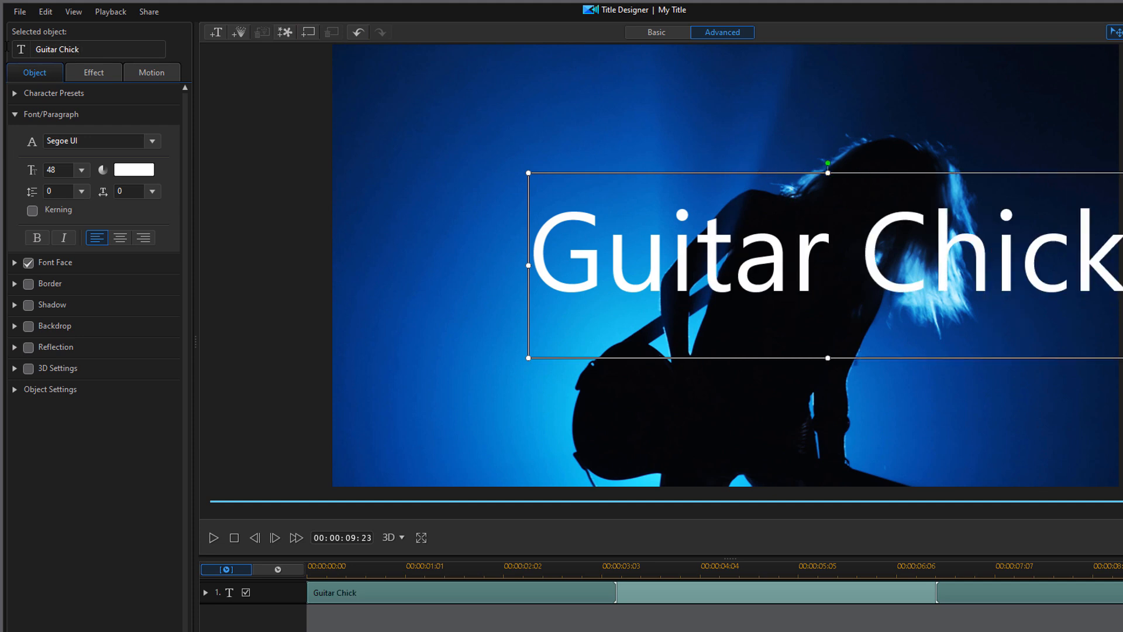
Replace all the title text directly in the preview with "My Text".
left_click(598, 244)
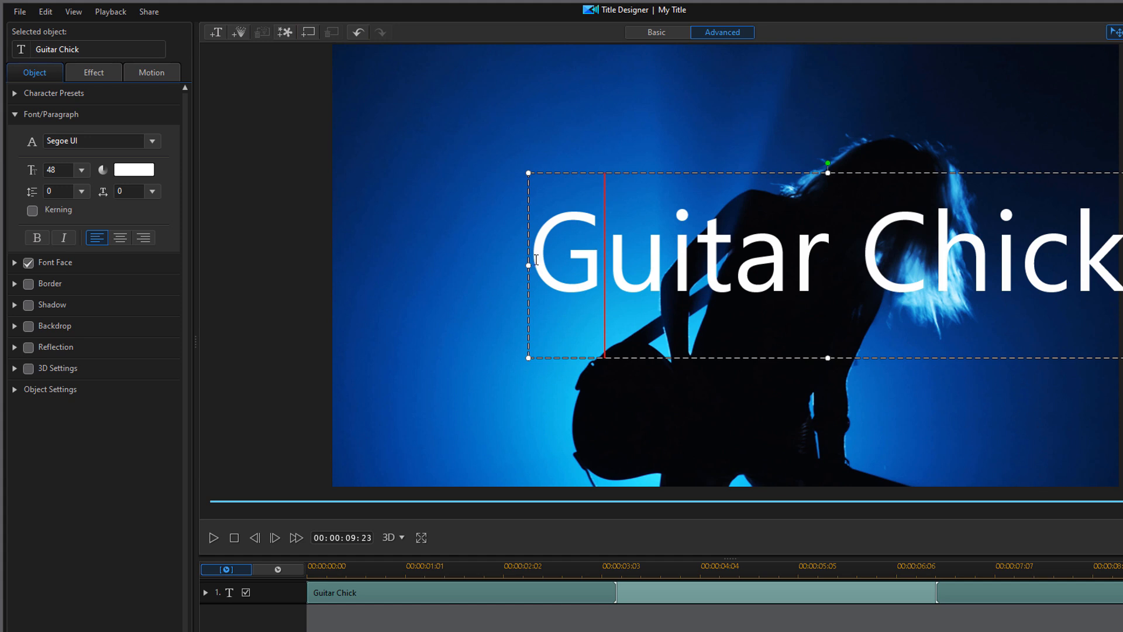
key("ctrl+a")
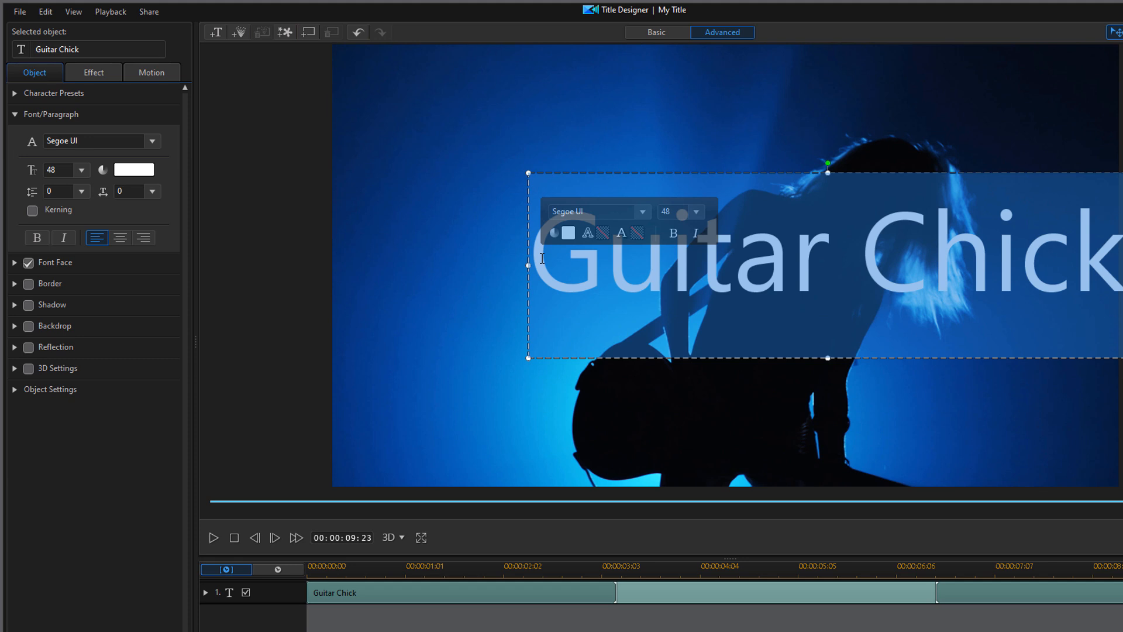
type("My Text")
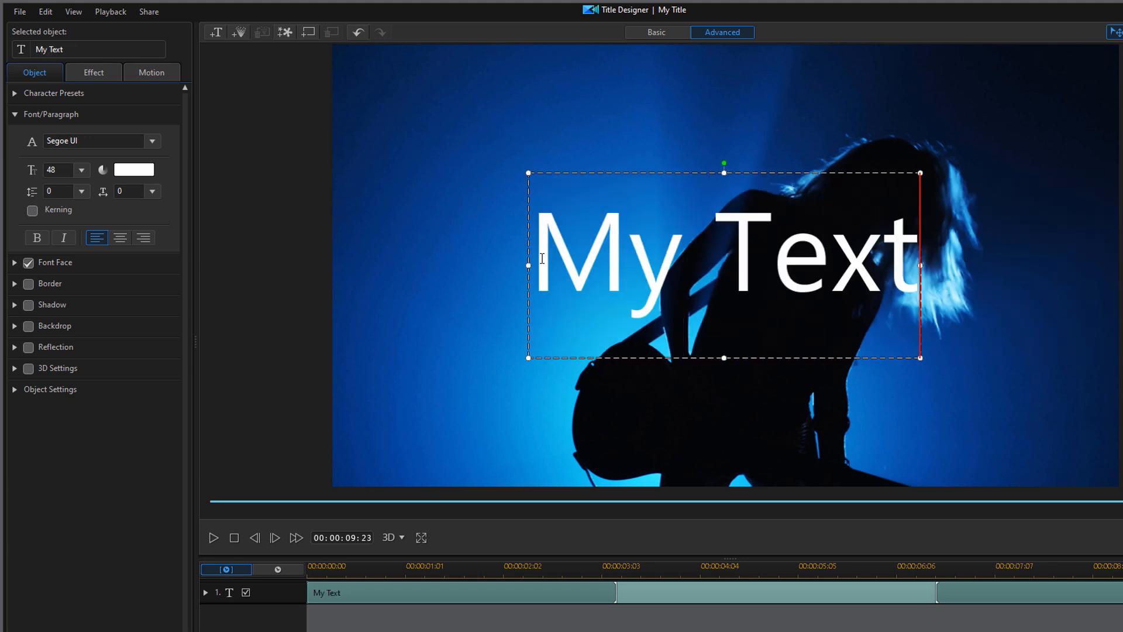
Replace the "My Text" wording in the preview with "Guitar Chick".
left_click(949, 236)
left_click(712, 278)
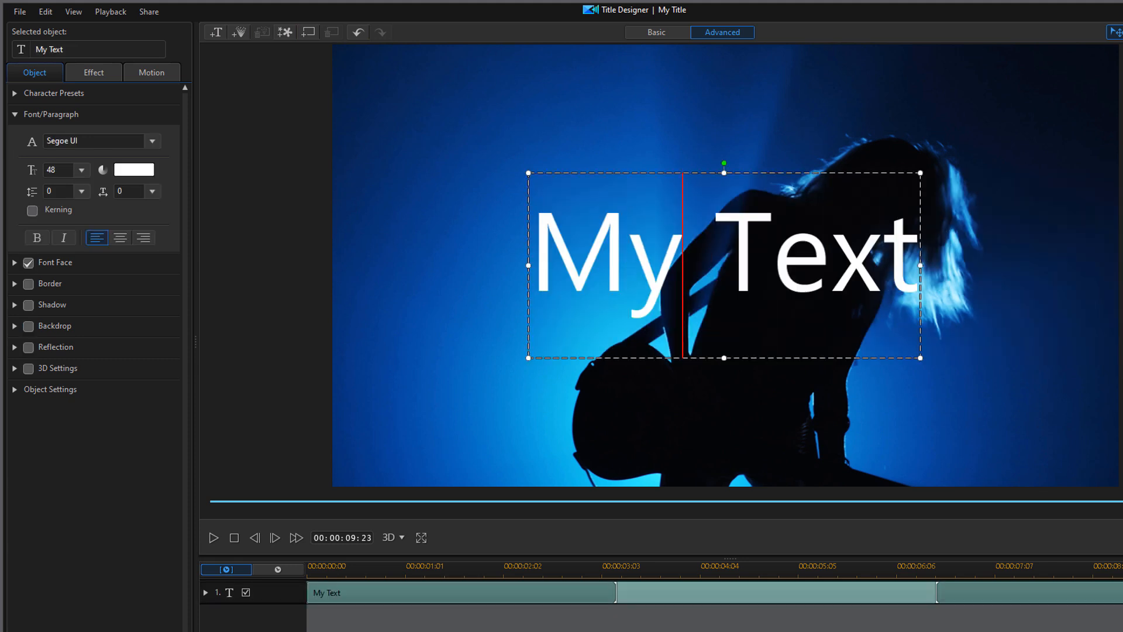
left_click(598, 258)
triple_click(544, 263)
type("Guitar")
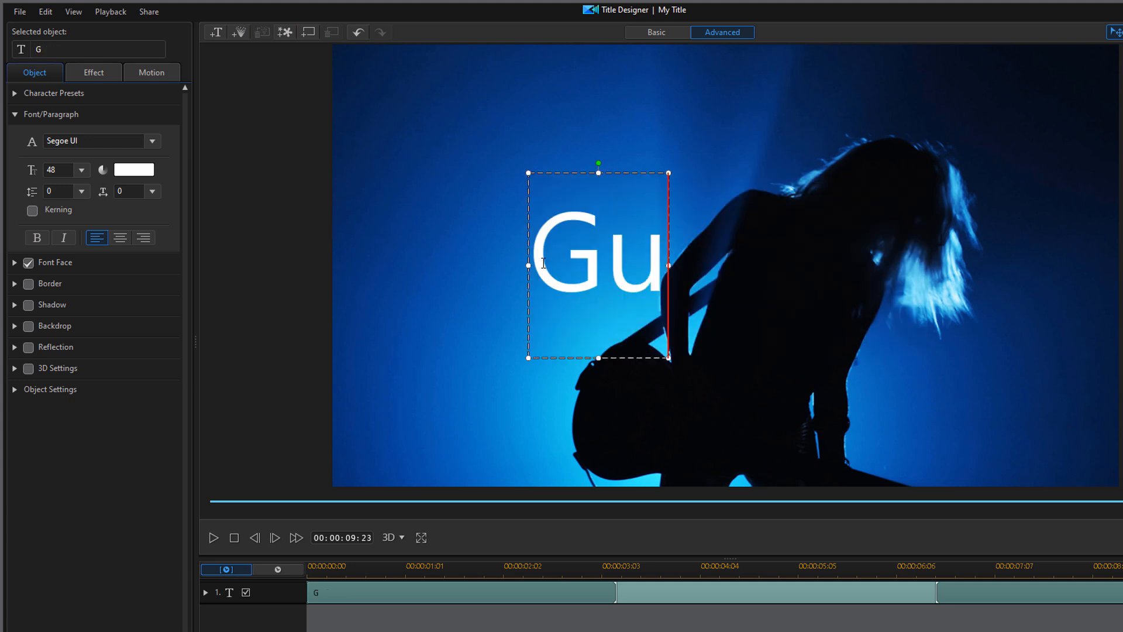
type(" Chick")
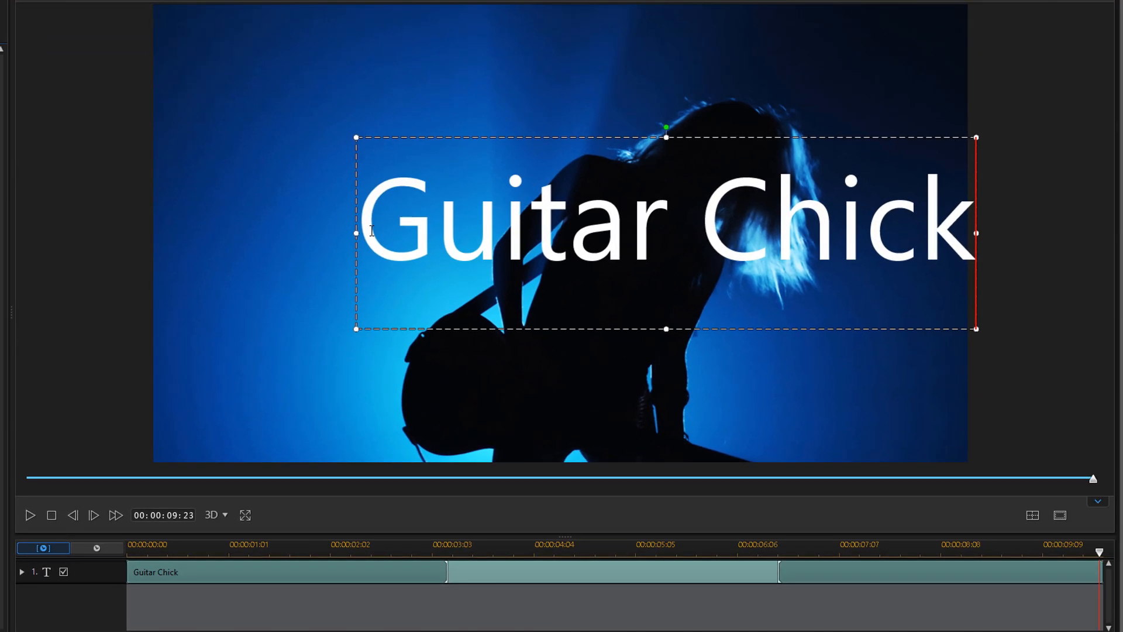
Centre the Guitar Chick title horizontally and vertically in the frame, and set its paragraph alignment to centred.
left_click(1033, 516)
left_click(1035, 568)
left_click(1032, 517)
left_click(1039, 618)
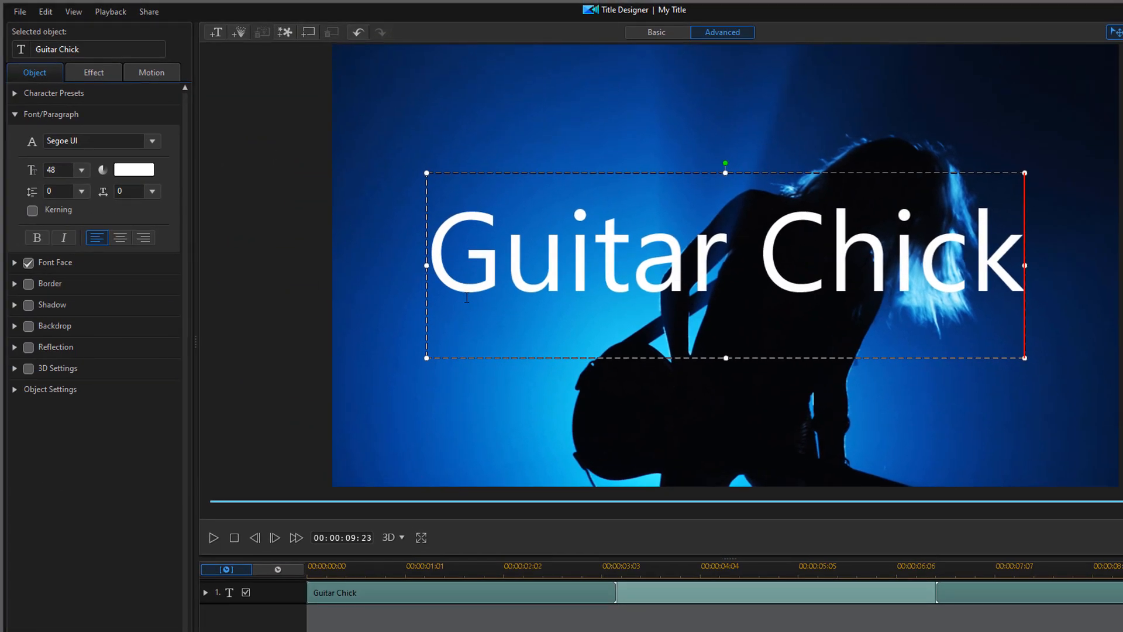
left_click(116, 241)
Try several default character presets on the Guitar Chick title, including black with white outline, yellow-green outline, blue italic and AR DARLING styles.
left_click(16, 94)
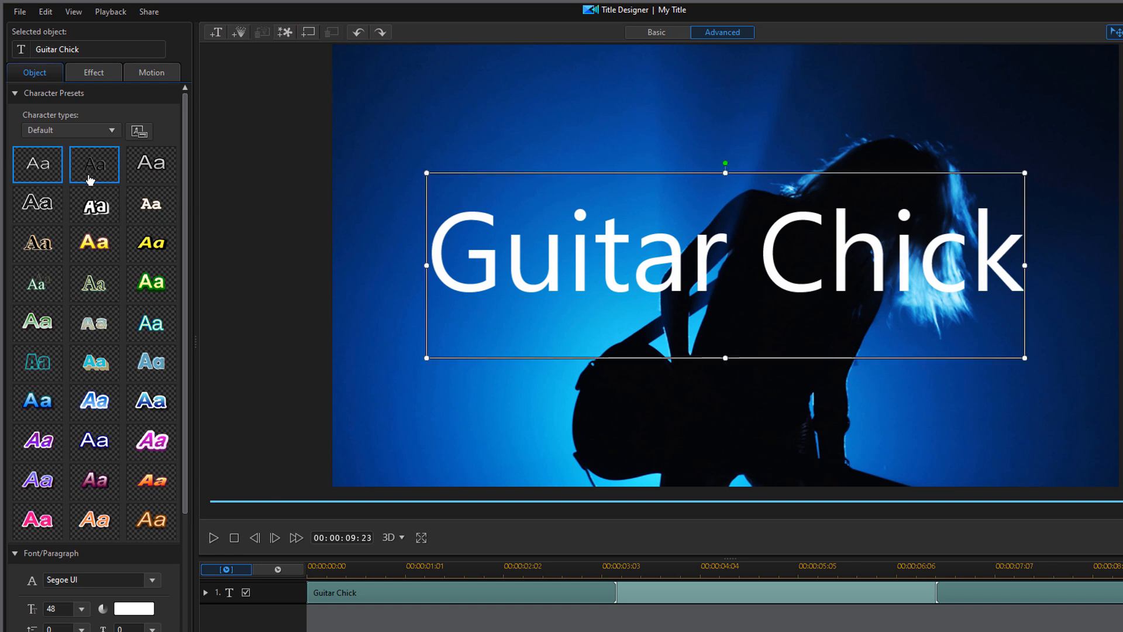
left_click(45, 210)
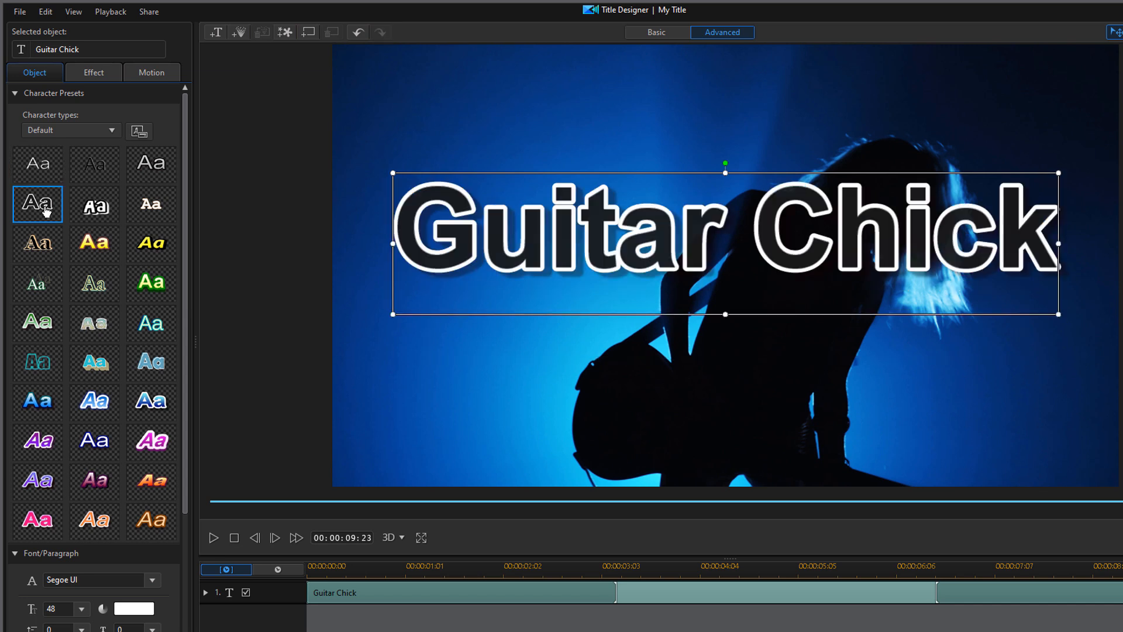
left_click(86, 292)
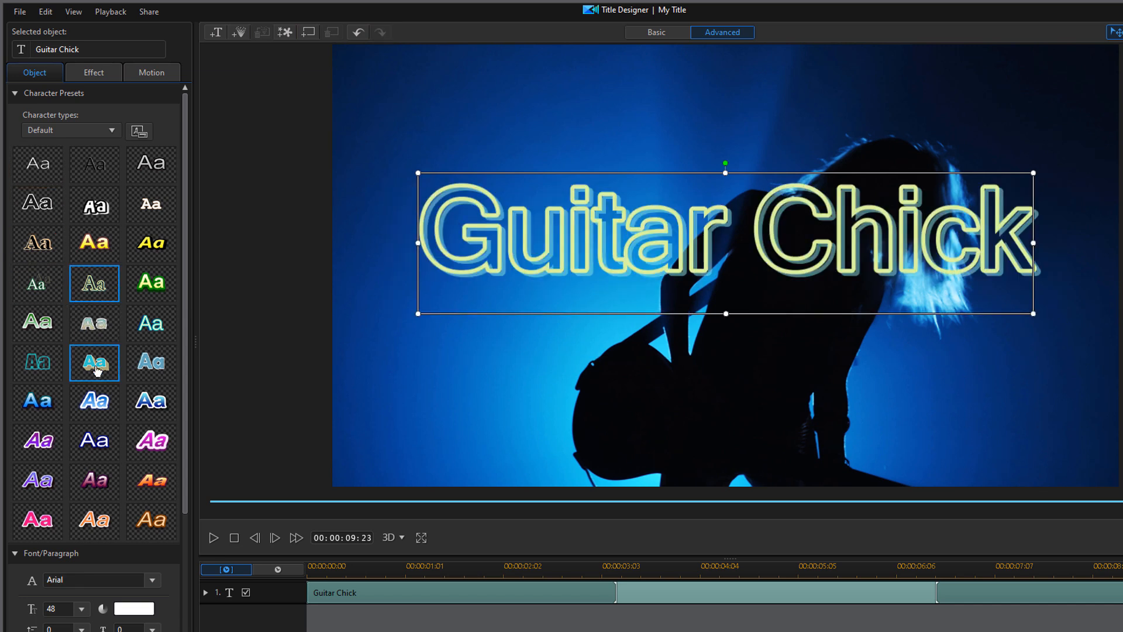
left_click(91, 403)
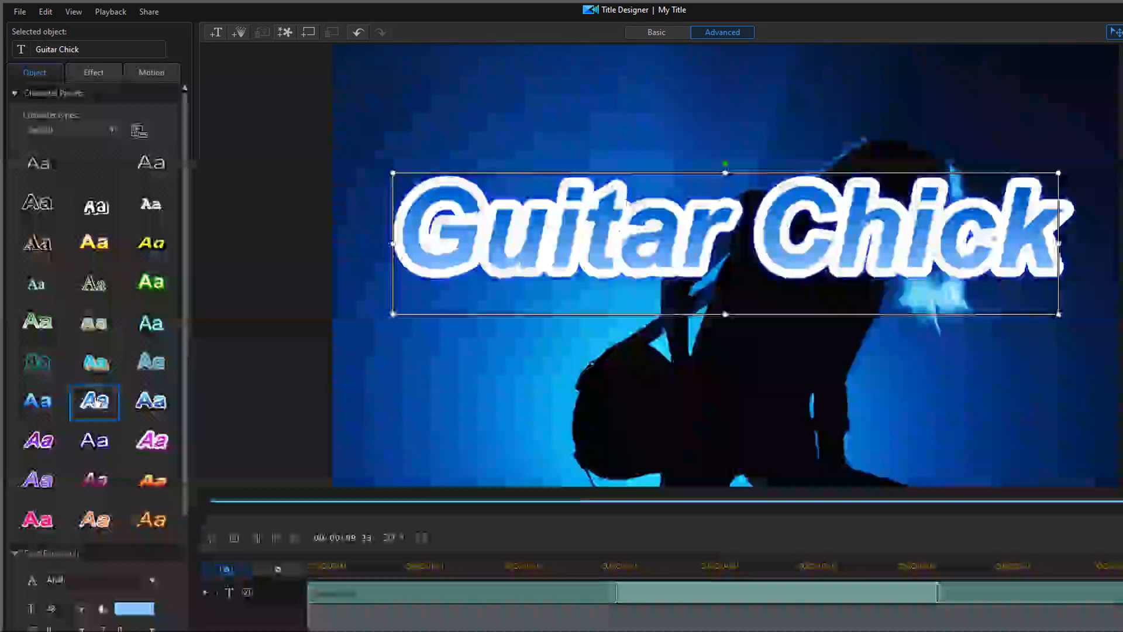
left_click(37, 440)
left_click(153, 496)
left_click(73, 330)
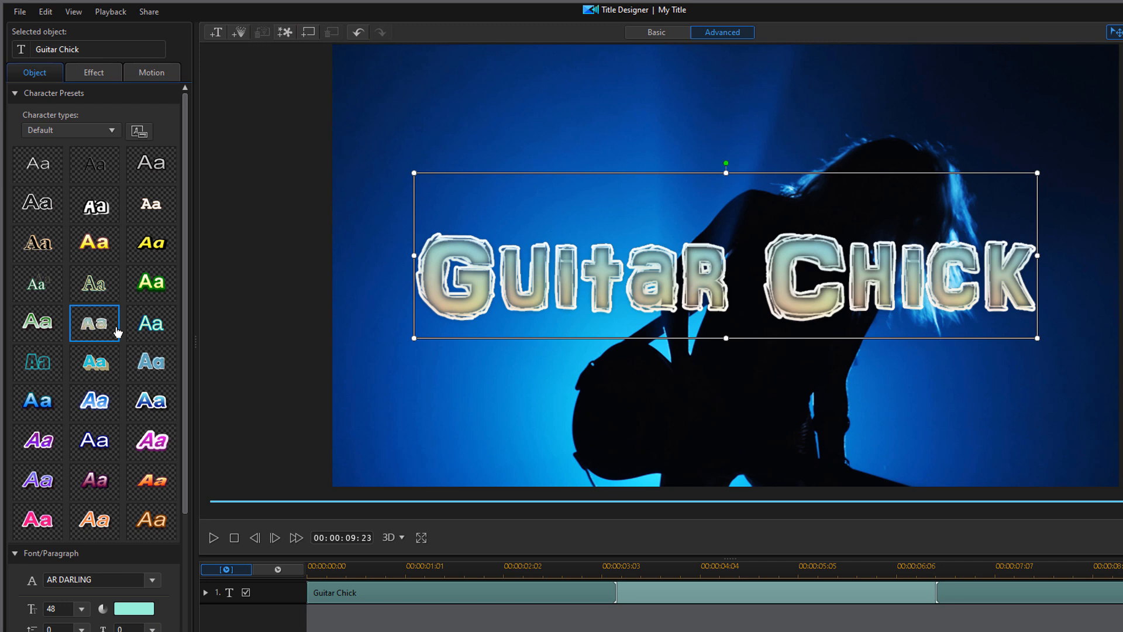
Apply the glowing white Courier New character preset to the Guitar Chick title and collapse the preset choices.
left_click(158, 217)
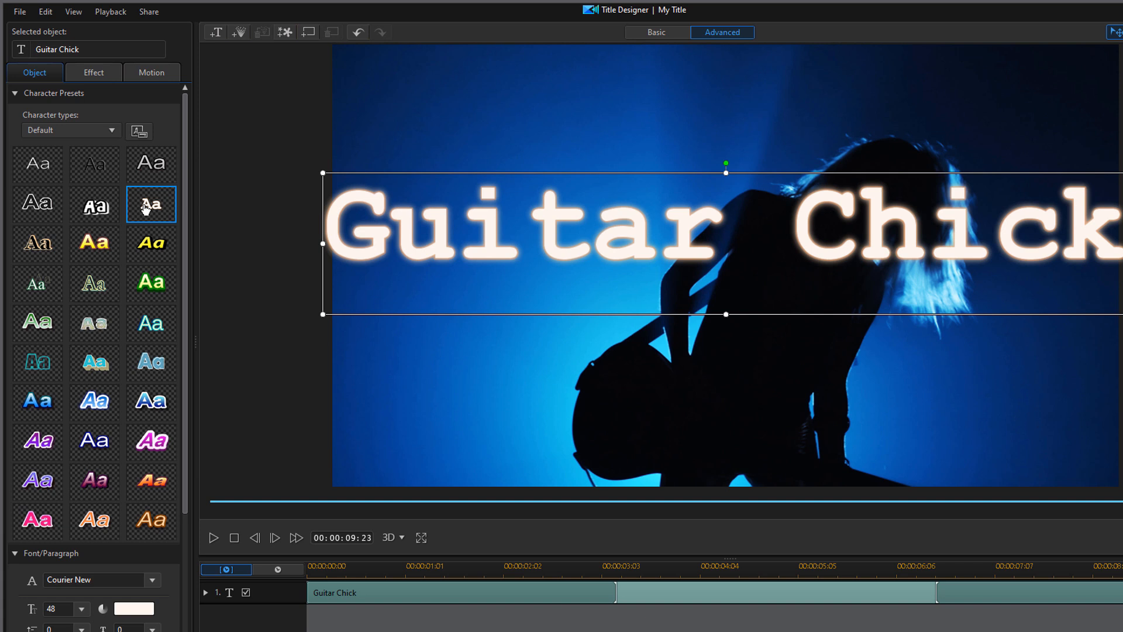
left_click(14, 96)
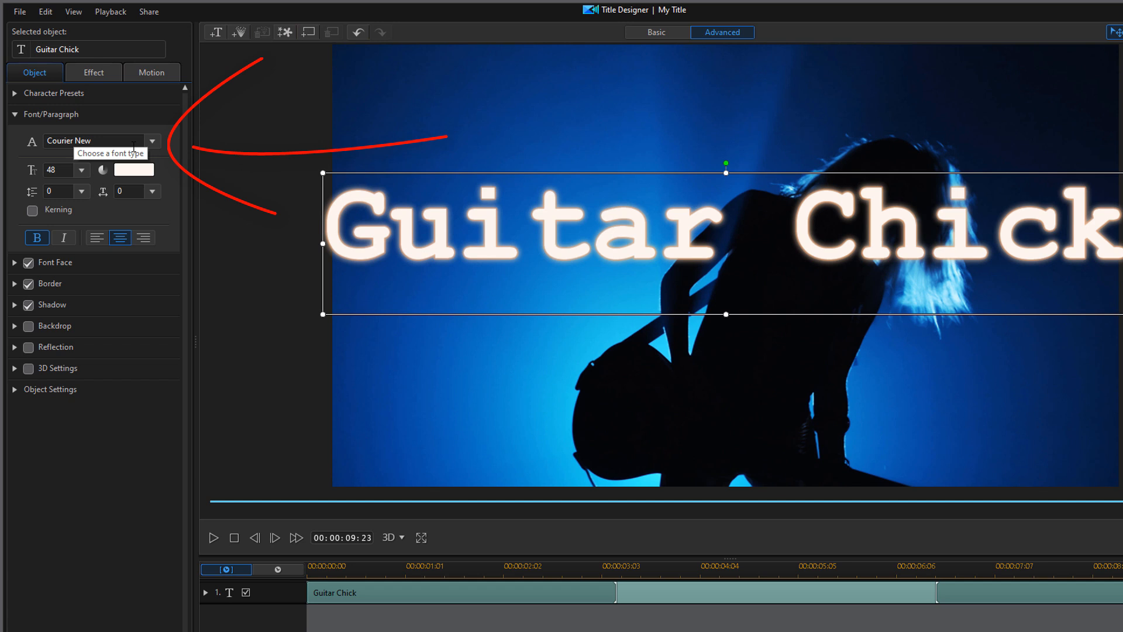
Change the Guitar Chick title's font to Edwardian Script ITC.
left_click(154, 143)
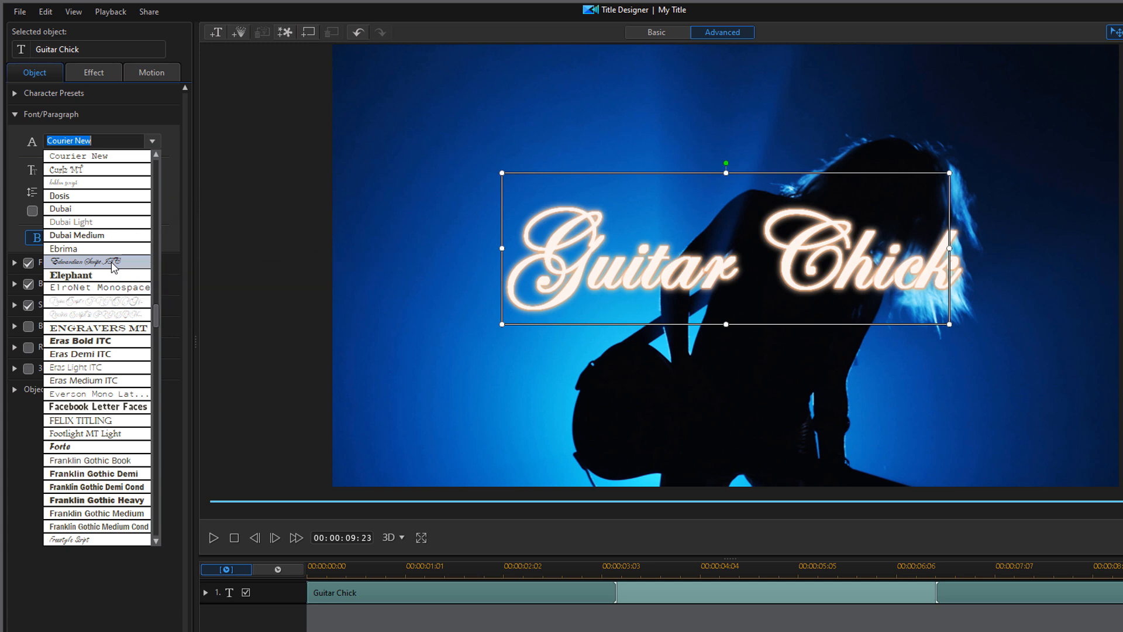
left_click(113, 264)
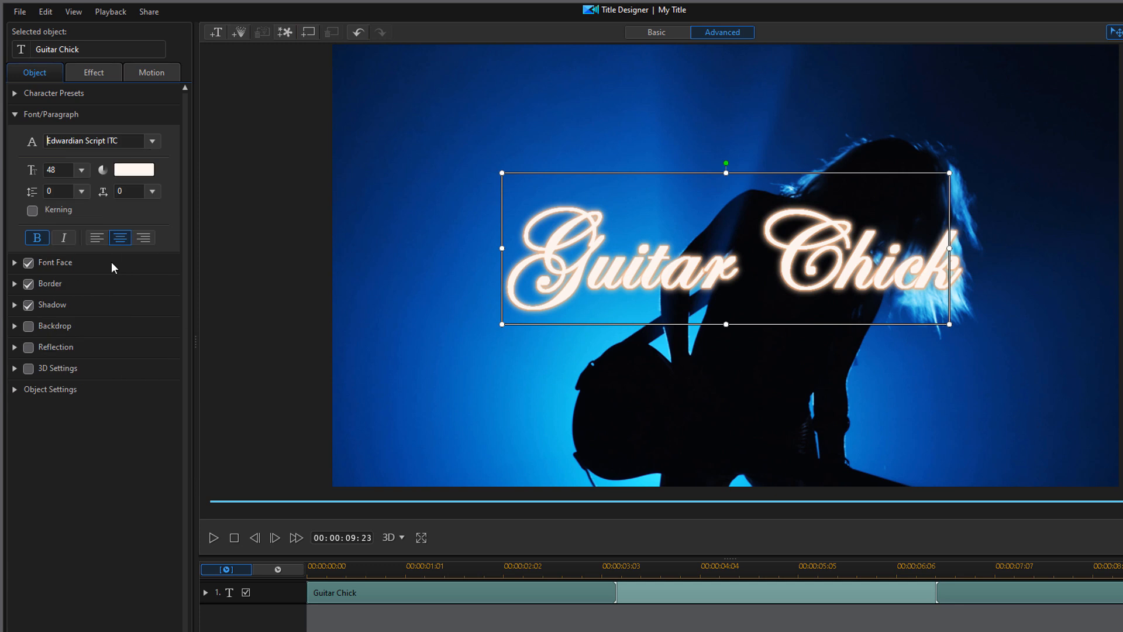
Try a font size of 100 on the Guitar Chick title and restore it to 48.
double_click(66, 171)
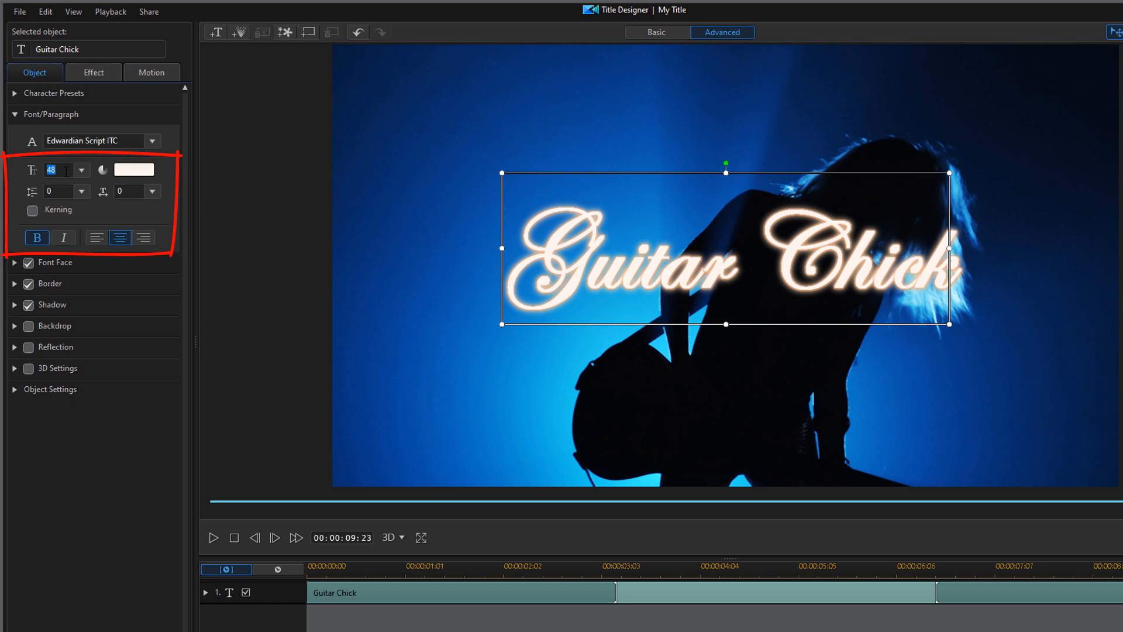
type("100")
key("Return")
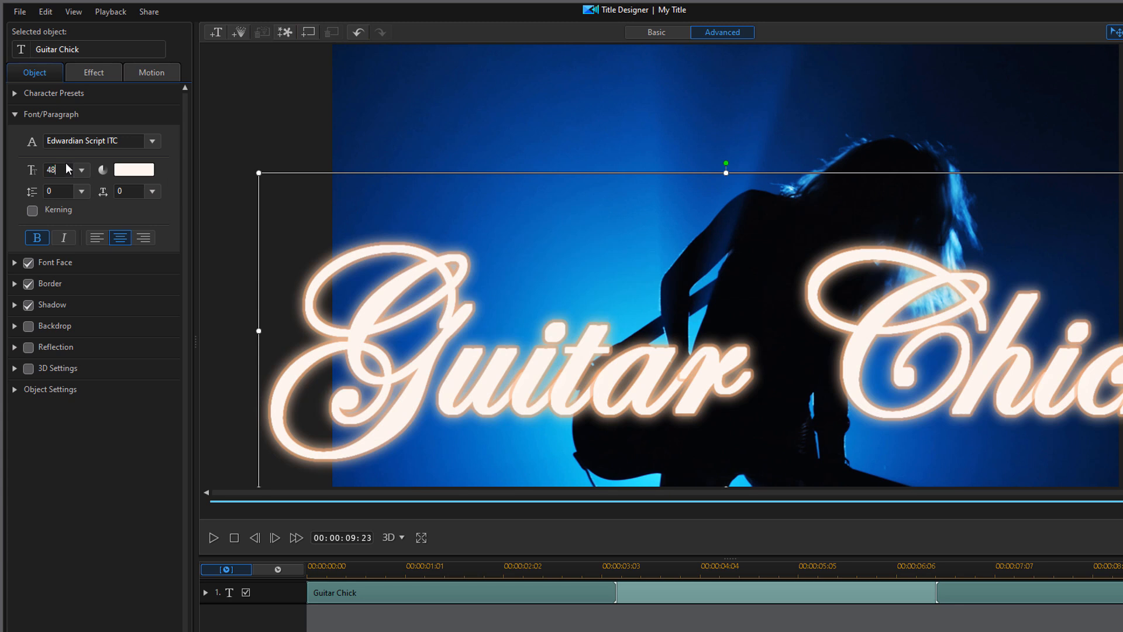
key("Return")
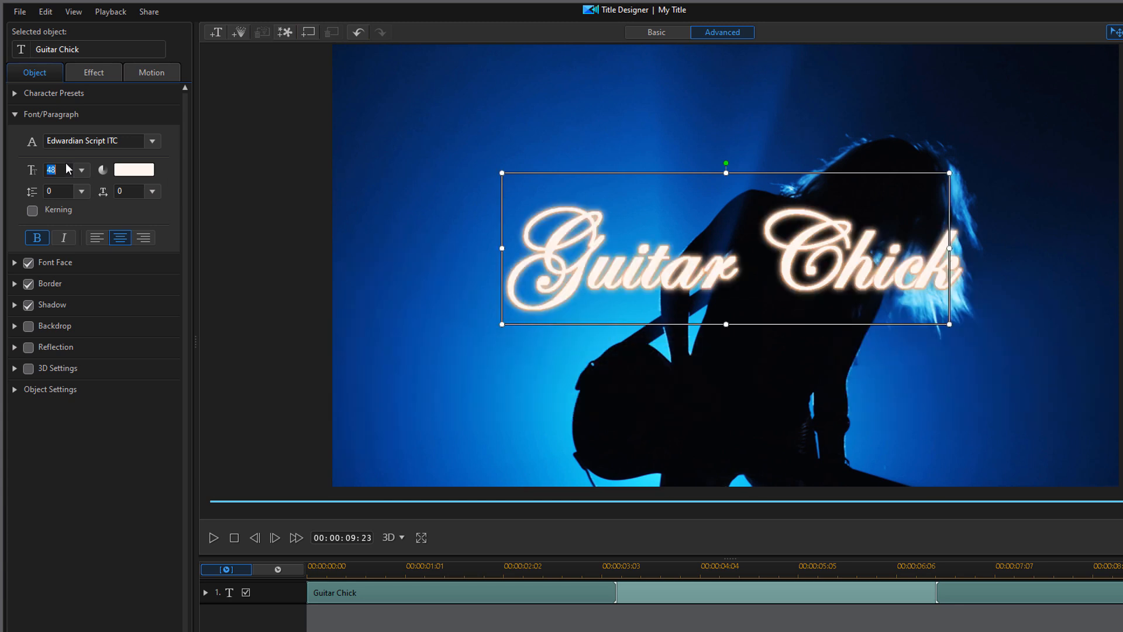
Try dark green and pure blue among the basic colours for the title's font colour, and discard the choice.
left_click(136, 170)
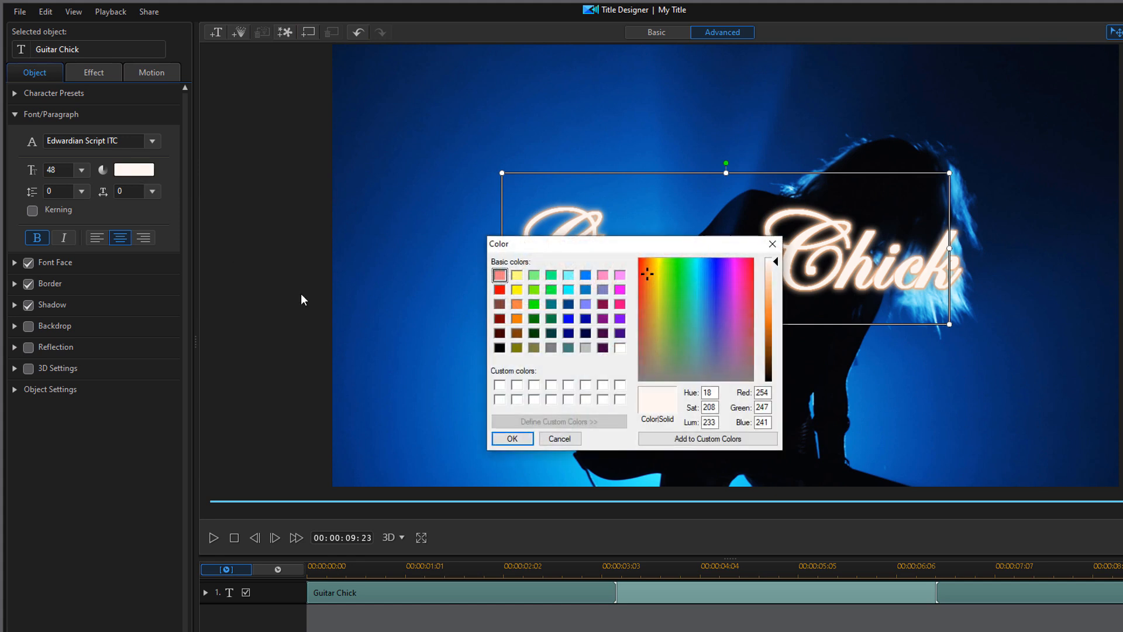
left_click(586, 303)
left_click(568, 304)
left_click(534, 333)
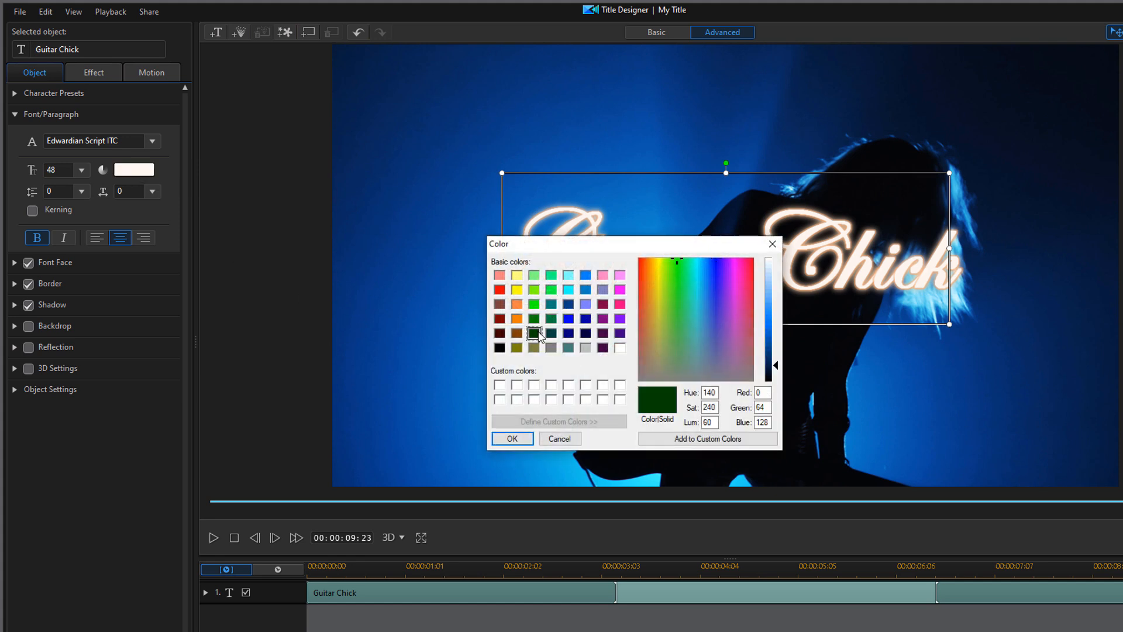
left_click(568, 318)
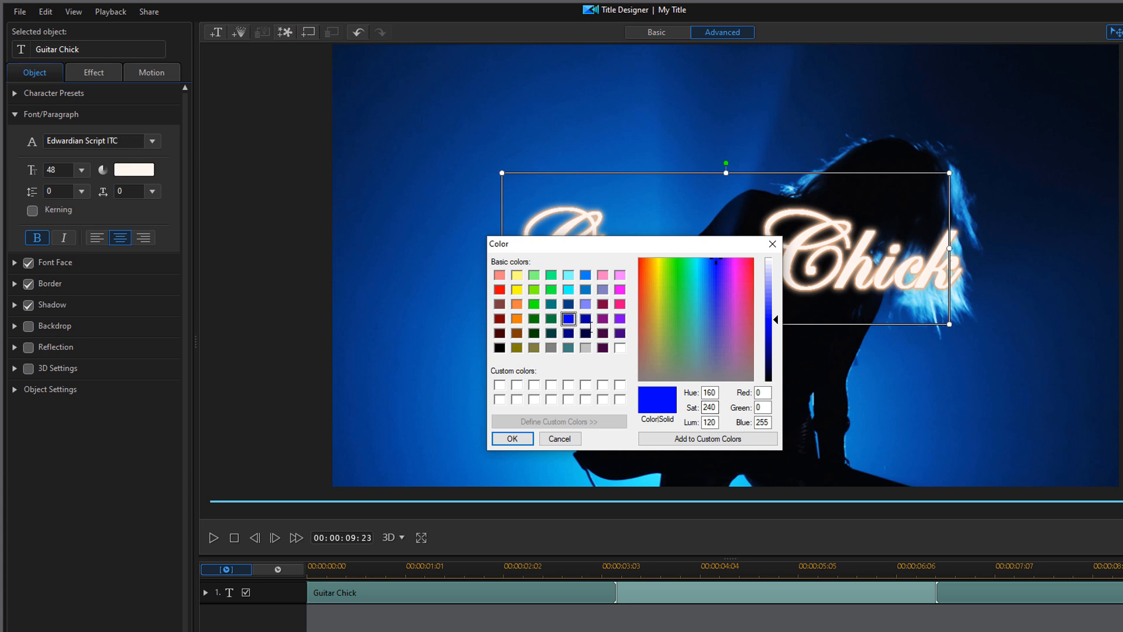
left_click(560, 440)
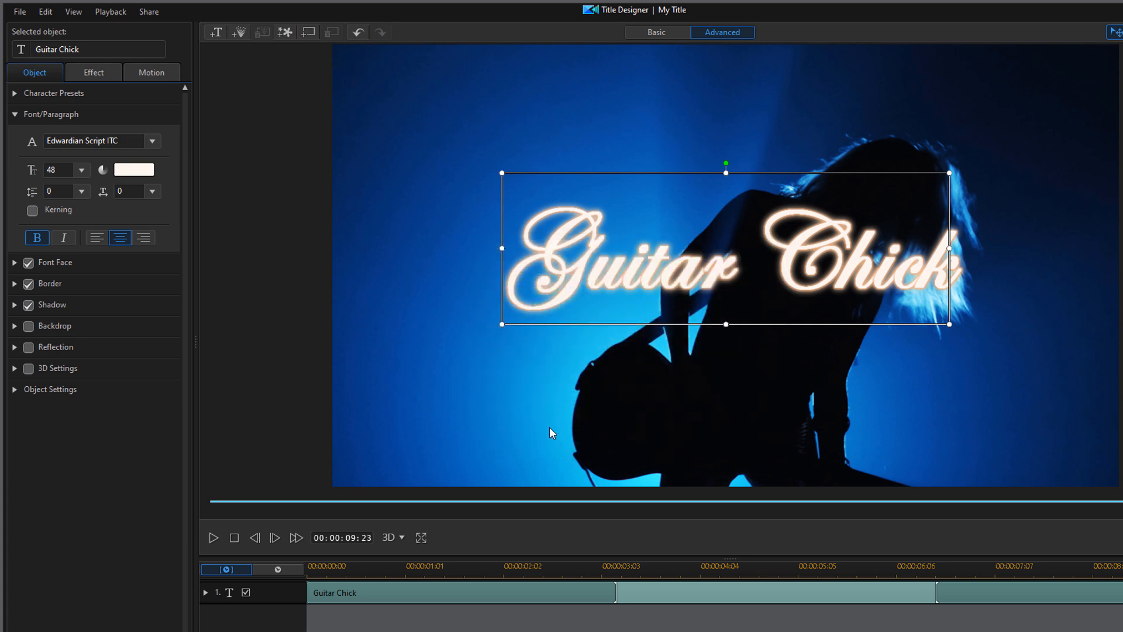
Add a second line reading "Power" beneath Guitar Chick in the title.
left_click(60, 192)
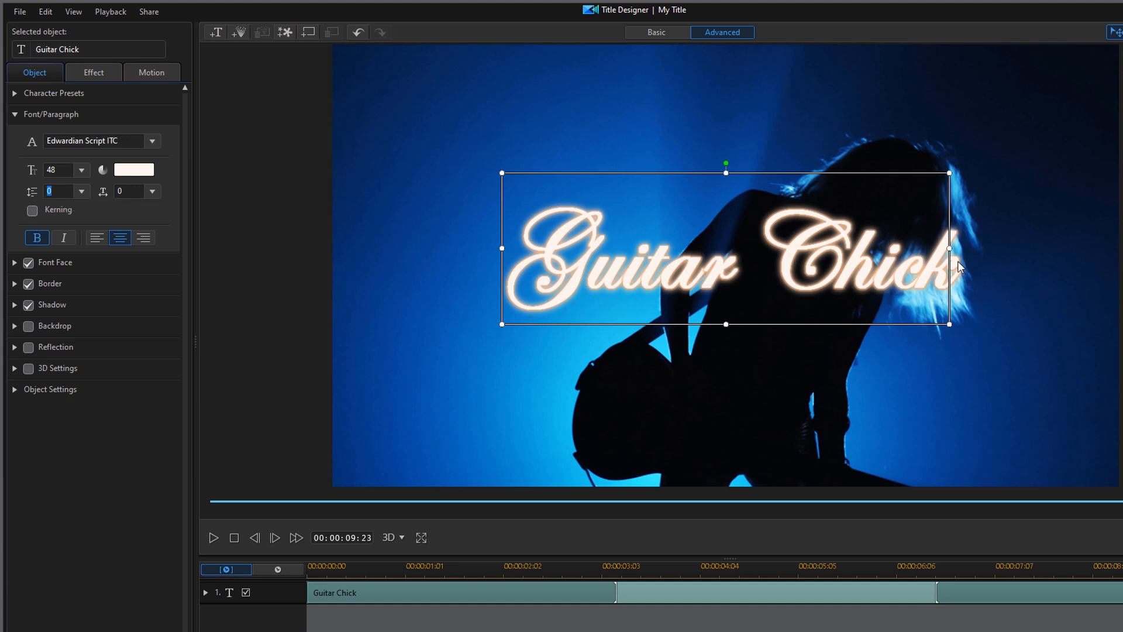
left_click(940, 278)
key("Return")
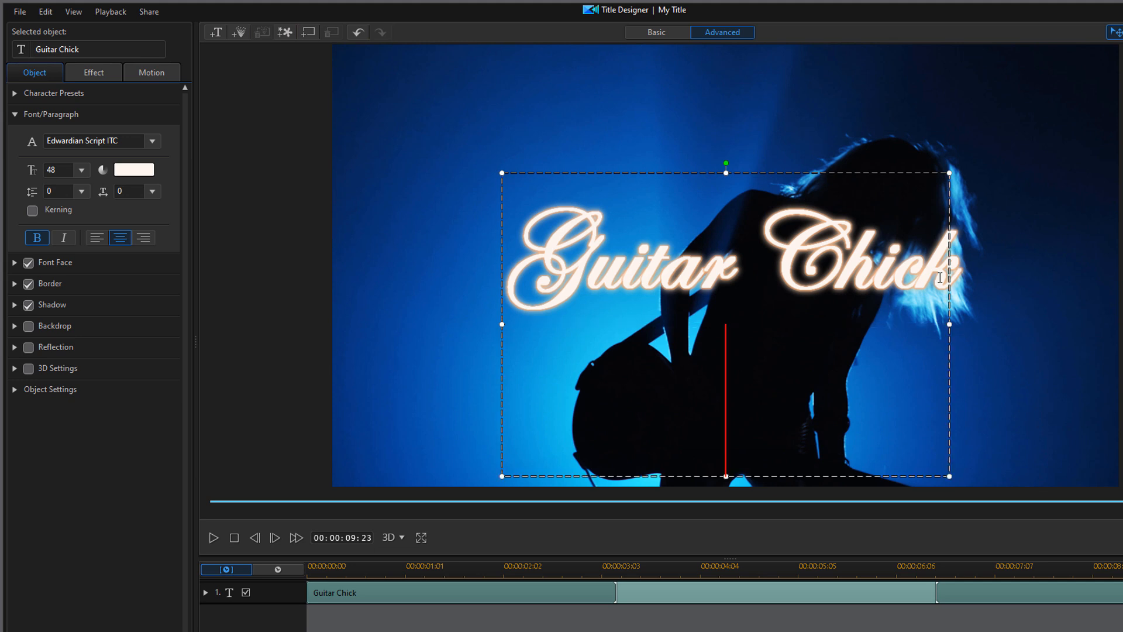
type("Power")
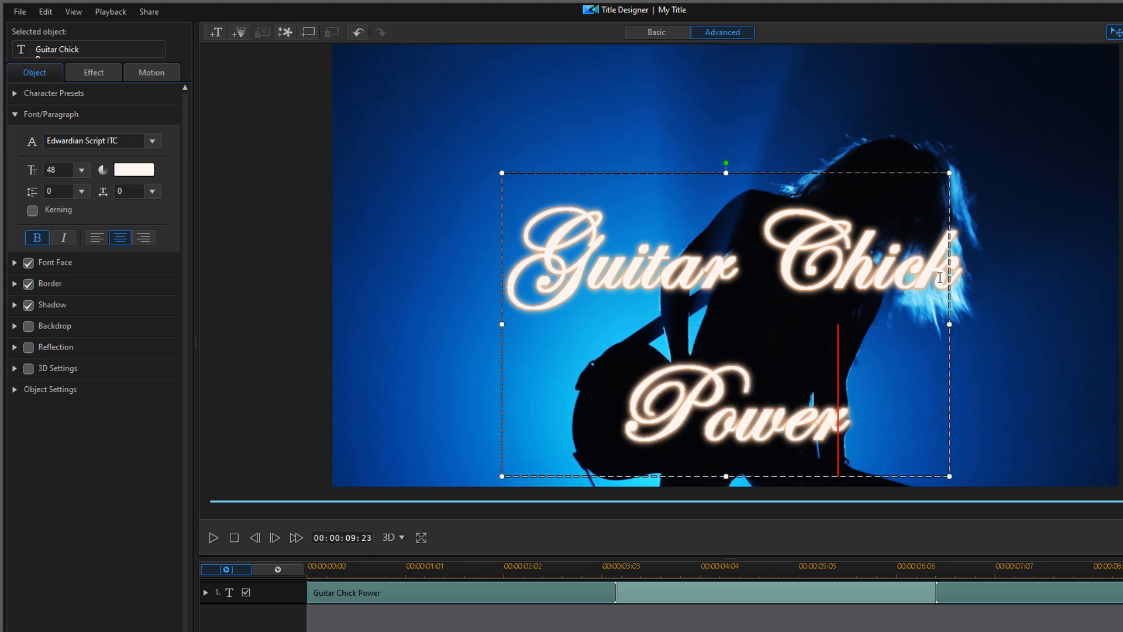
Move the two-line title up, try line spacing amounts such as 14, 36 and 18 on its text, and restore the spacing to 0.
left_click(646, 412)
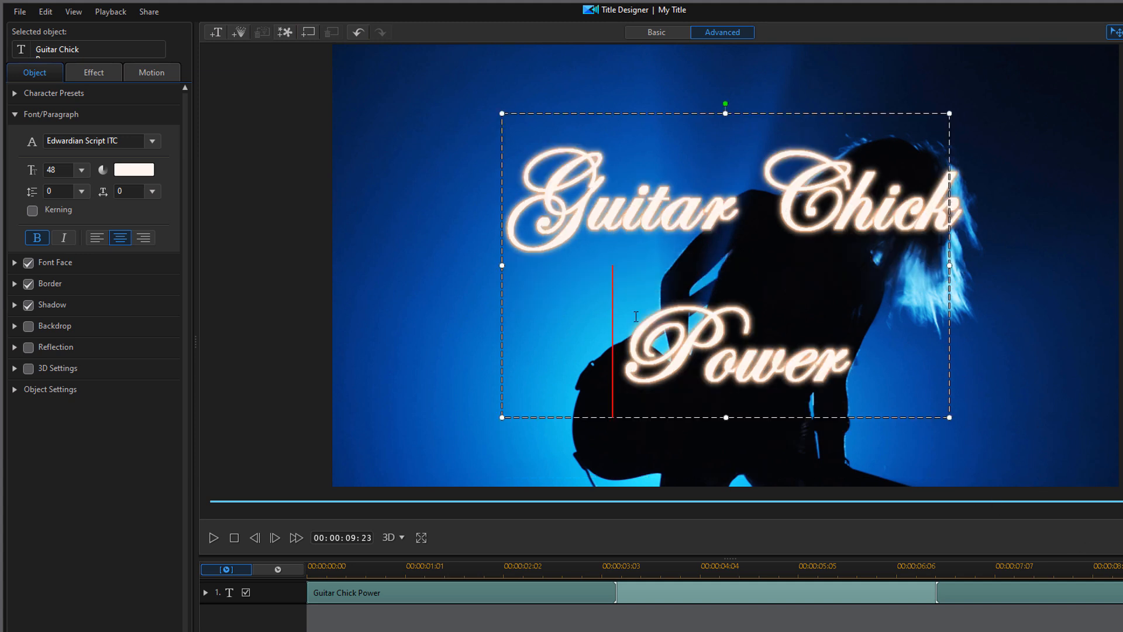
triple_click(795, 364)
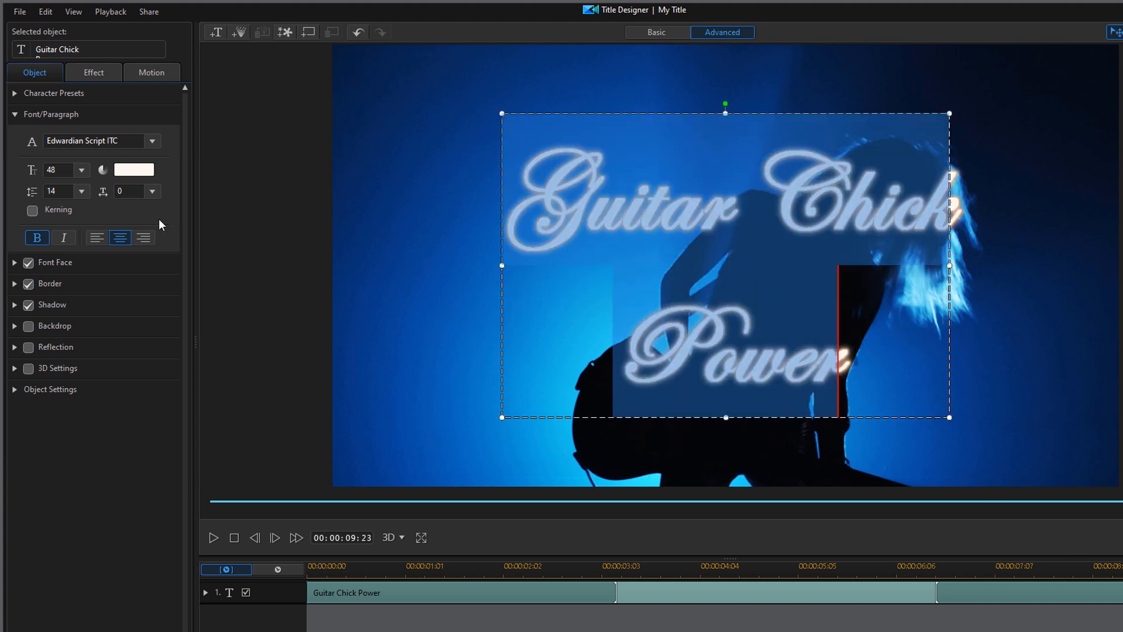
left_click(82, 191)
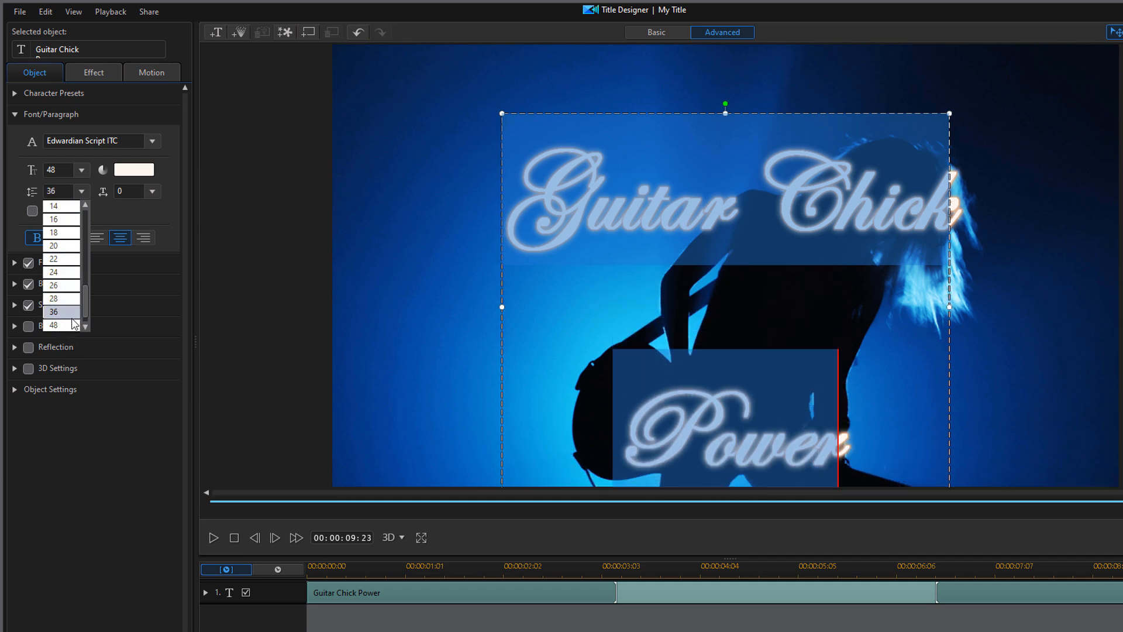
left_click_drag(85, 295, 77, 188)
left_click(16, 181)
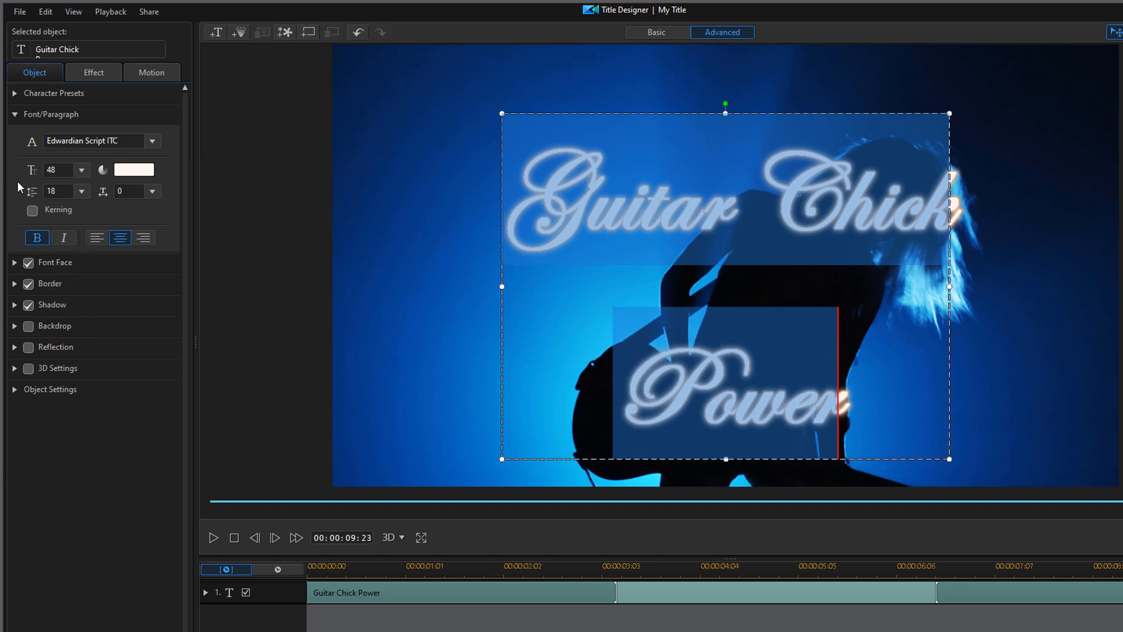
left_click(66, 195)
type("0")
left_click(811, 351)
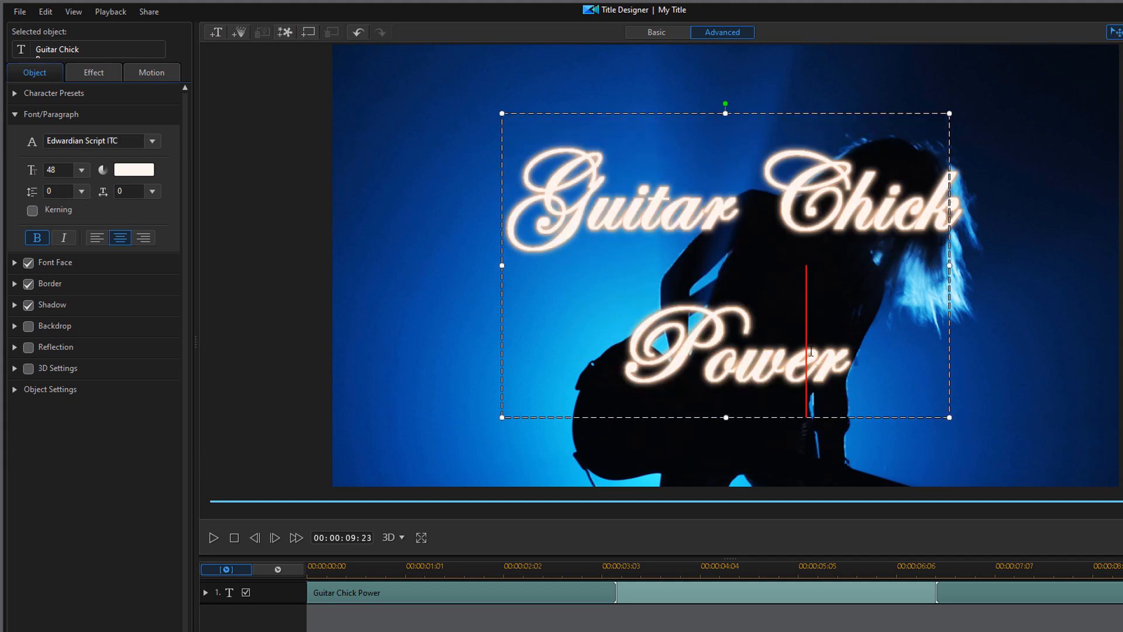
Delete the "Power" line and move the Guitar Chick title down to the vertical centre of the frame.
left_click(838, 353)
left_click_drag(869, 356, 938, 231)
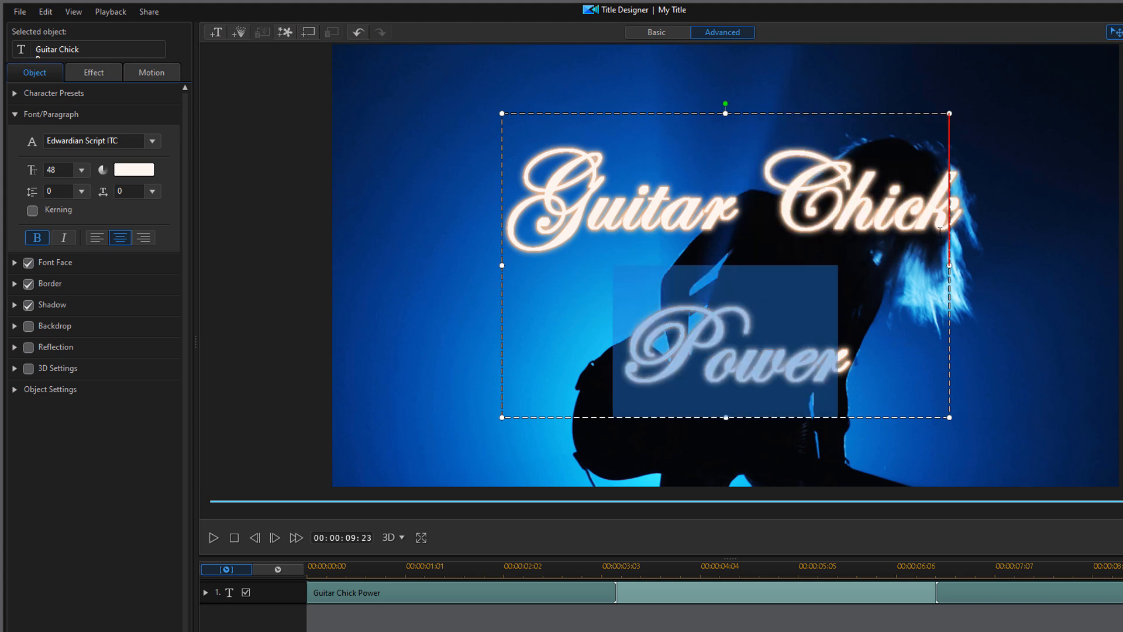
key("Delete")
left_click(972, 337)
left_click(817, 220)
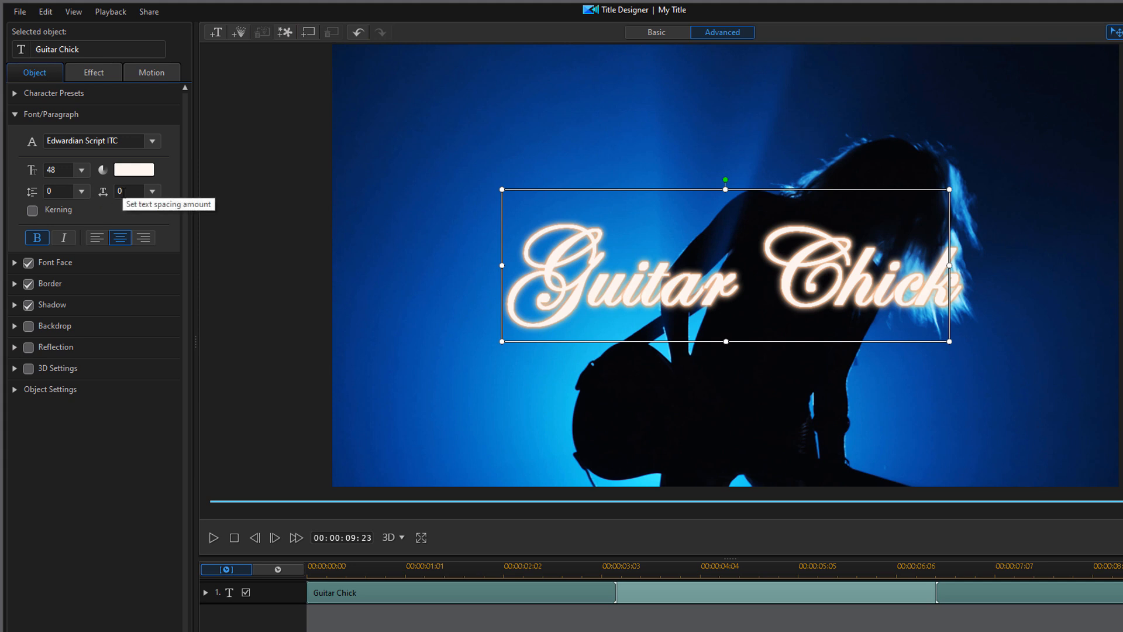
Try a text spacing amount of 14 on the Guitar Chick title and restore it to 0.
left_click(152, 192)
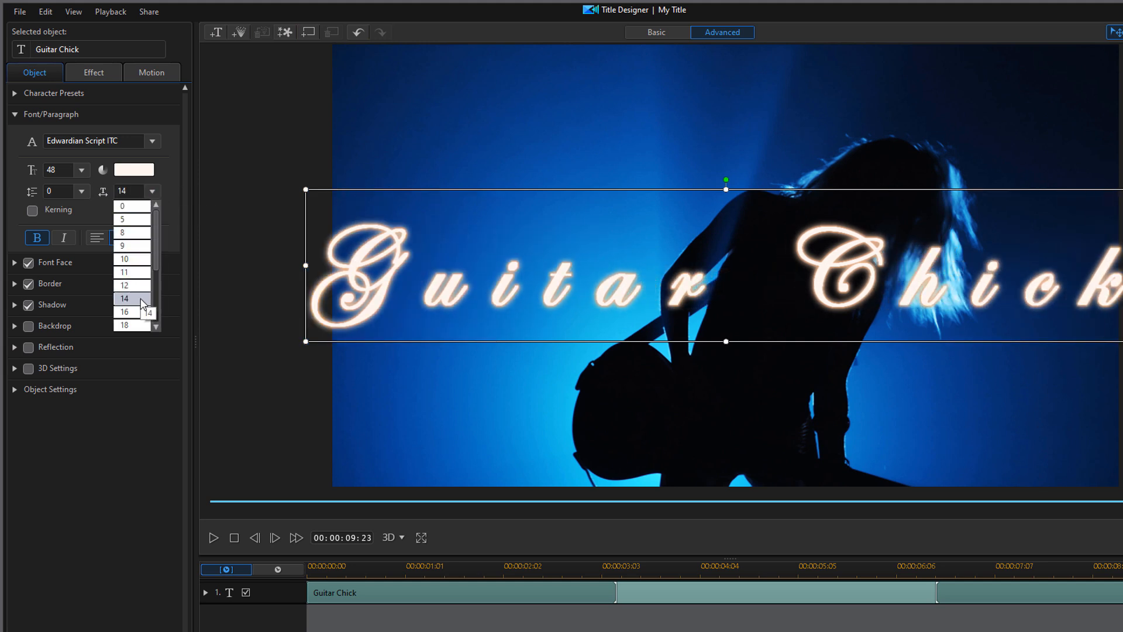
left_click(163, 169)
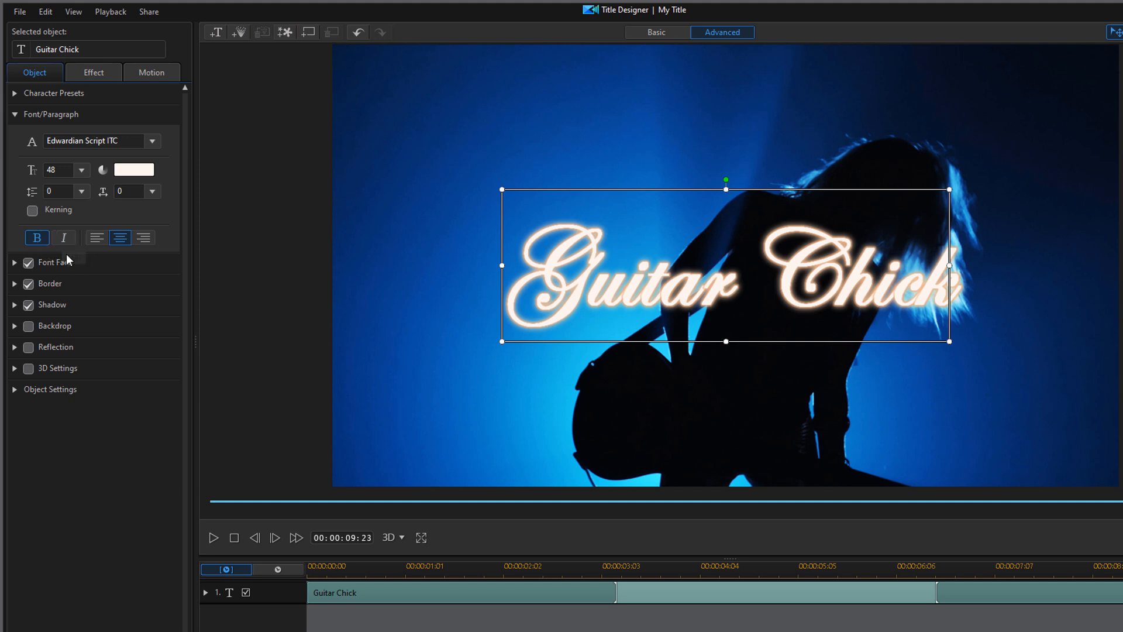
left_click(97, 239)
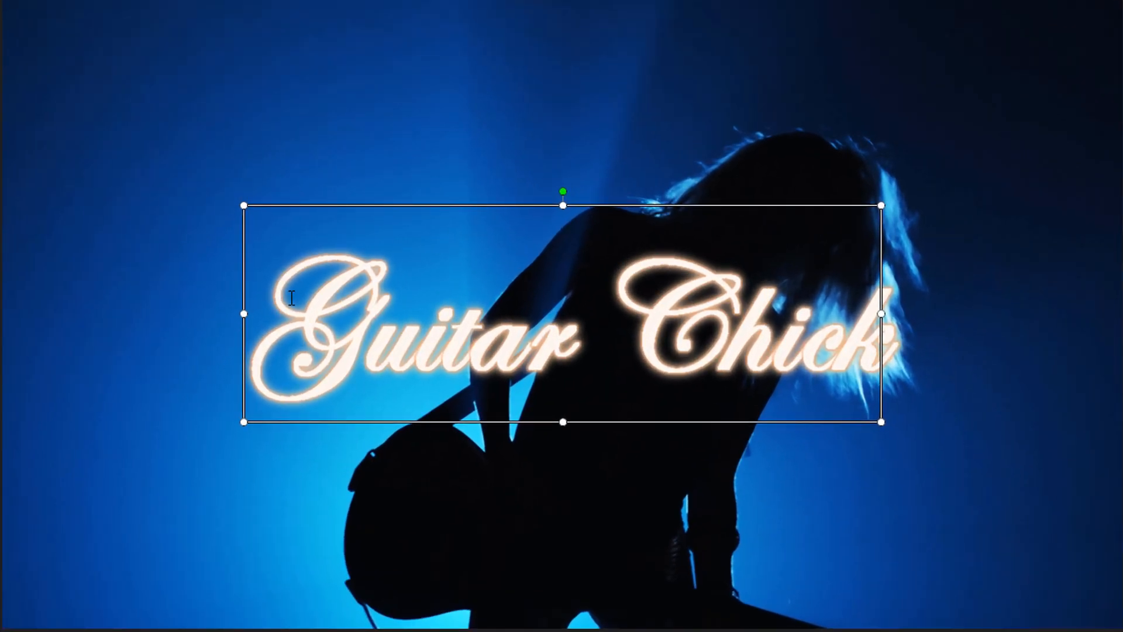
Select all the Guitar Chick text, collapse the Font/Paragraph settings and expand the Font Face settings.
double_click(292, 299)
key("ctrl+a")
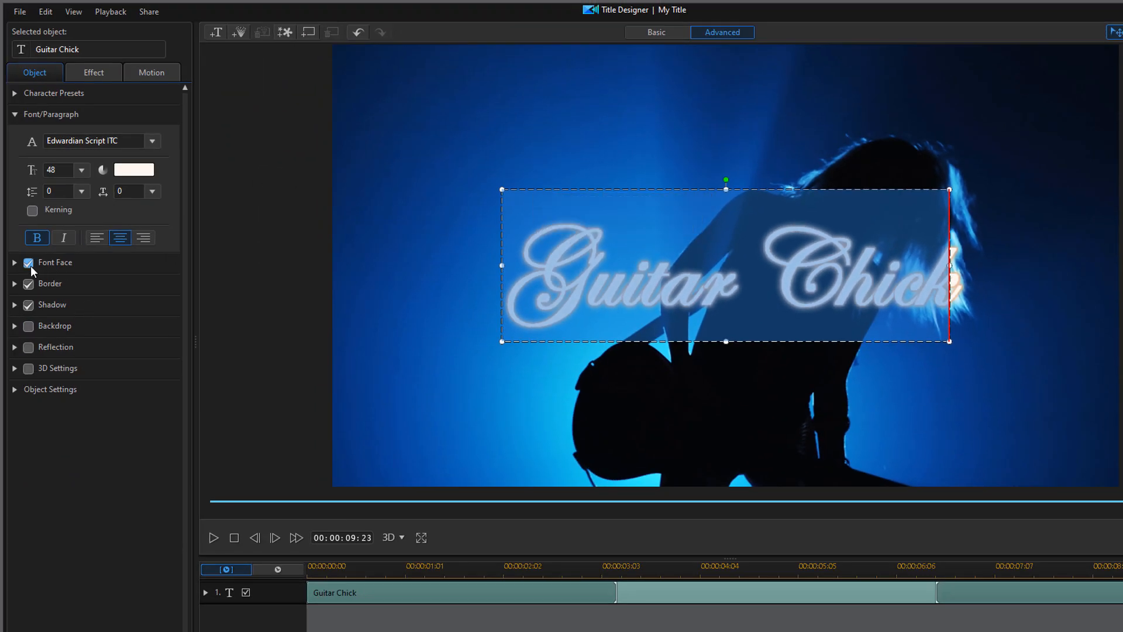
left_click(14, 117)
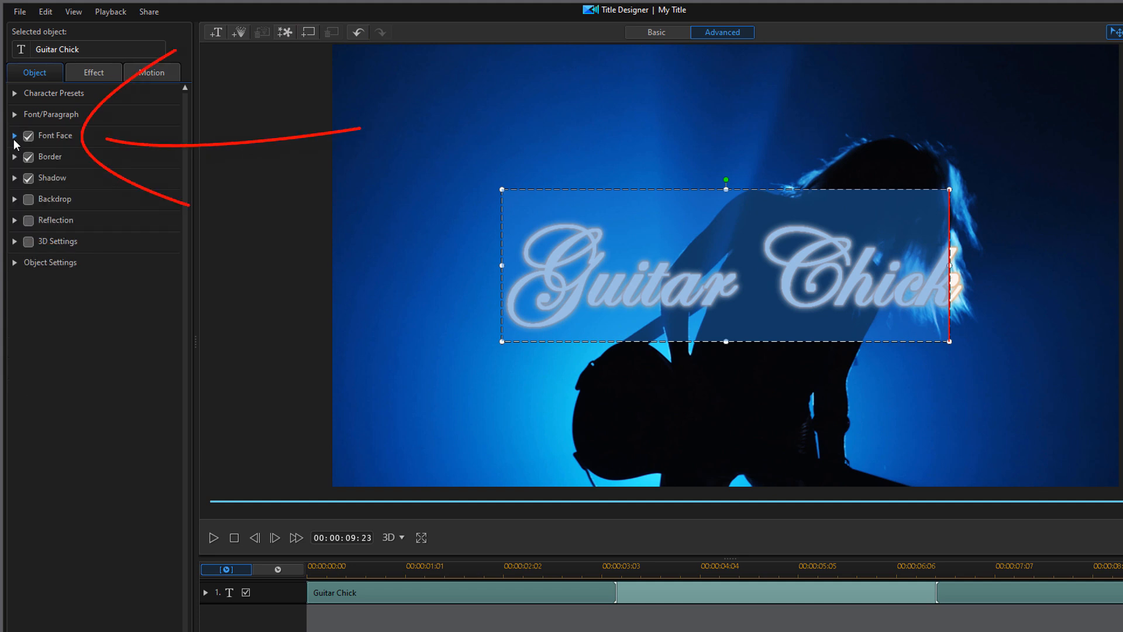
left_click(13, 136)
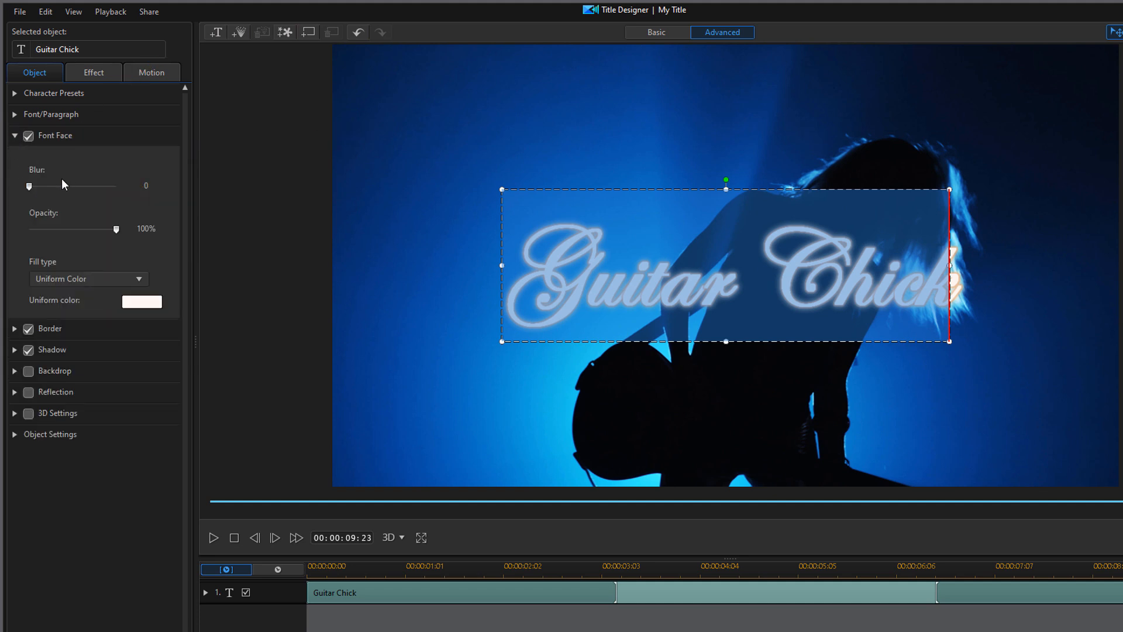
Select the title as an object, try its font face blur and opacity, and restore them to 0 and 100%.
left_click(642, 253)
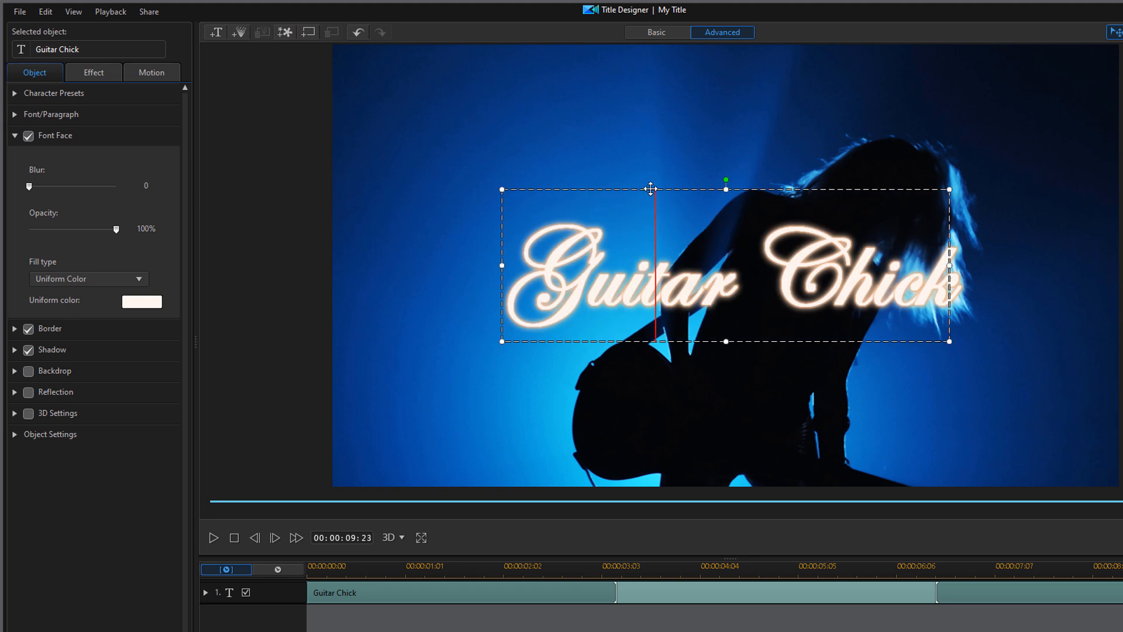
left_click(650, 188)
mouse_move(29, 189)
left_mouse_down()
mouse_move(90, 192)
mouse_move(20, 195)
left_mouse_up()
left_click_drag(117, 230, 182, 239)
Try a 2 Color Gradient fill ending in pure blue on the title's font face, and rotate its gradient direction.
left_click(139, 283)
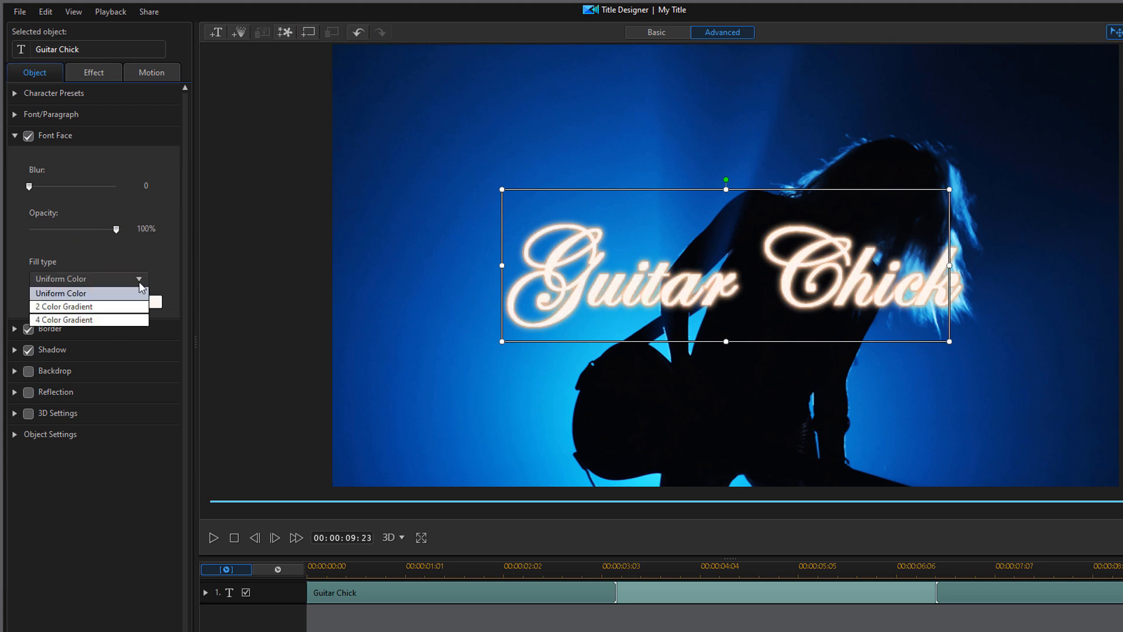
left_click(109, 307)
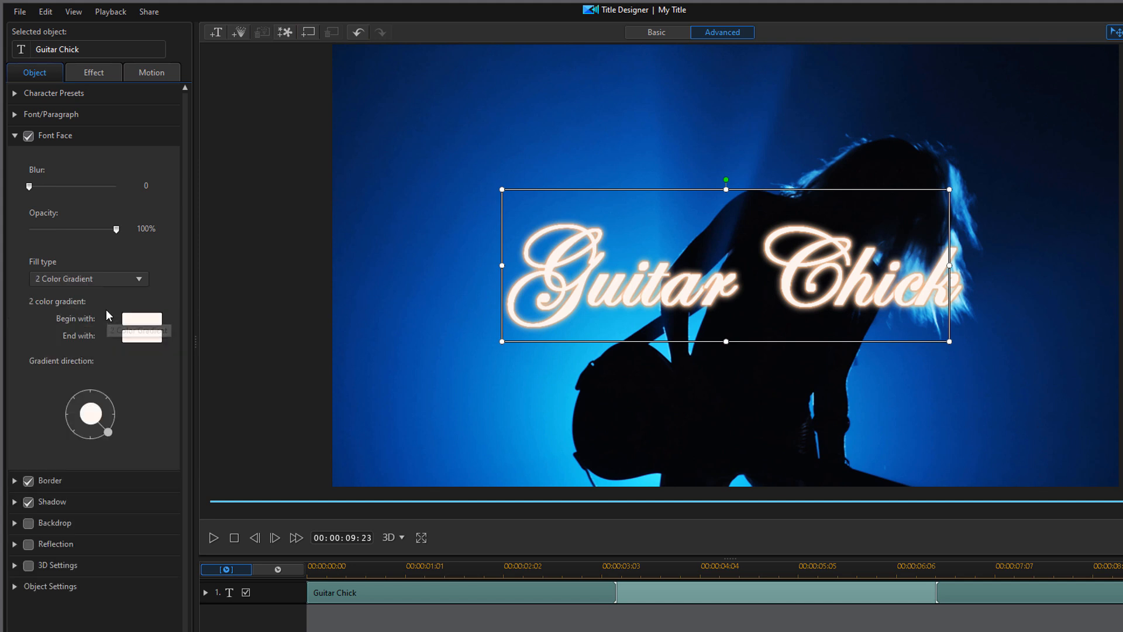
left_click(142, 339)
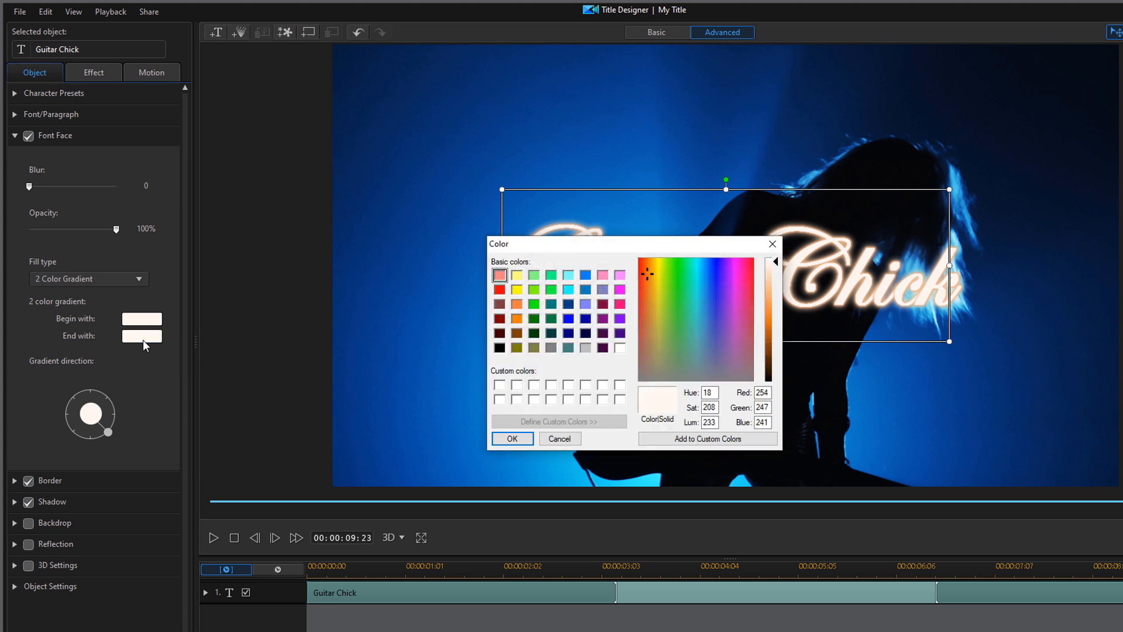
left_click(568, 318)
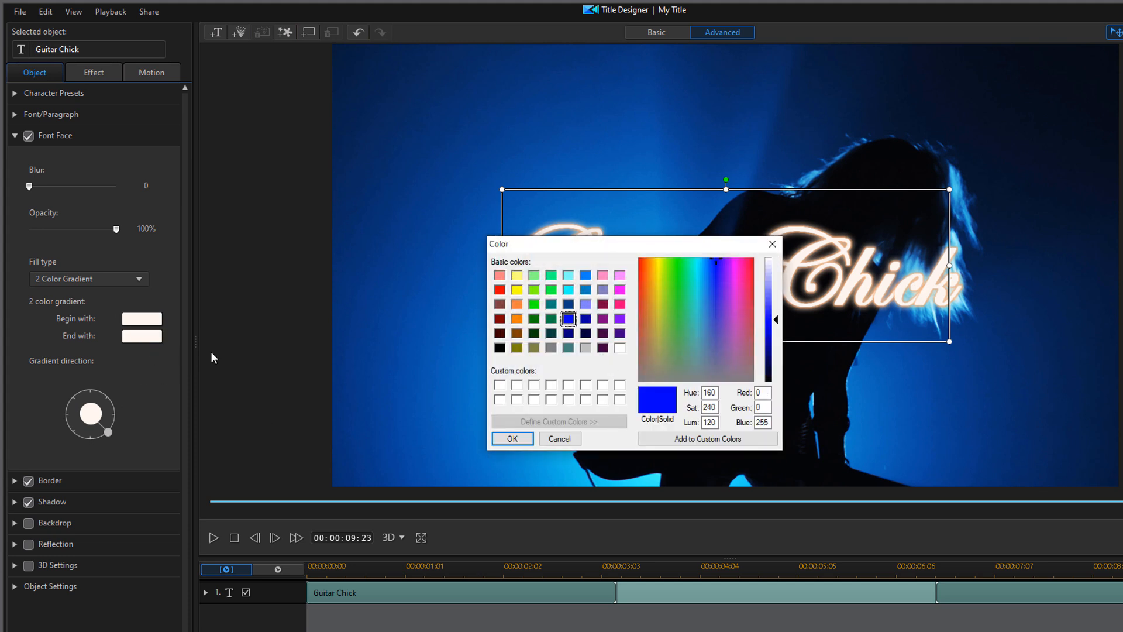
left_click(520, 439)
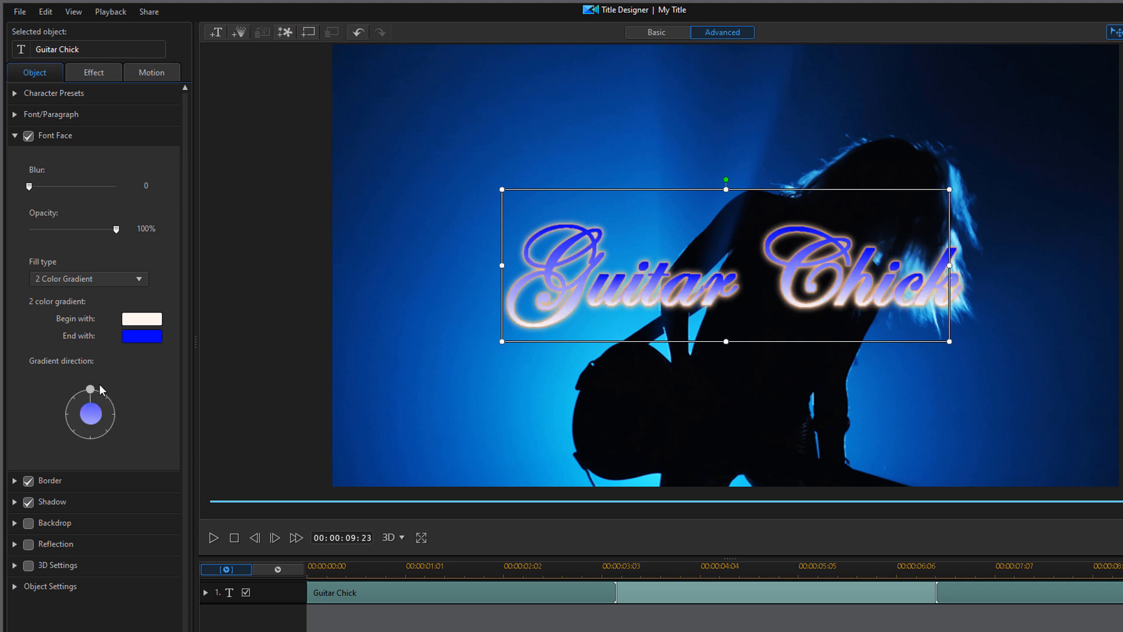
left_click_drag(91, 390, 108, 438)
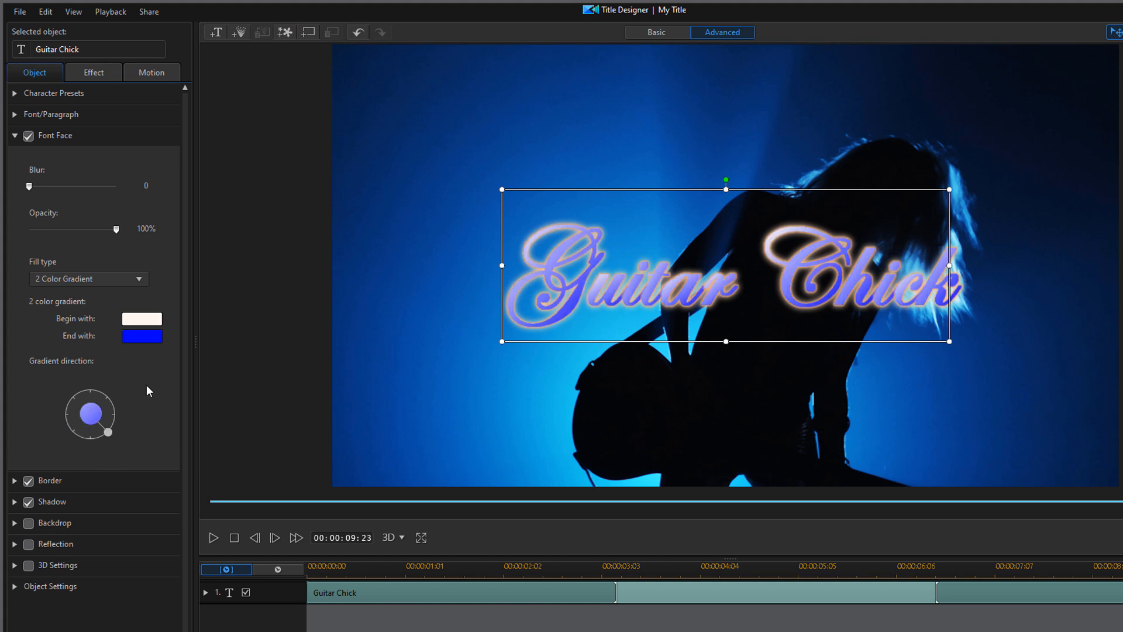
Undo the two-colour gradient changes to return the title's font face to its uniform colour fill.
left_click(358, 32)
left_click(358, 32)
left_click(358, 32)
left_click(358, 32)
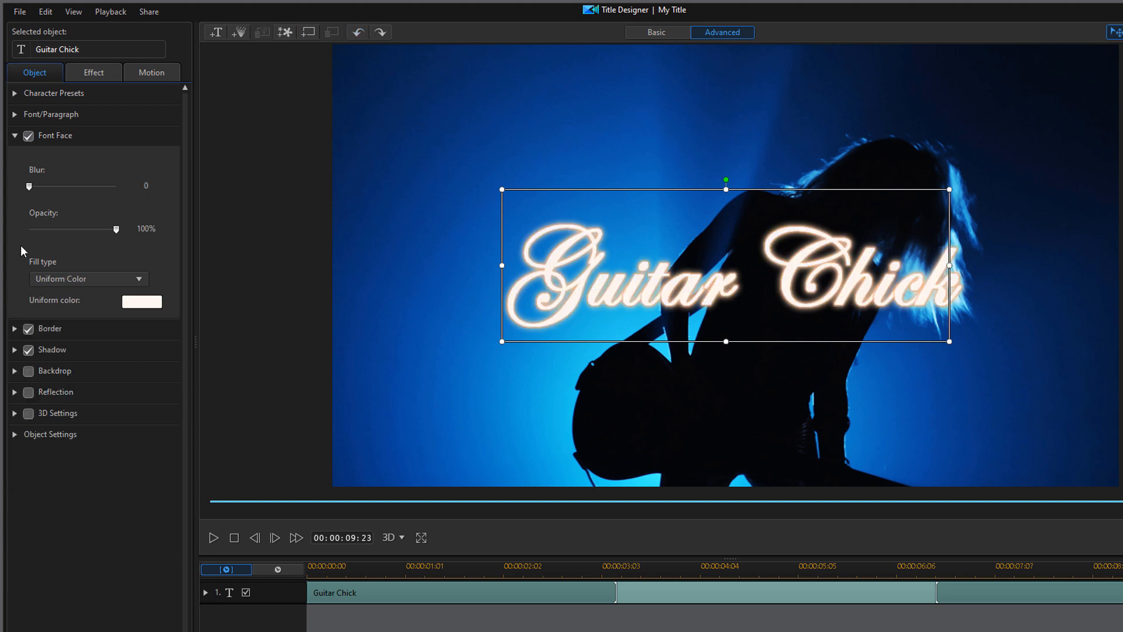
Set the fill type of the title's font face to 4 Color Gradient.
left_click(16, 139)
left_click(16, 139)
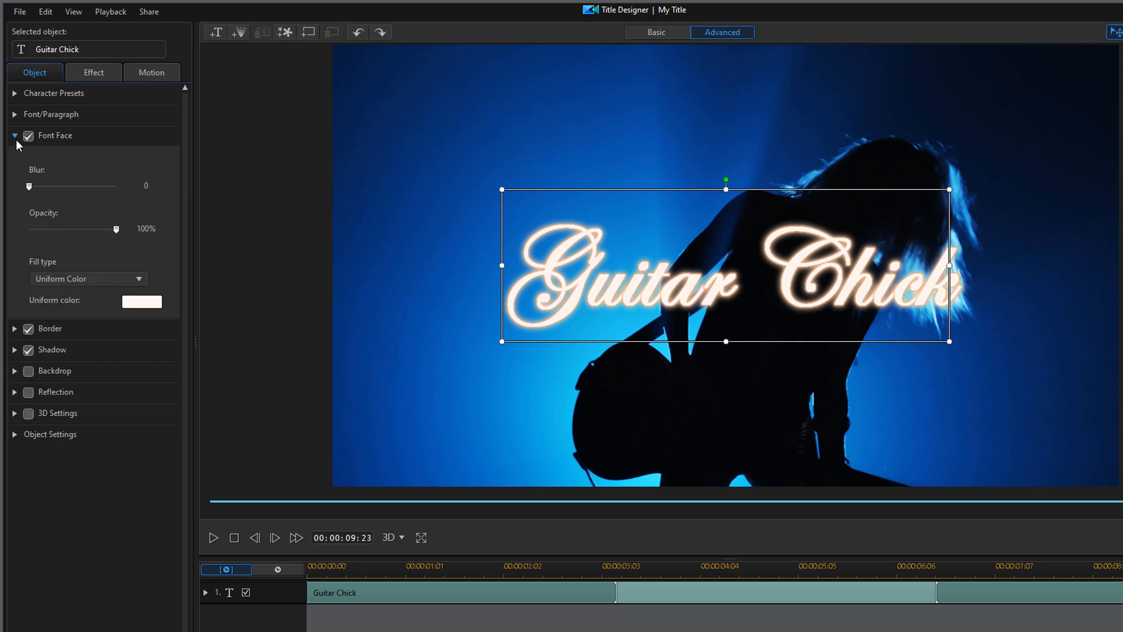
left_click(140, 281)
left_click(93, 319)
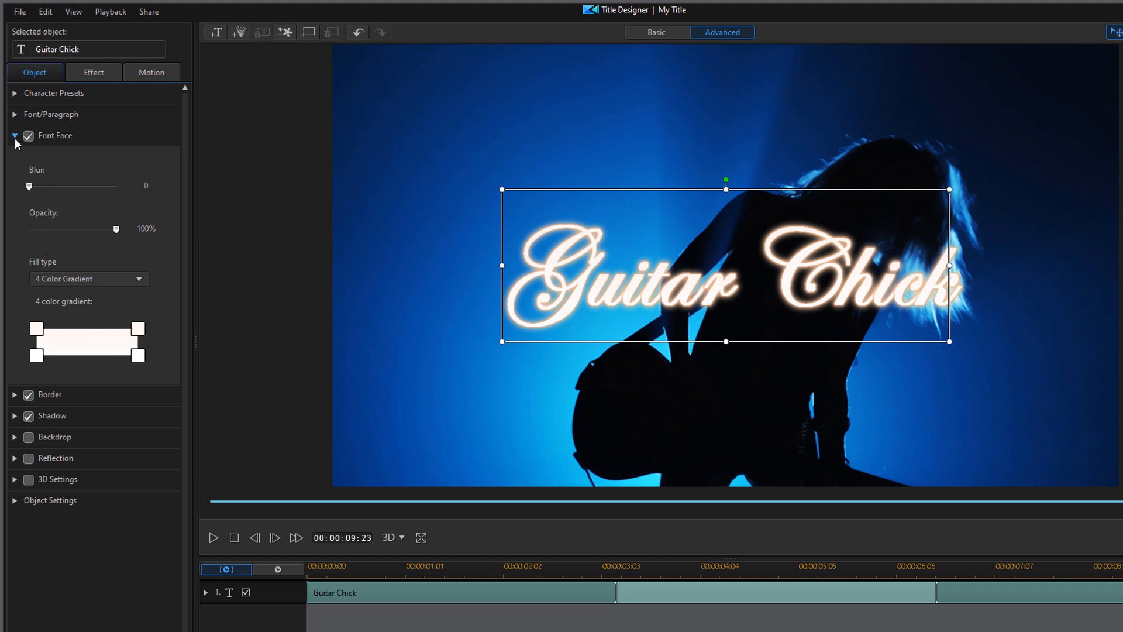
Set the fill type of the title's font face back to Uniform Color.
left_click(126, 283)
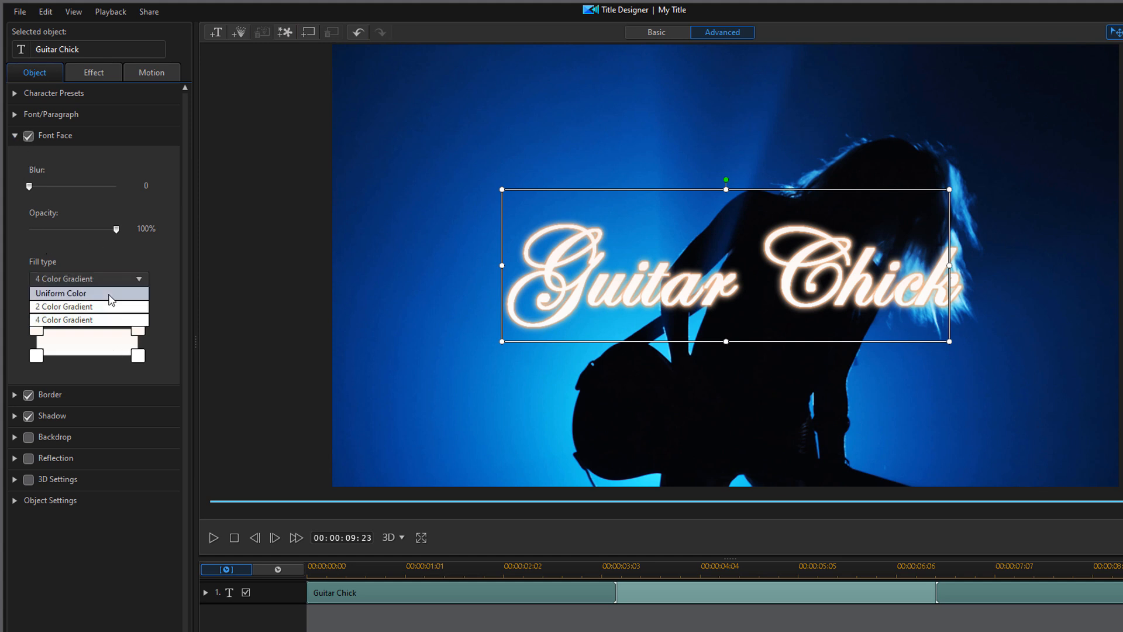
left_click(108, 293)
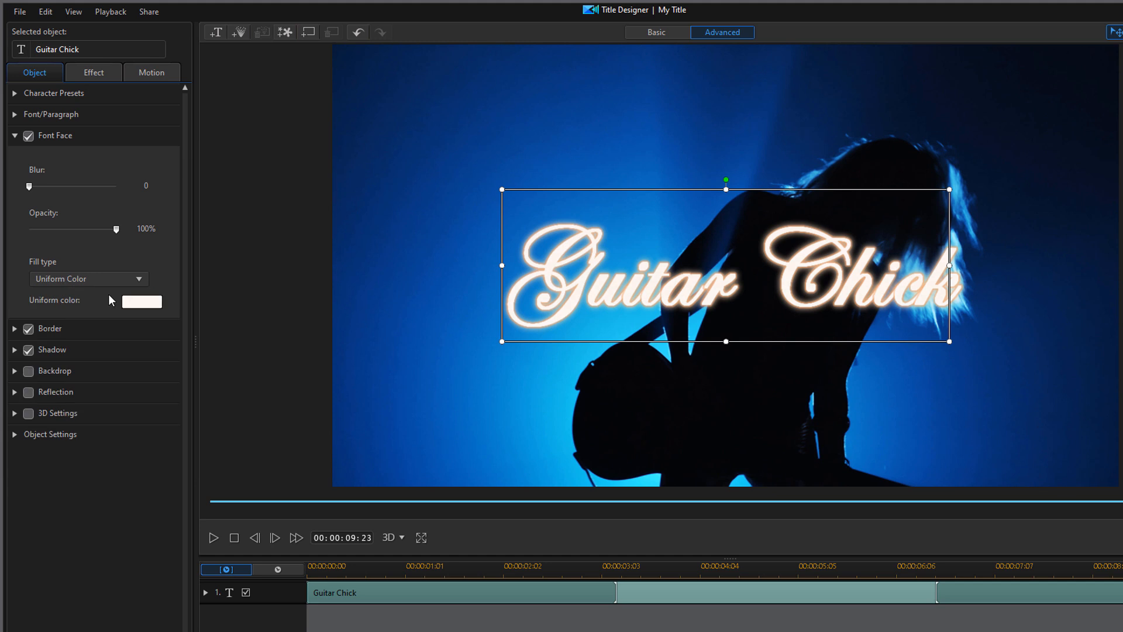
left_click(14, 137)
Open the title's border settings and examine the size, blur, opacity and fill type options.
left_click(14, 157)
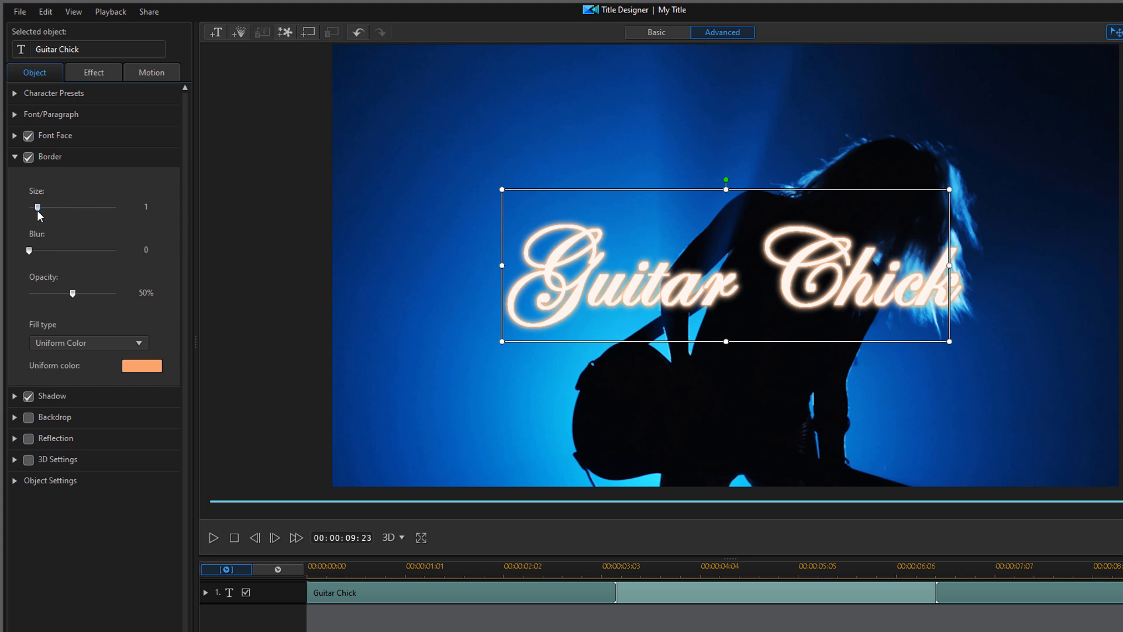
left_click_drag(39, 209, 30, 251)
left_click(76, 294)
left_click(141, 343)
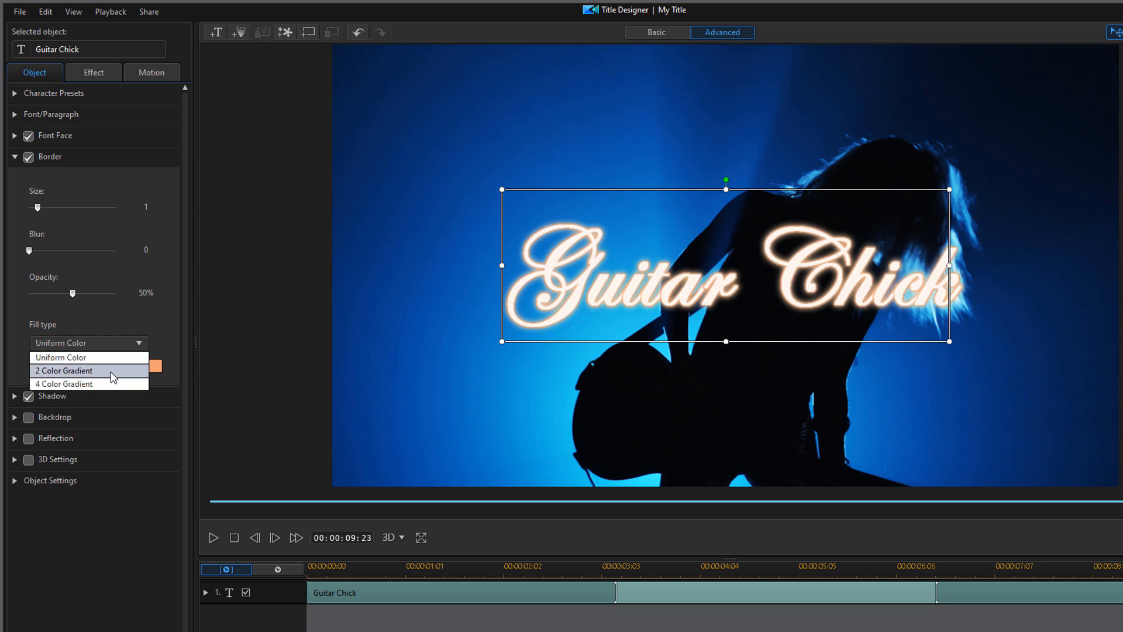
left_click(146, 326)
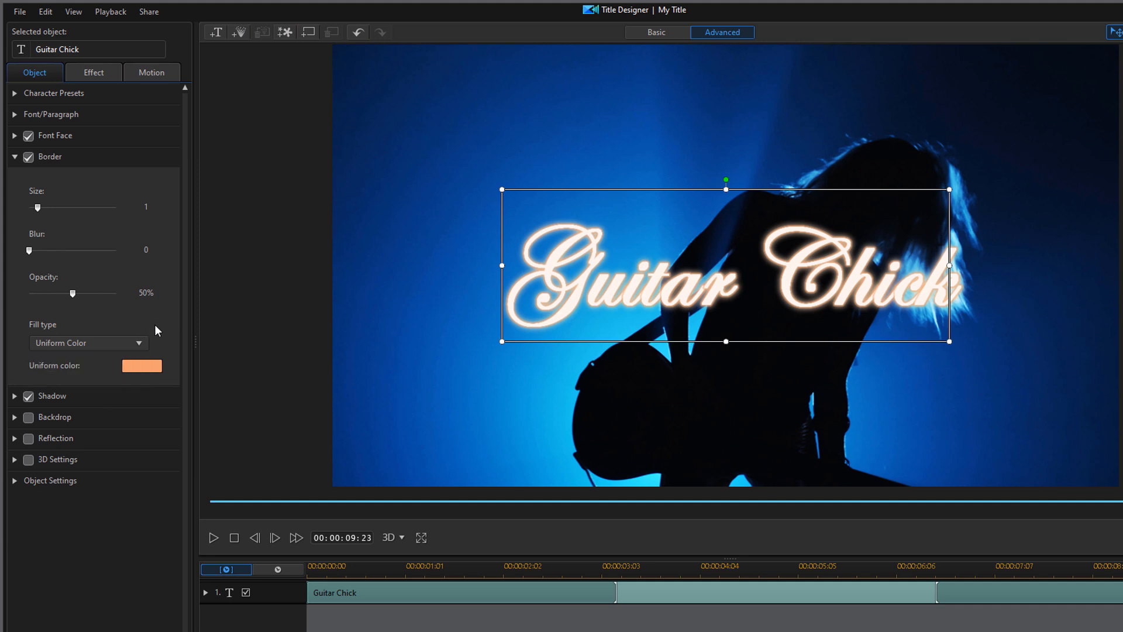
Set the title border's uniform colour to red 210, green 247, blue 255.
left_click(138, 365)
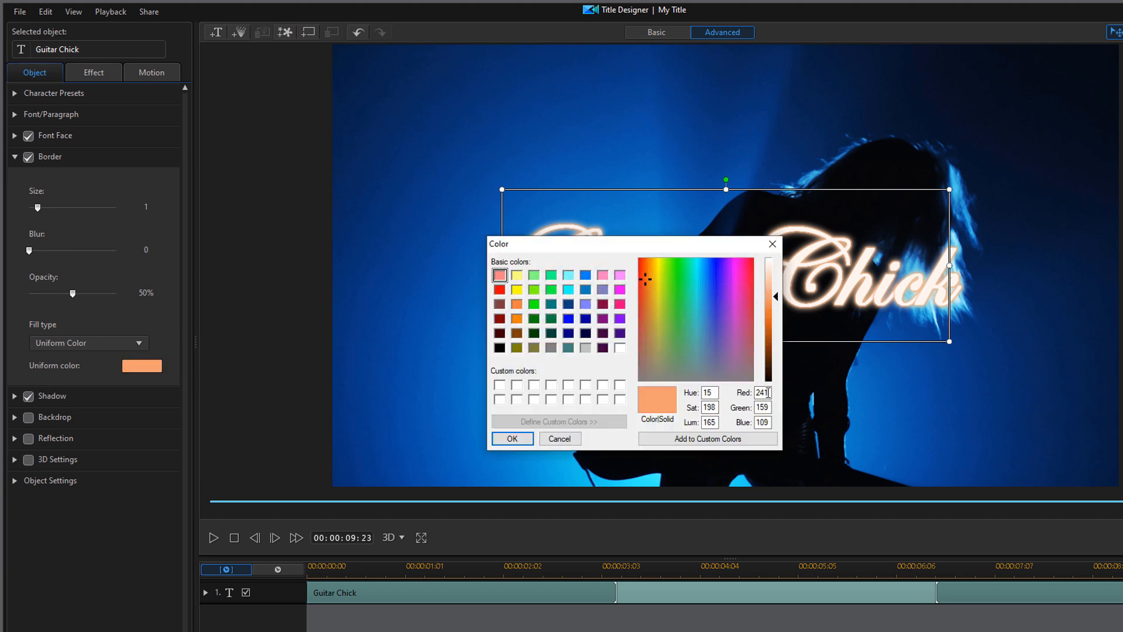
double_click(768, 392)
type("210")
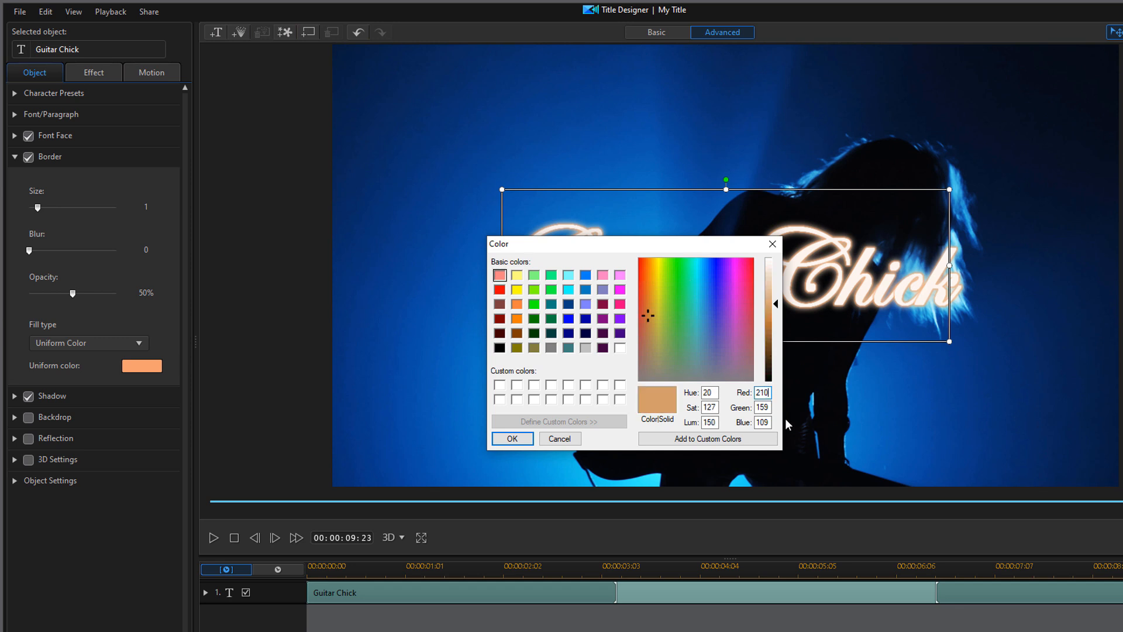
double_click(764, 407)
type("247")
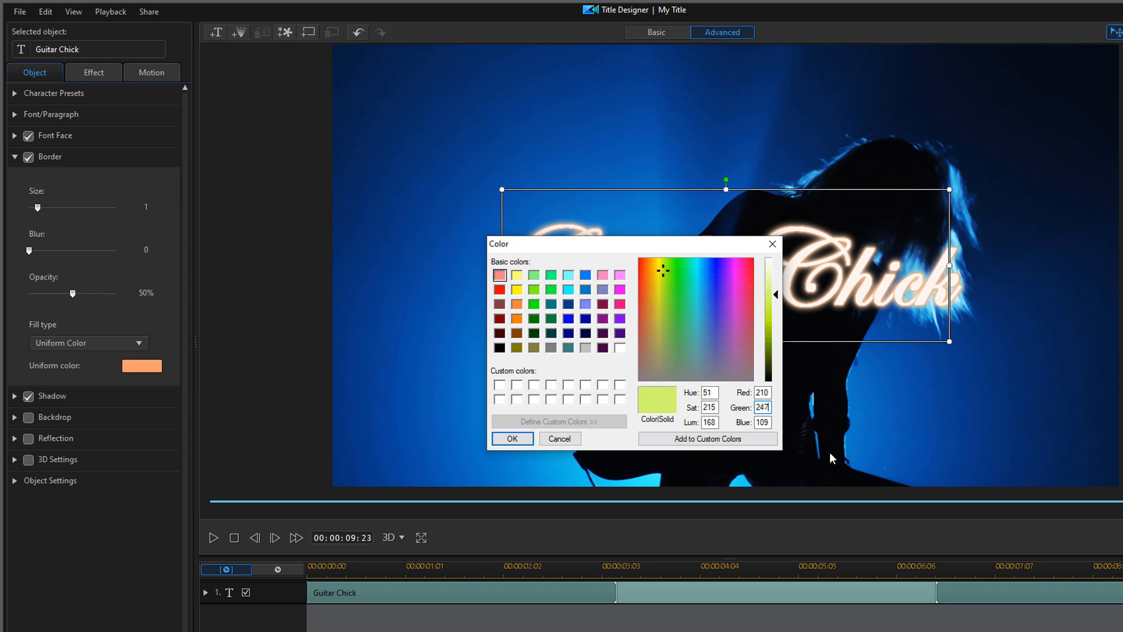
double_click(764, 422)
type("255")
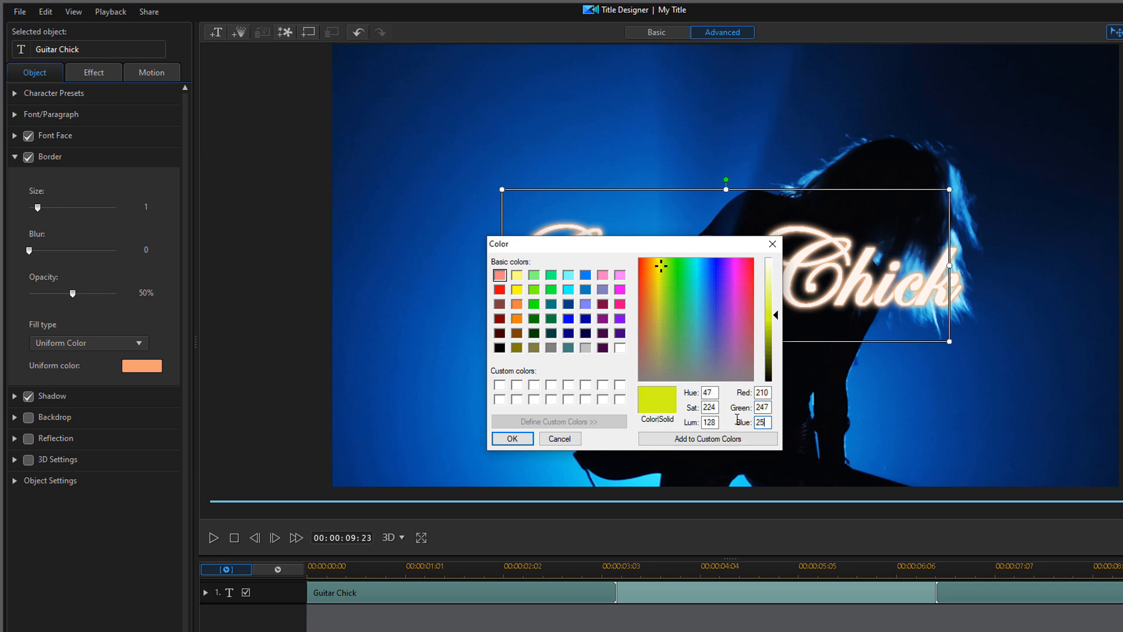
left_click(509, 439)
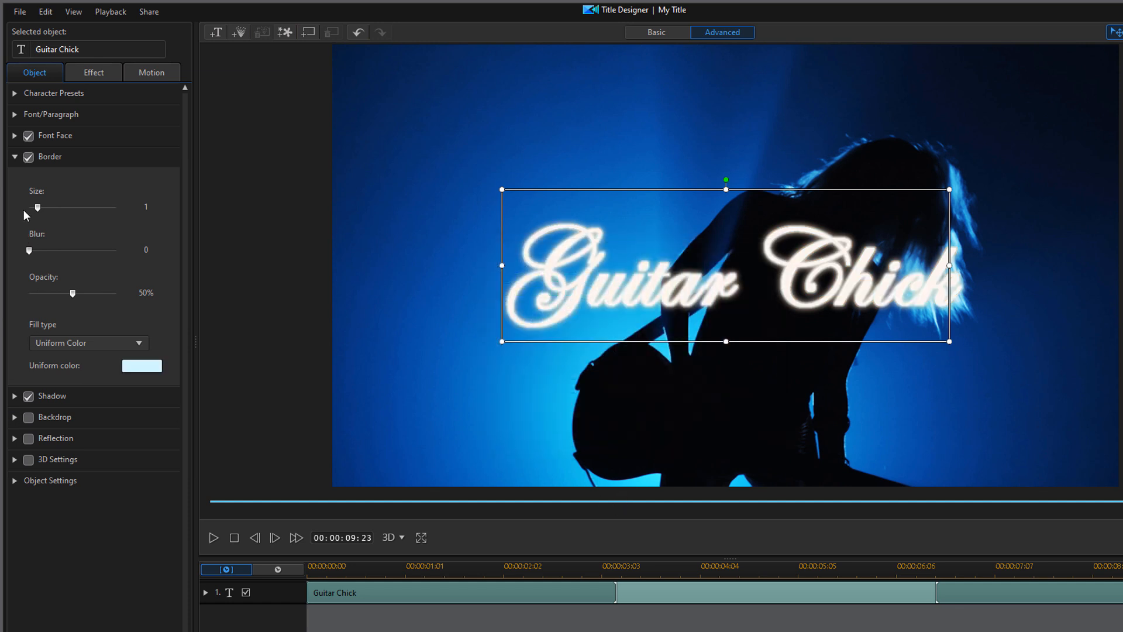
left_click(15, 157)
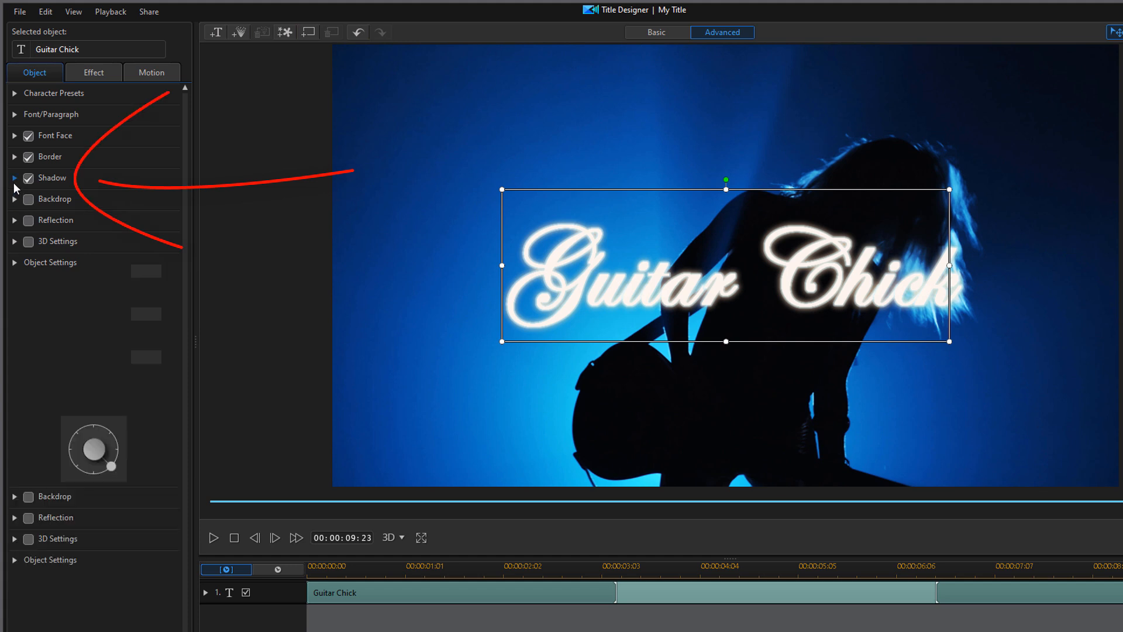
Review which title parts the shadow can apply to, then try a shadow blur of 20 and restore it to 7.
left_click(13, 179)
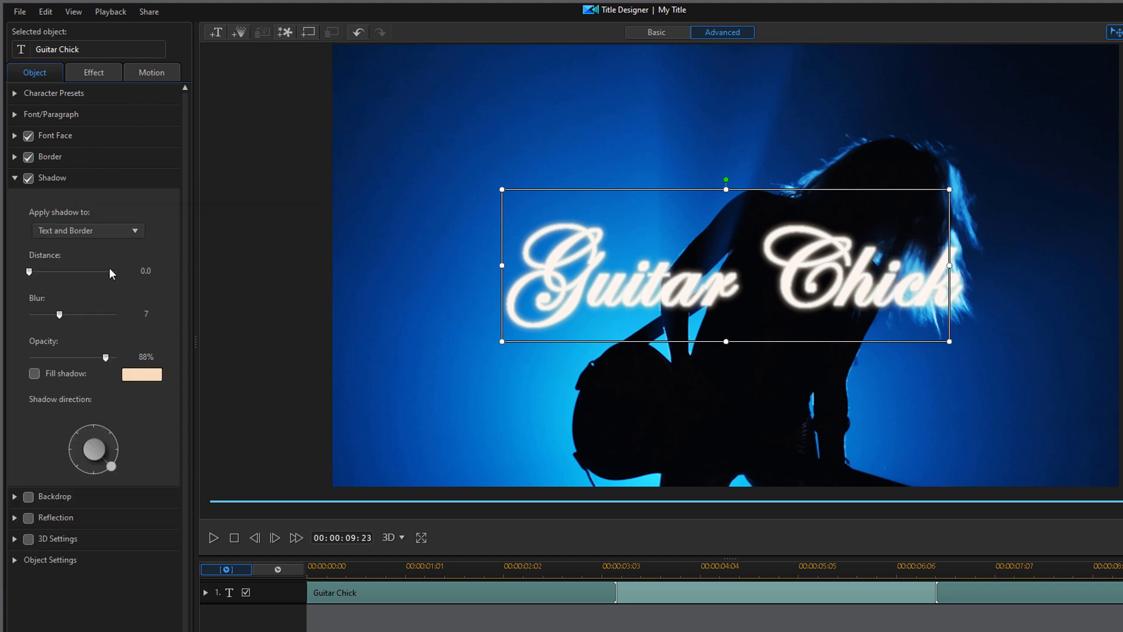
left_click(136, 231)
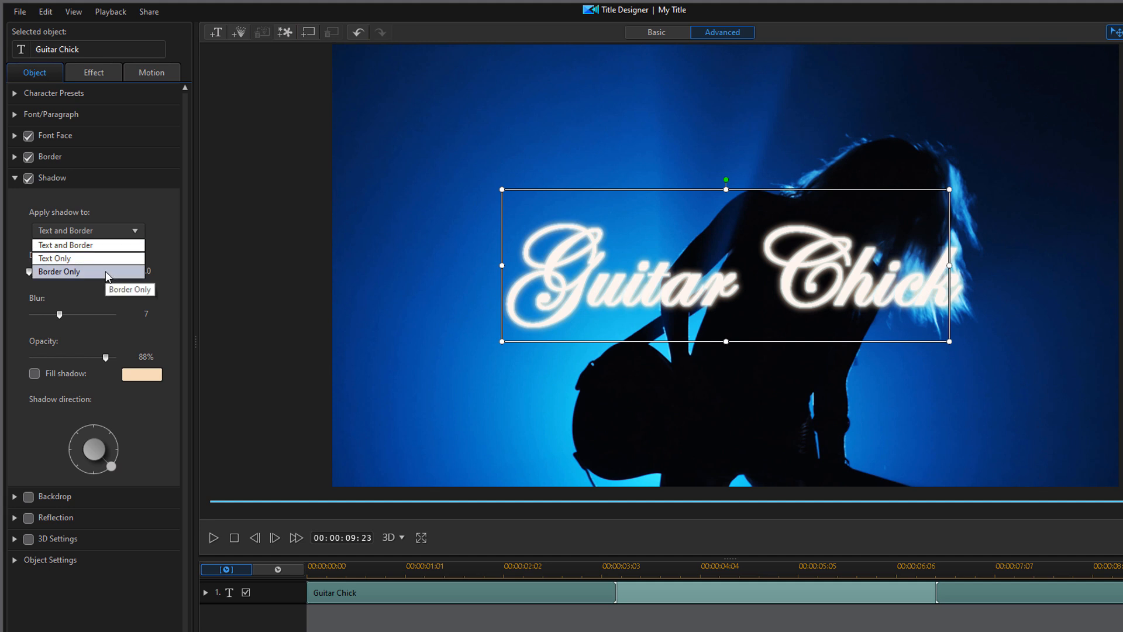
left_click(154, 218)
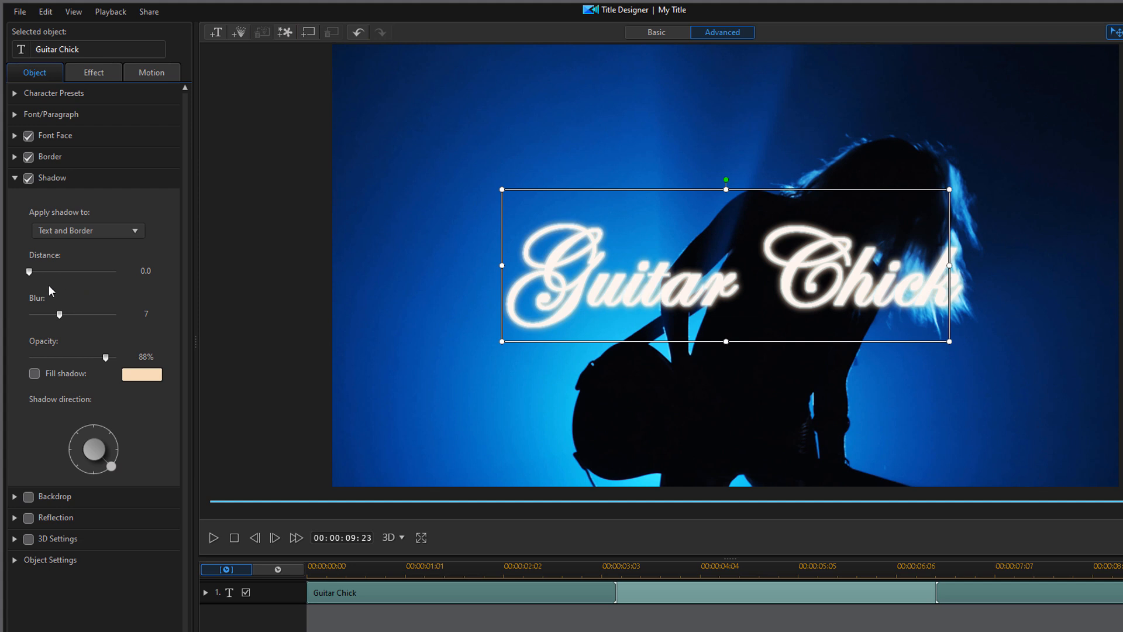
left_click_drag(29, 276, 5, 282)
left_click_drag(62, 315, 134, 314)
left_click(135, 312)
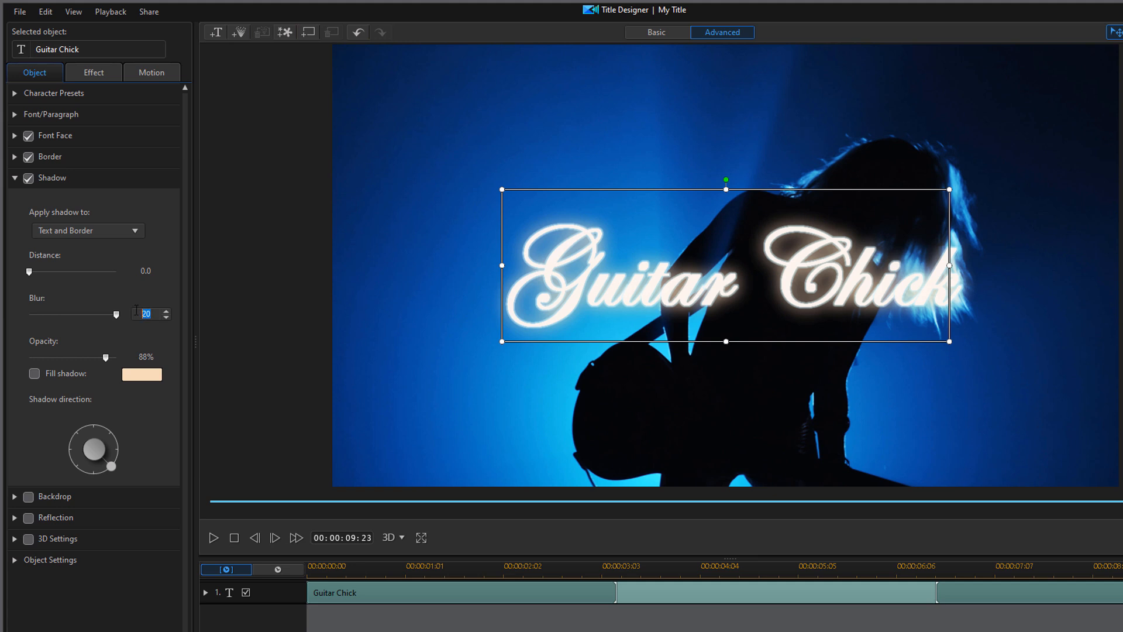
type("7")
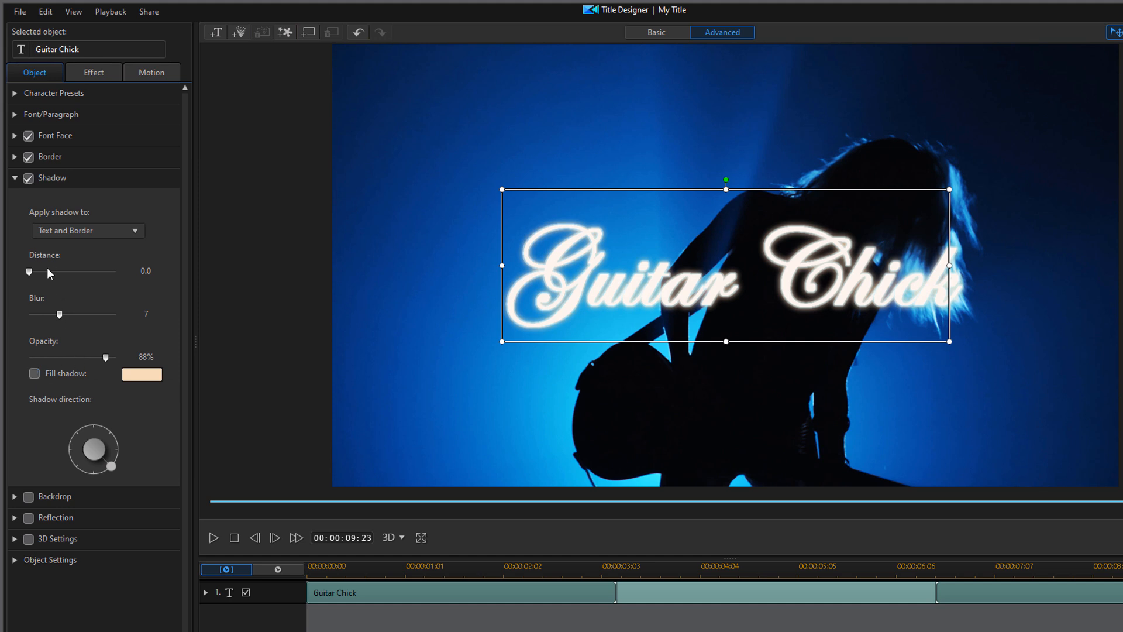
Try a shadow distance of 47.7 with the shadow fill enabled on the title, and undo both changes.
left_click_drag(30, 271, 71, 294)
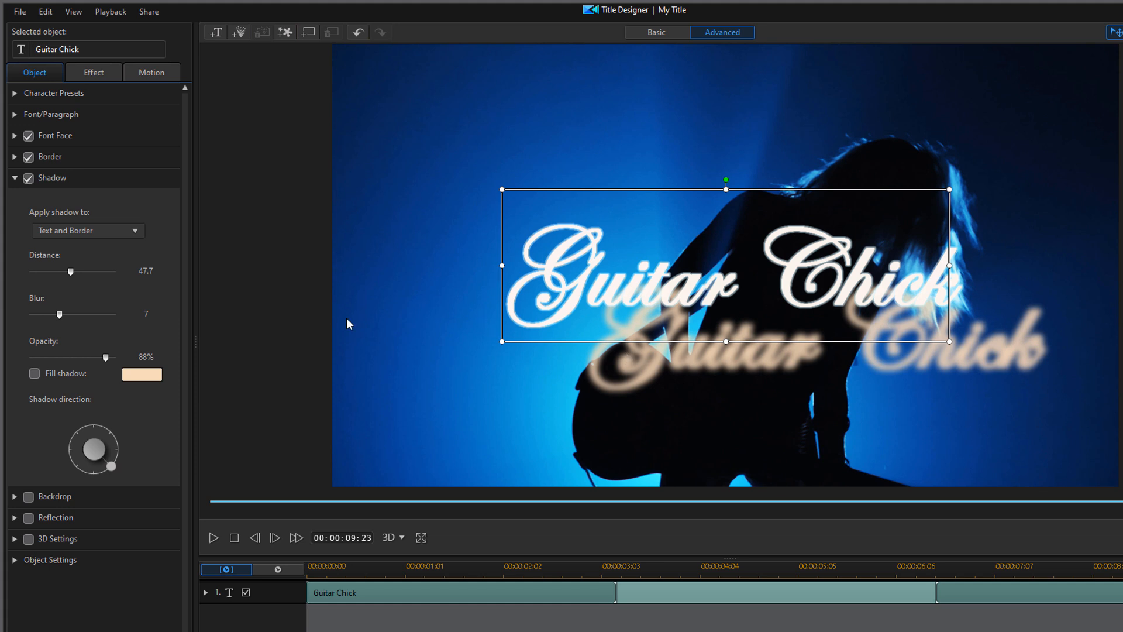
left_click(34, 375)
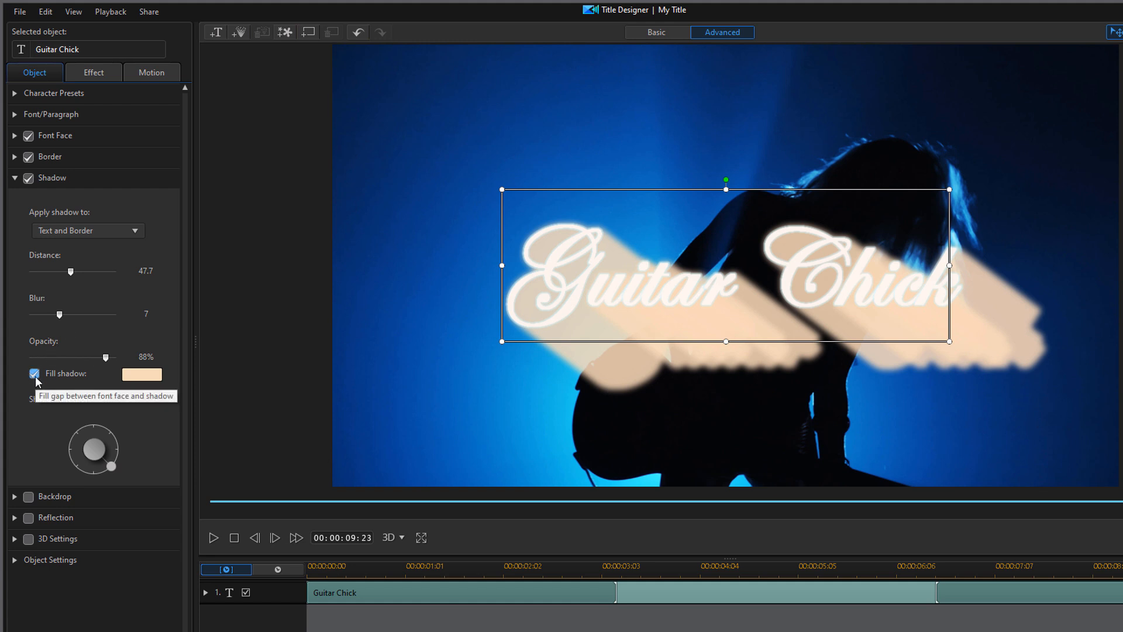
left_click(355, 36)
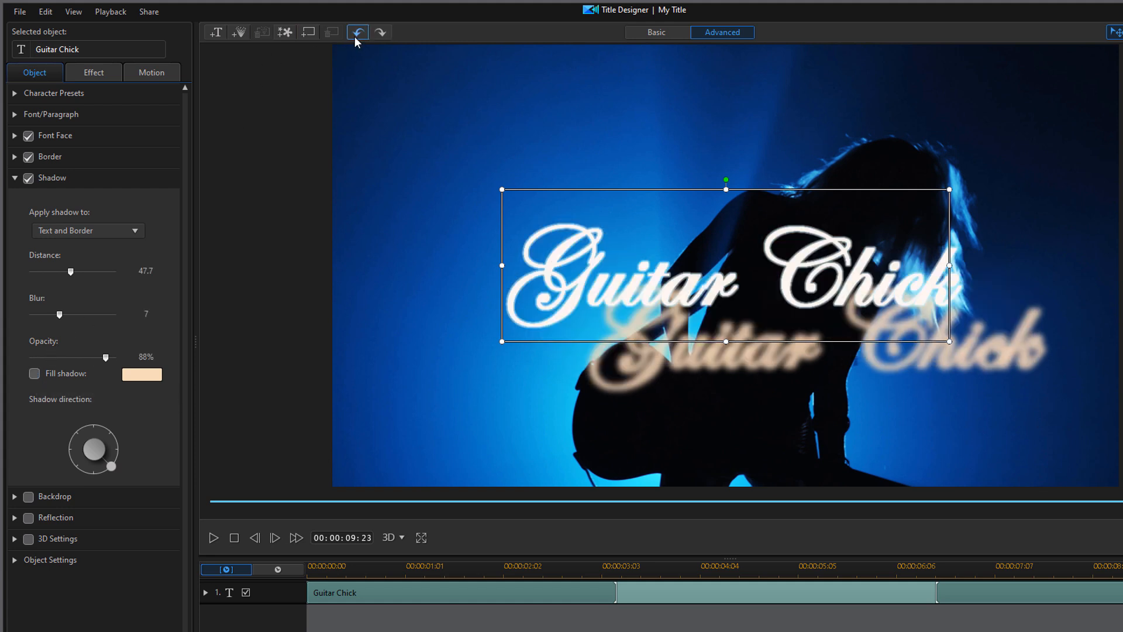
left_click(355, 36)
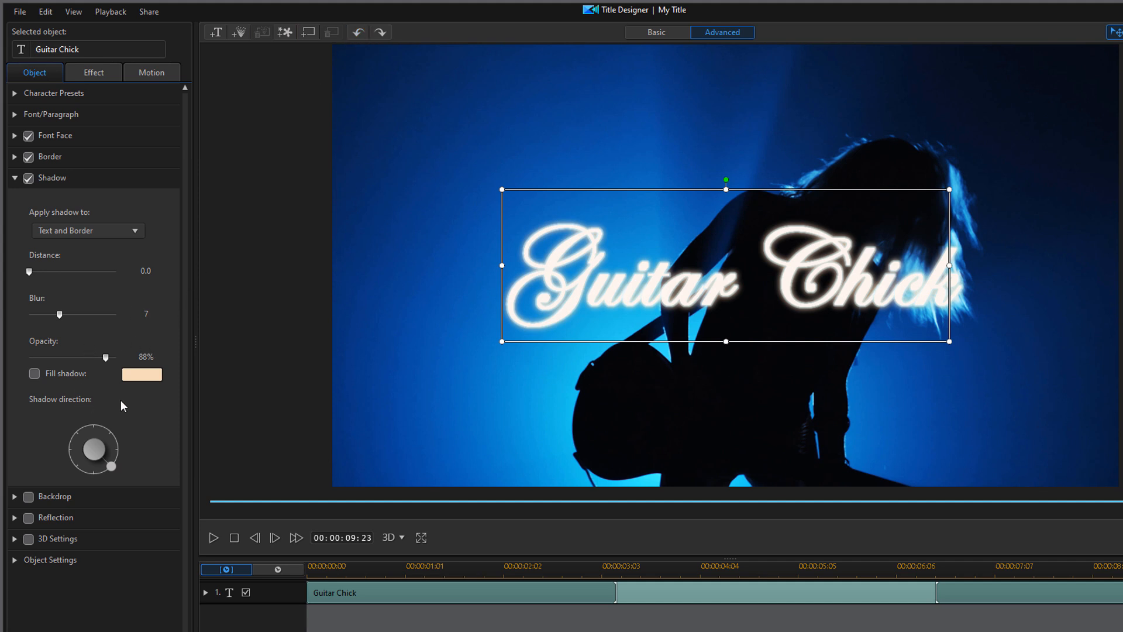
Set the title's shadow colour to red 210, green 247, blue 255.
left_click(147, 377)
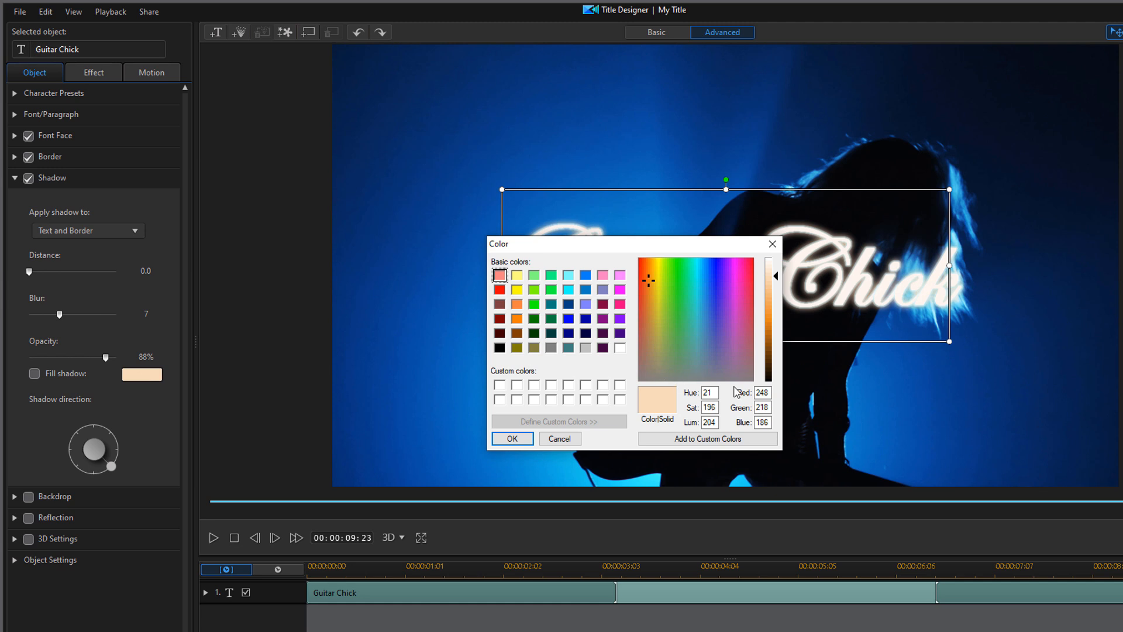
left_click(770, 393)
double_click(770, 393)
type("210")
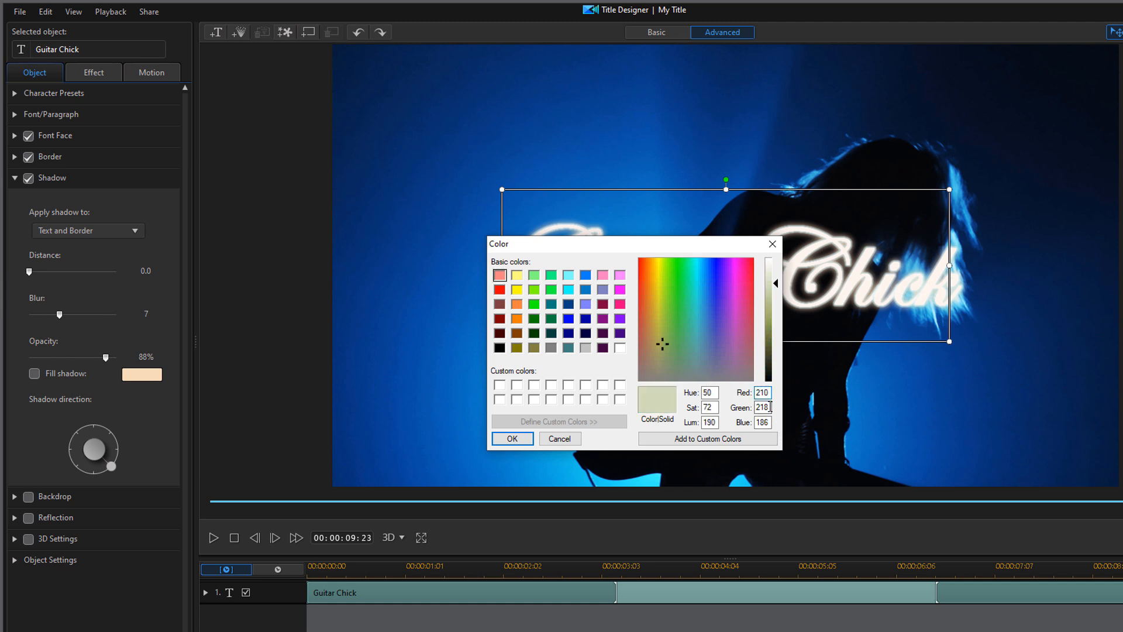
key("Tab")
type("247")
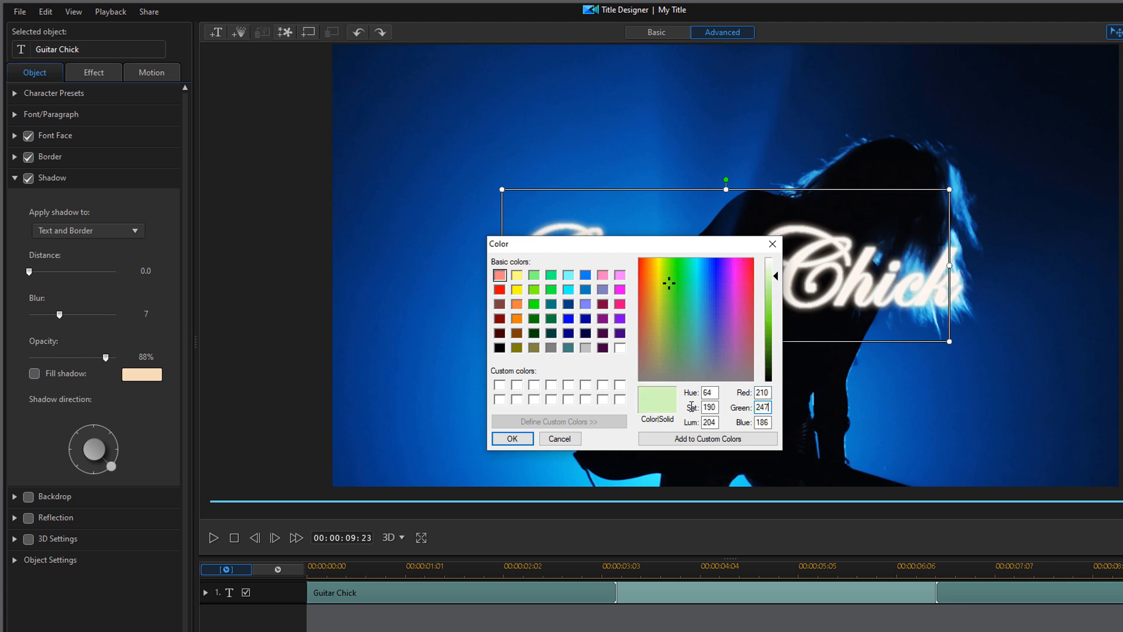
double_click(770, 420)
type("255")
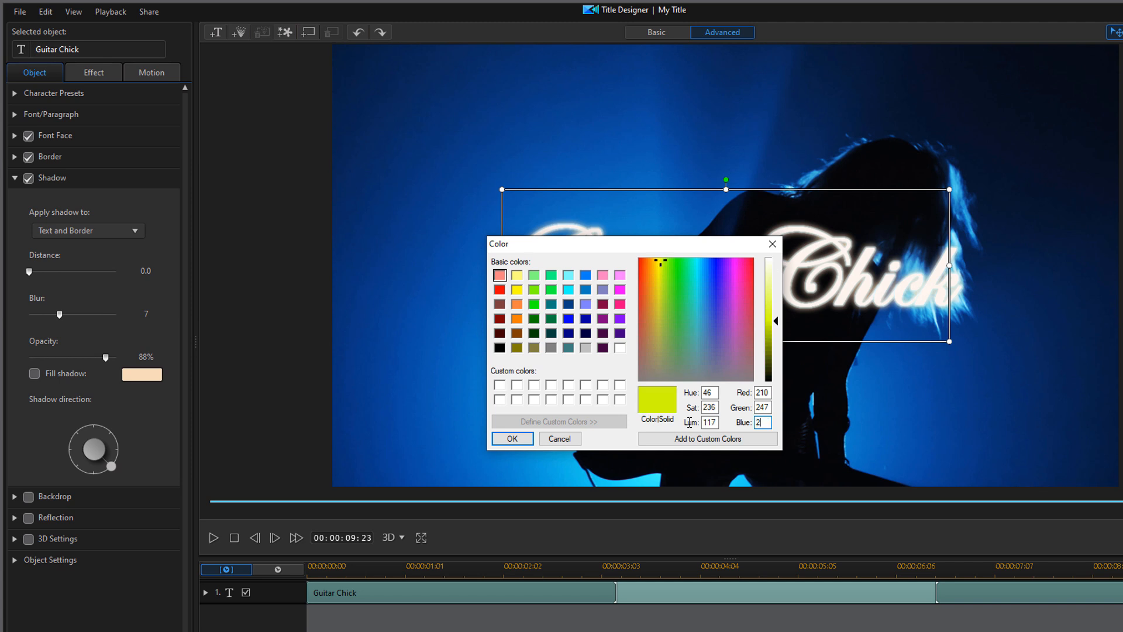
left_click(514, 439)
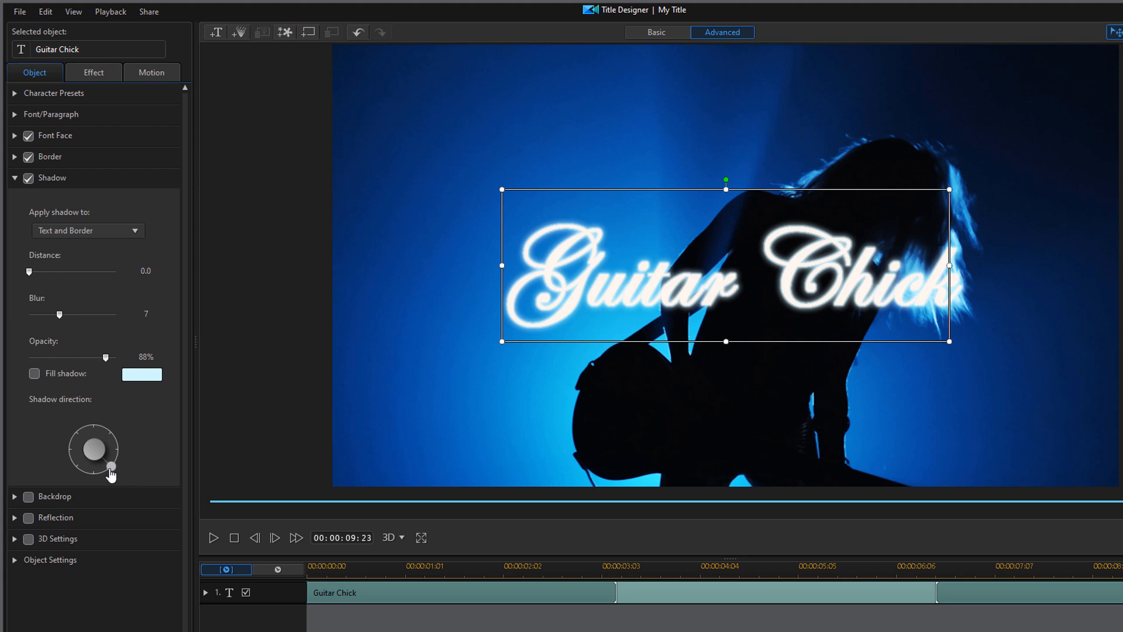
left_click(13, 180)
Enable a backdrop fitted to the title and try the Ellipse, Rectangle and Rounded Rectangle shapes, ending on Ellipse.
left_click(14, 199)
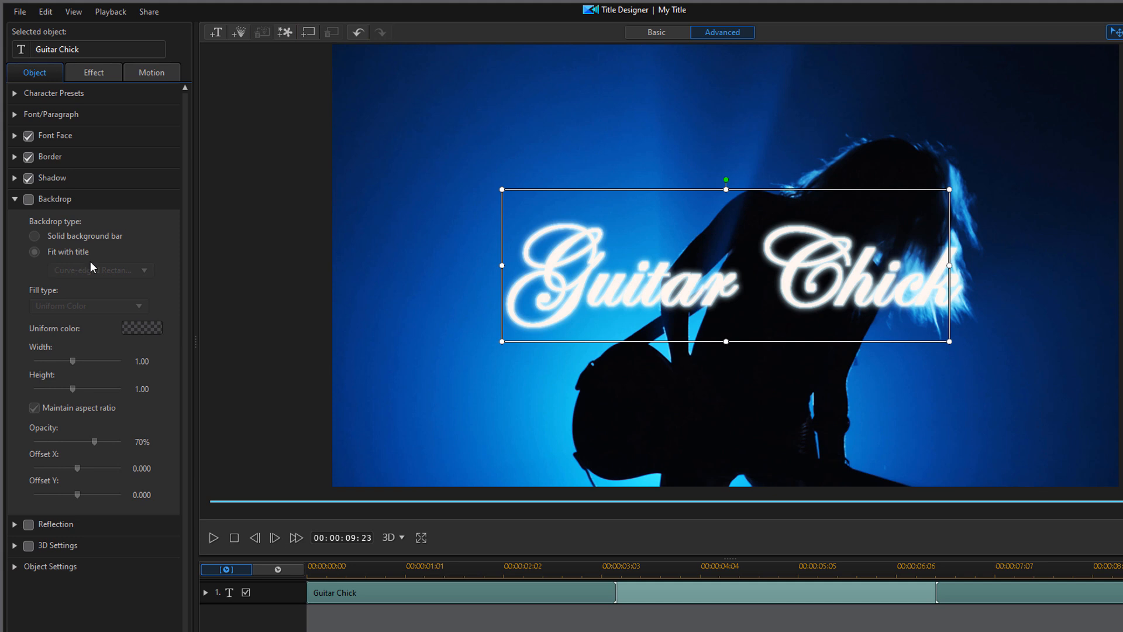
left_click(28, 200)
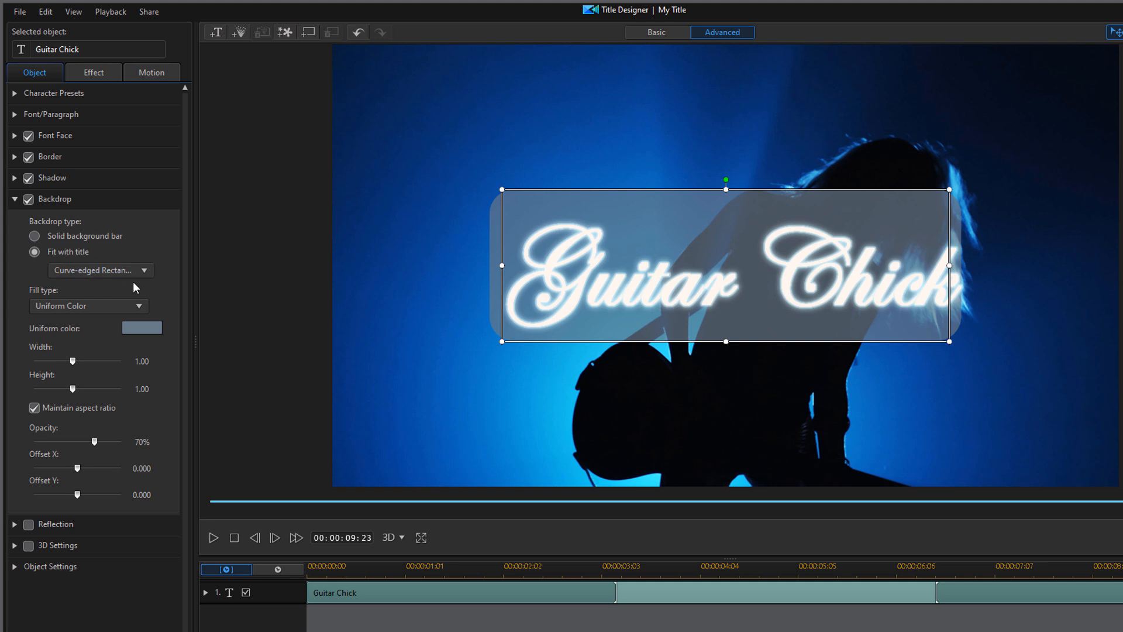
left_click(146, 273)
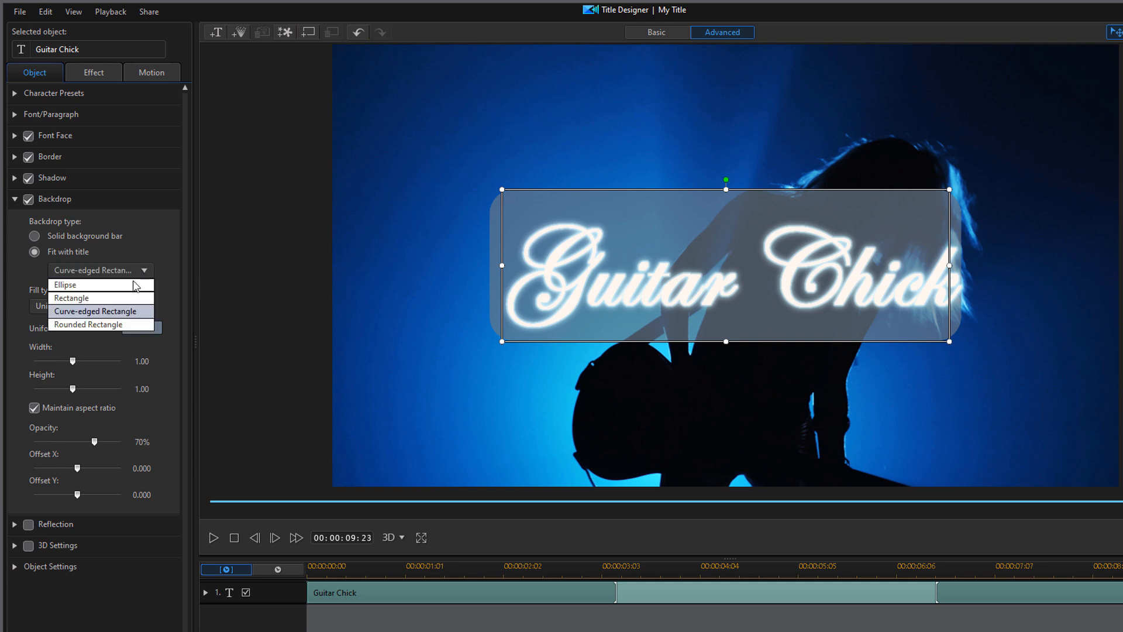
left_click(118, 287)
left_click(141, 271)
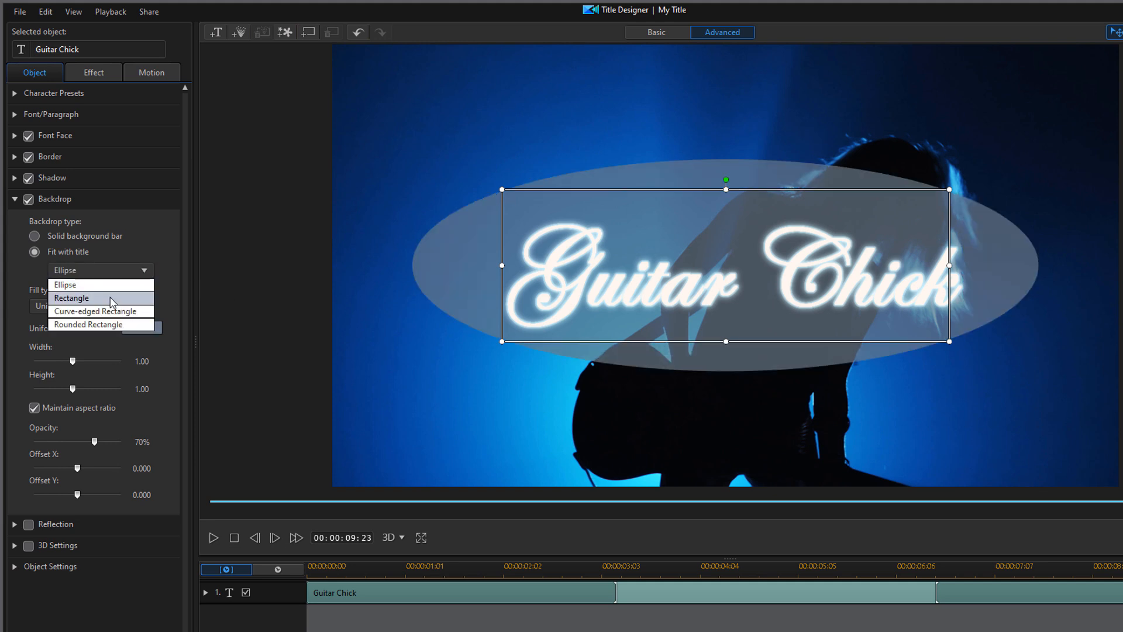
left_click(110, 296)
left_click(145, 272)
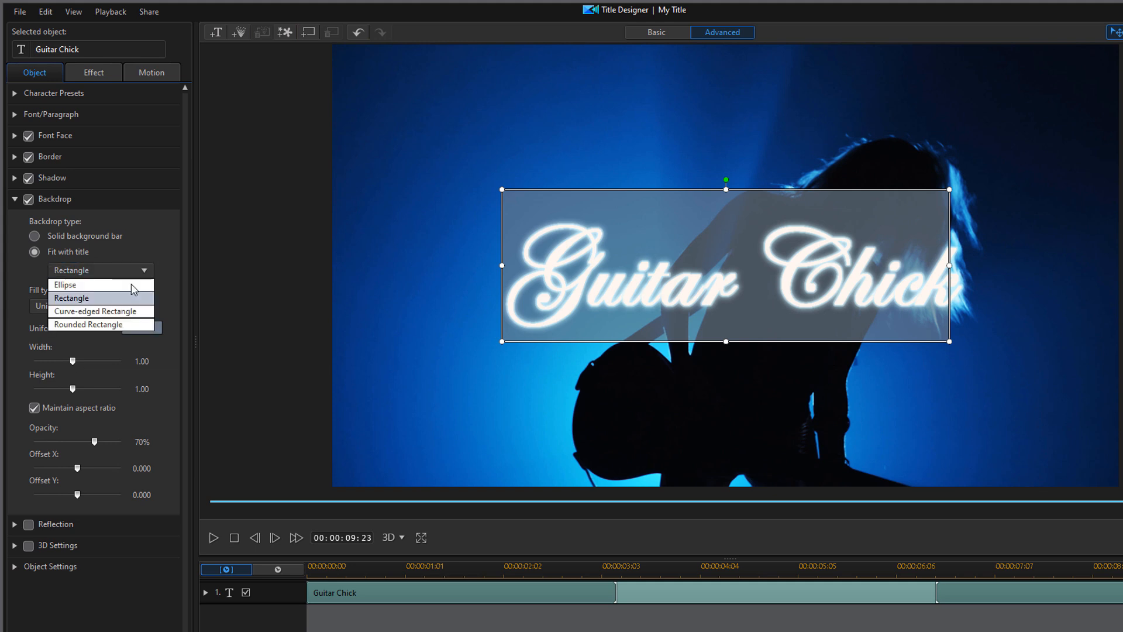
left_click(112, 325)
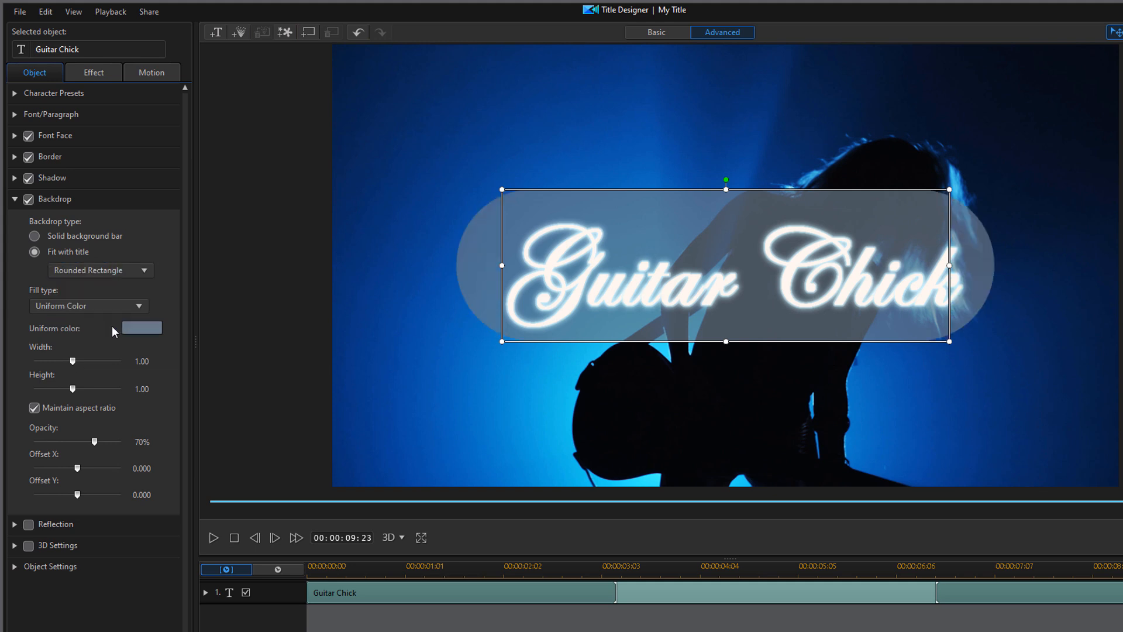
left_click(146, 271)
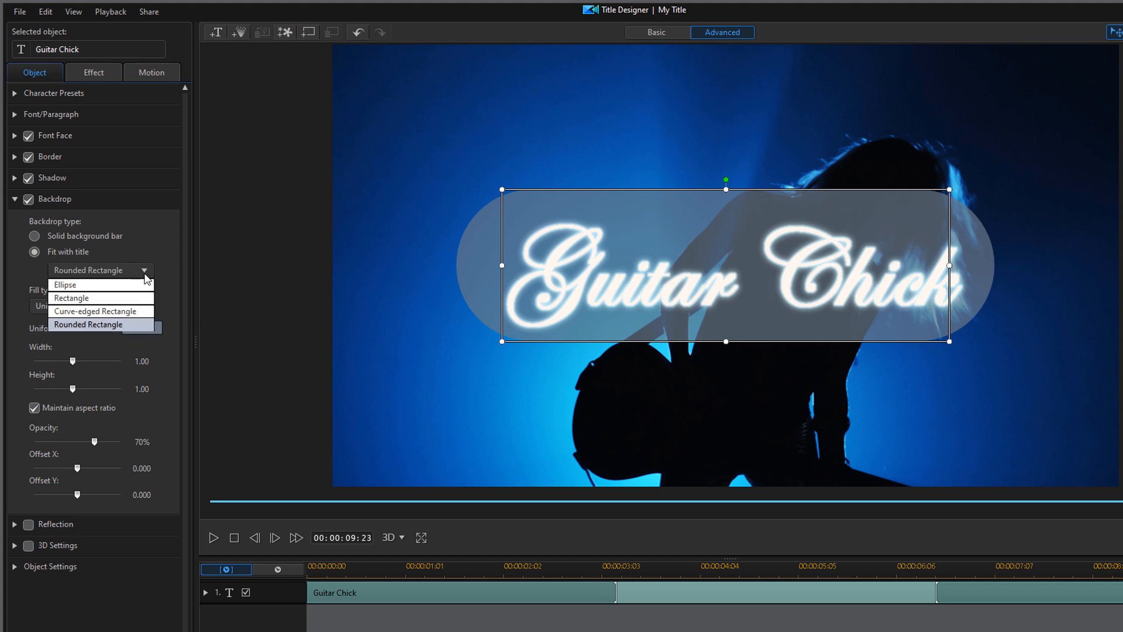
left_click(70, 283)
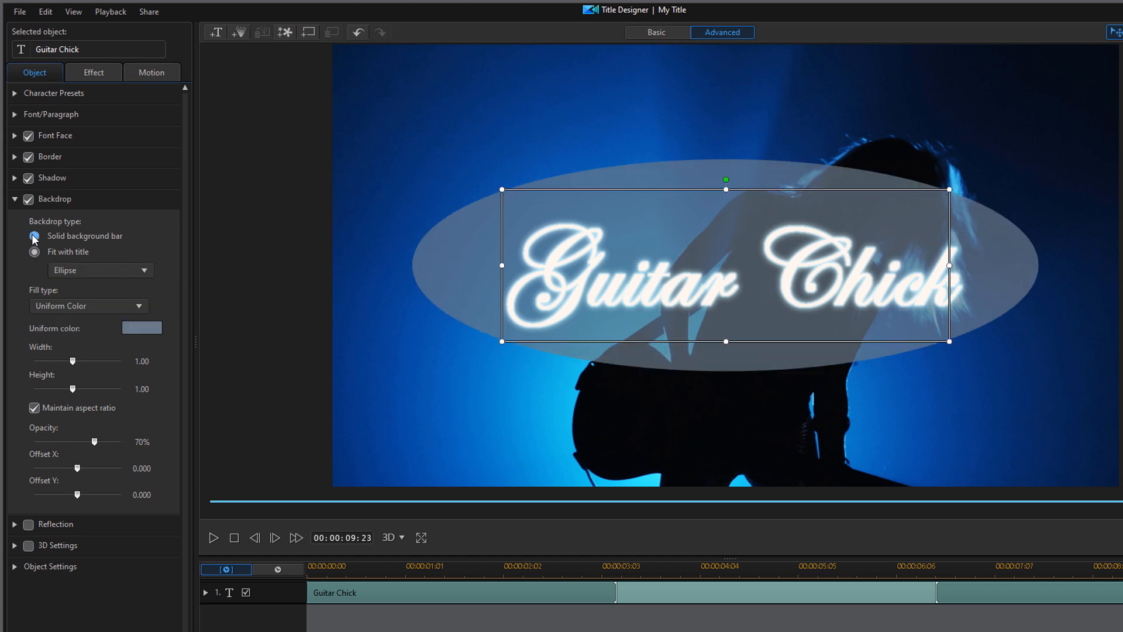
Make the backdrop a solid background bar and fill it with the image Horizontal Pattern Green Floor 02.tif.
left_click(34, 237)
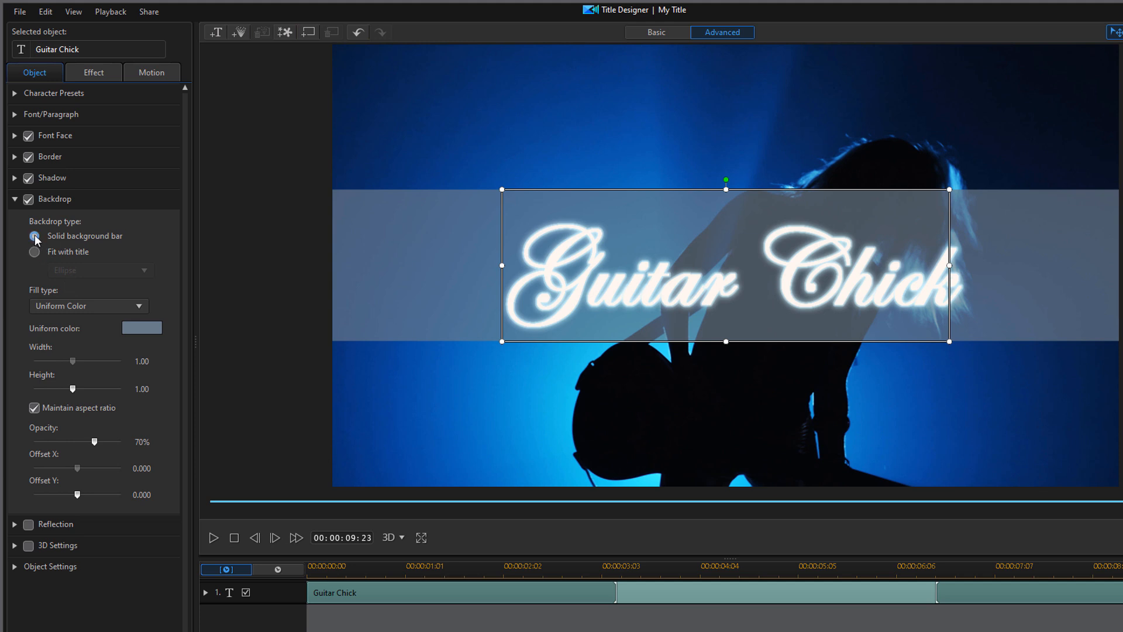
left_click(139, 307)
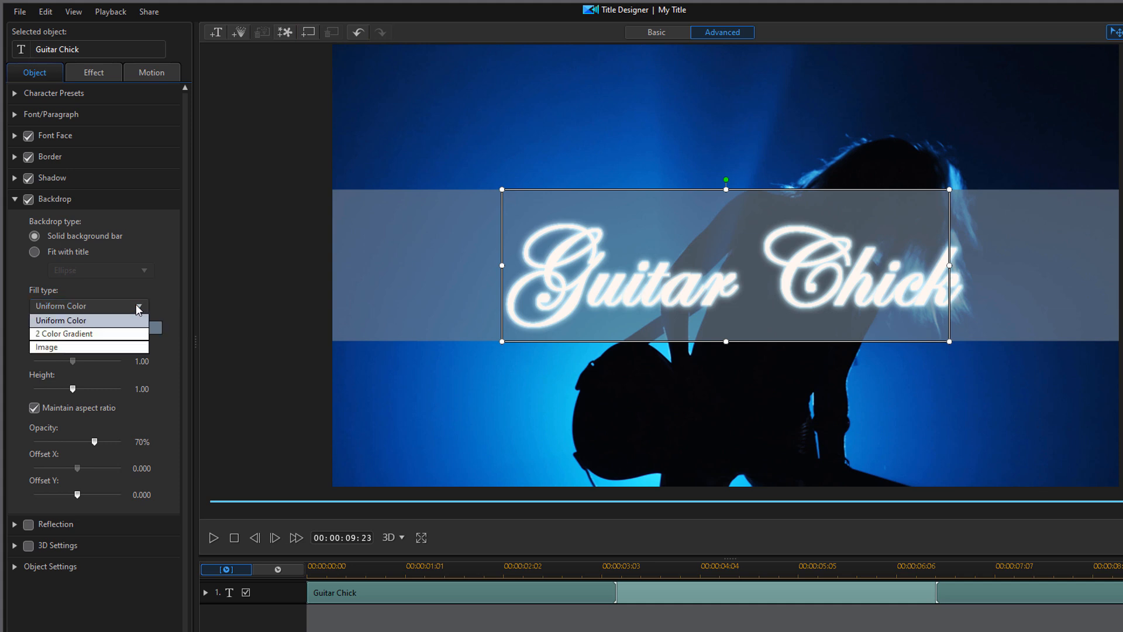
left_click(90, 347)
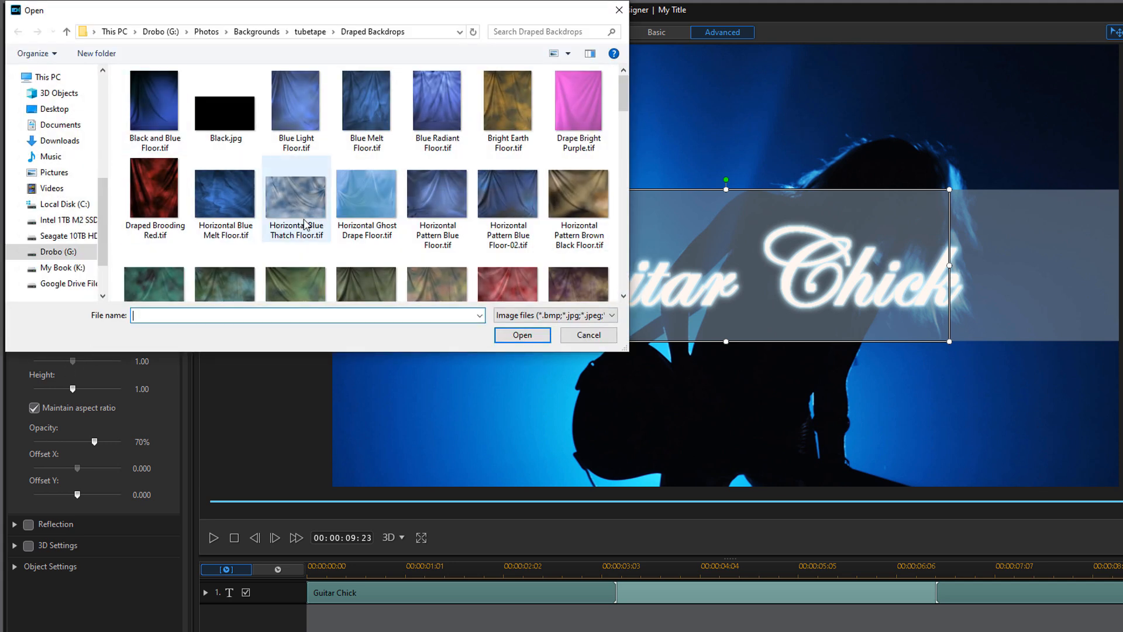
left_click(303, 293)
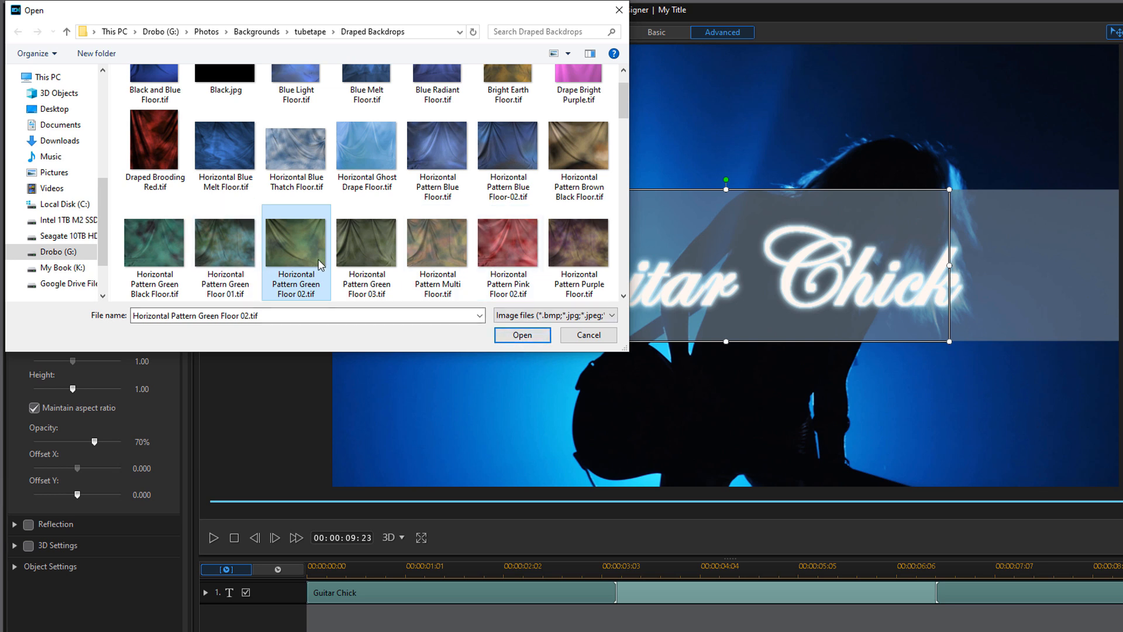
left_click(517, 339)
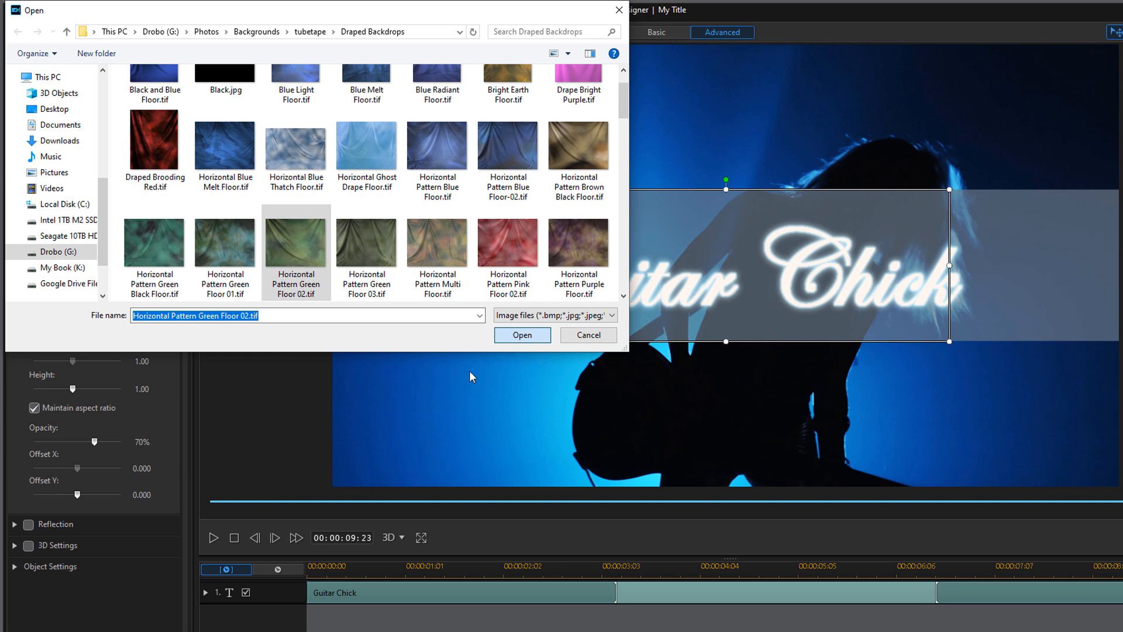
left_click(522, 336)
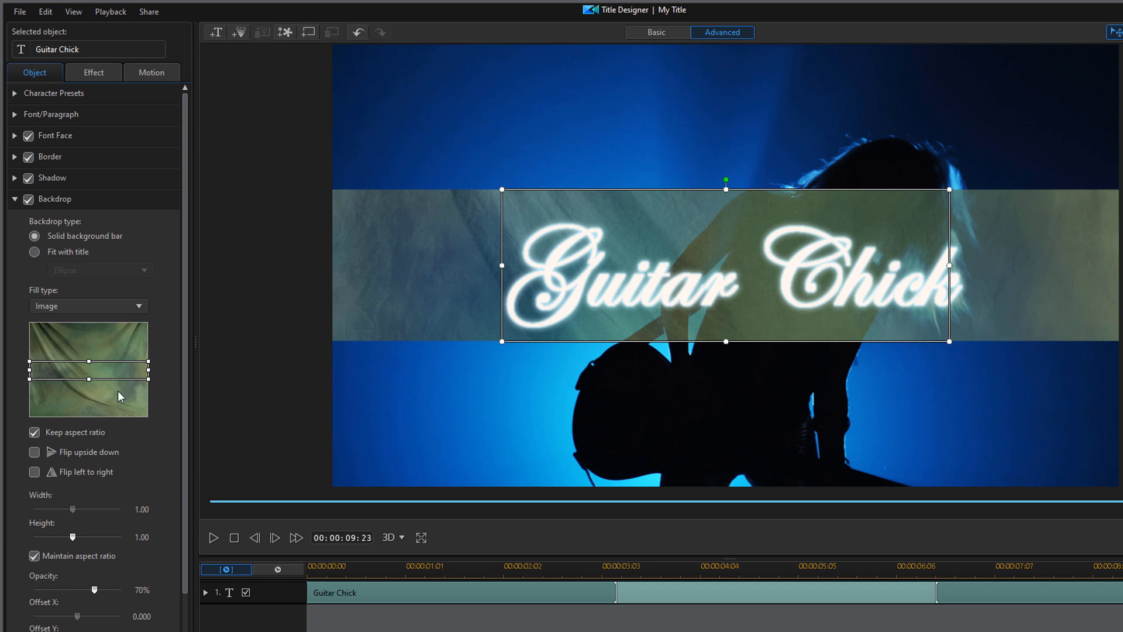
Move the backdrop image's crop area to its top edge, resize it freely with Keep aspect ratio off, and re-enable that option.
scroll(155, 408, "down", 1)
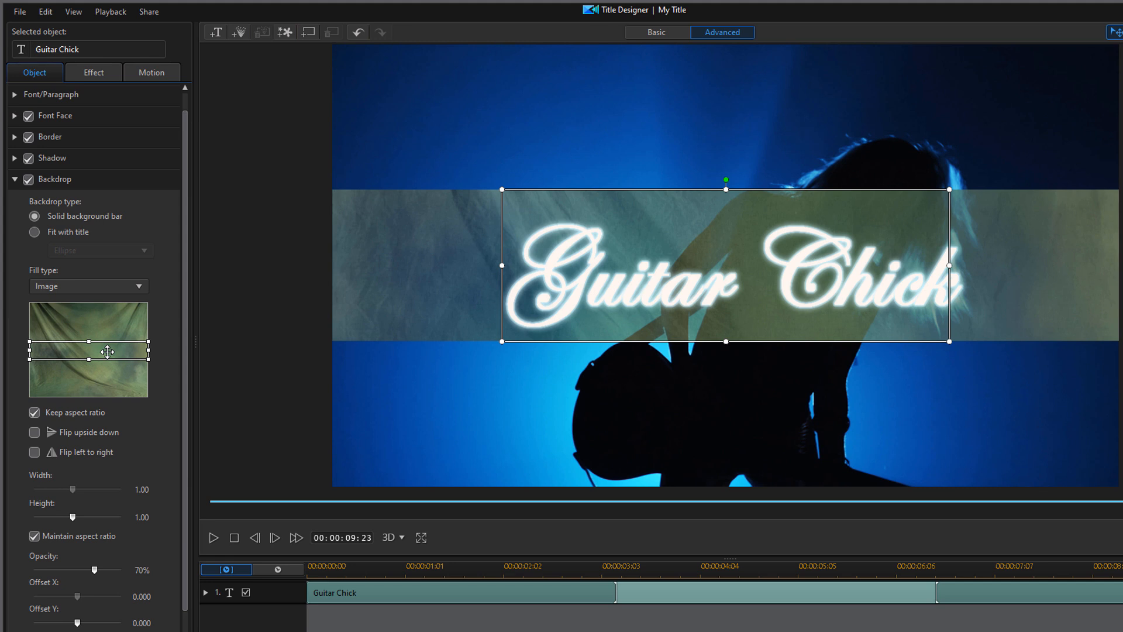
left_click_drag(107, 351, 107, 318)
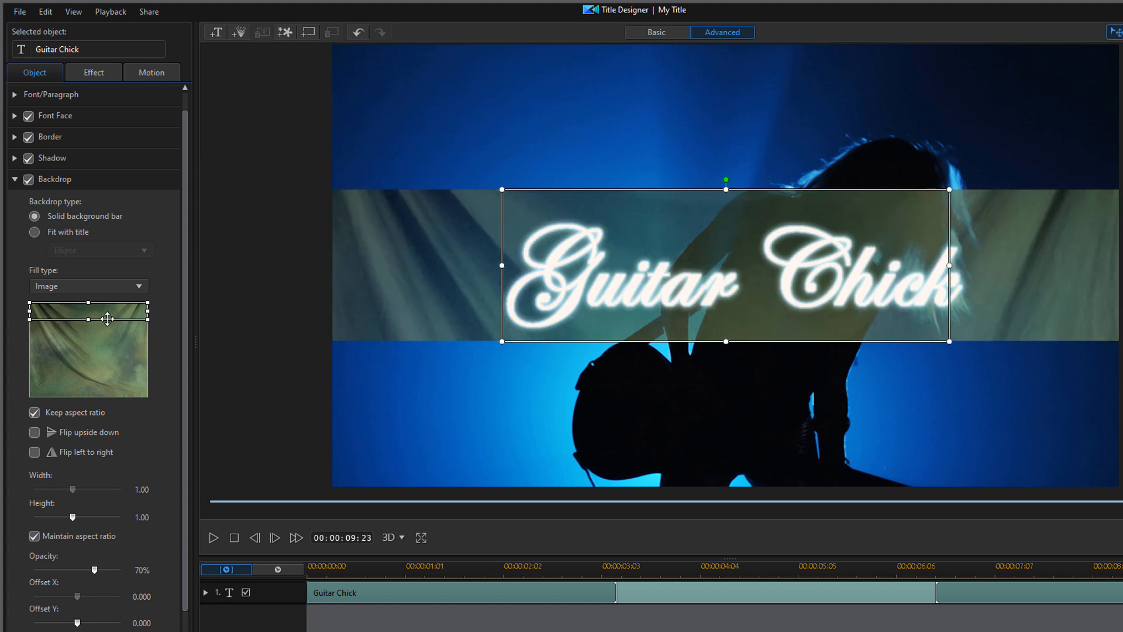
left_click(35, 413)
left_click_drag(28, 321, 91, 387)
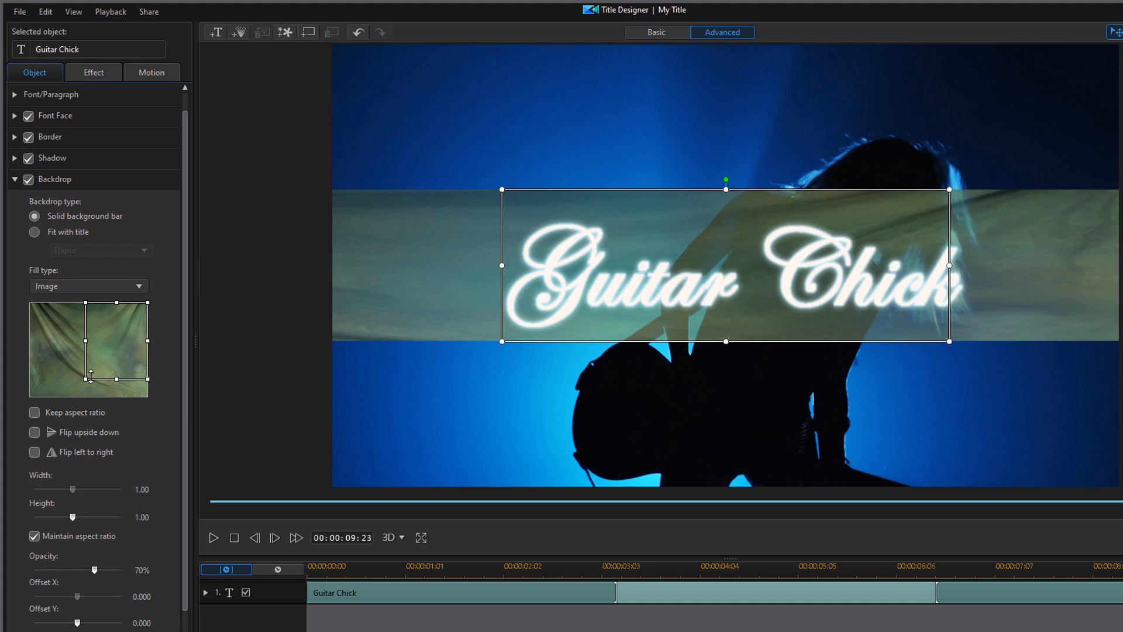
left_click_drag(88, 304, 130, 371)
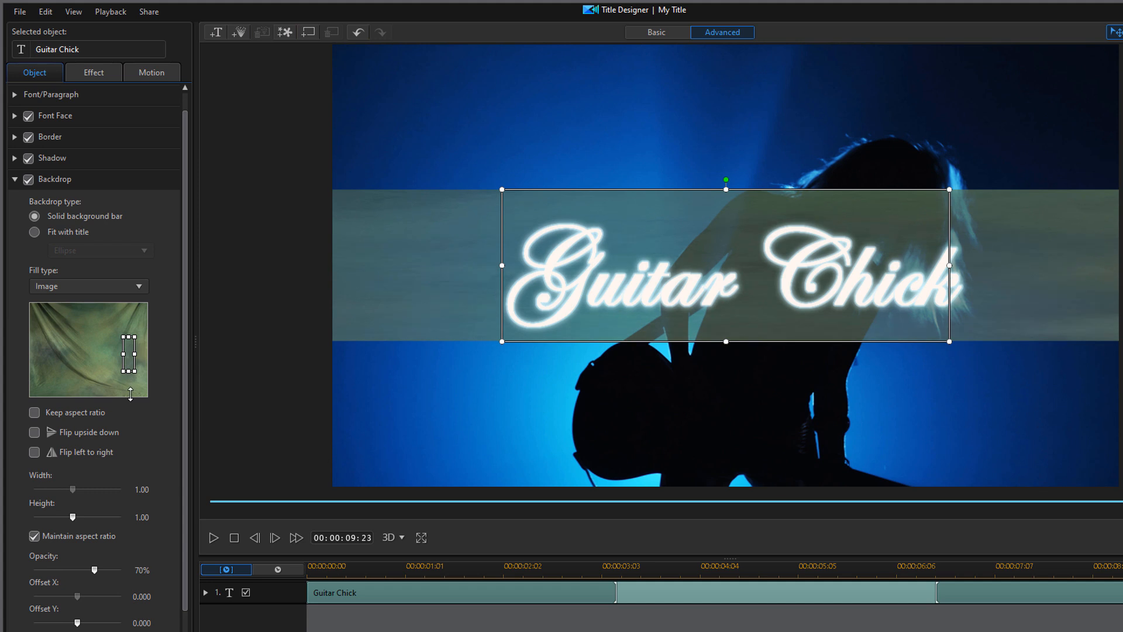
left_click_drag(125, 351, 24, 302)
left_click_drag(135, 379, 148, 327)
left_click(33, 413)
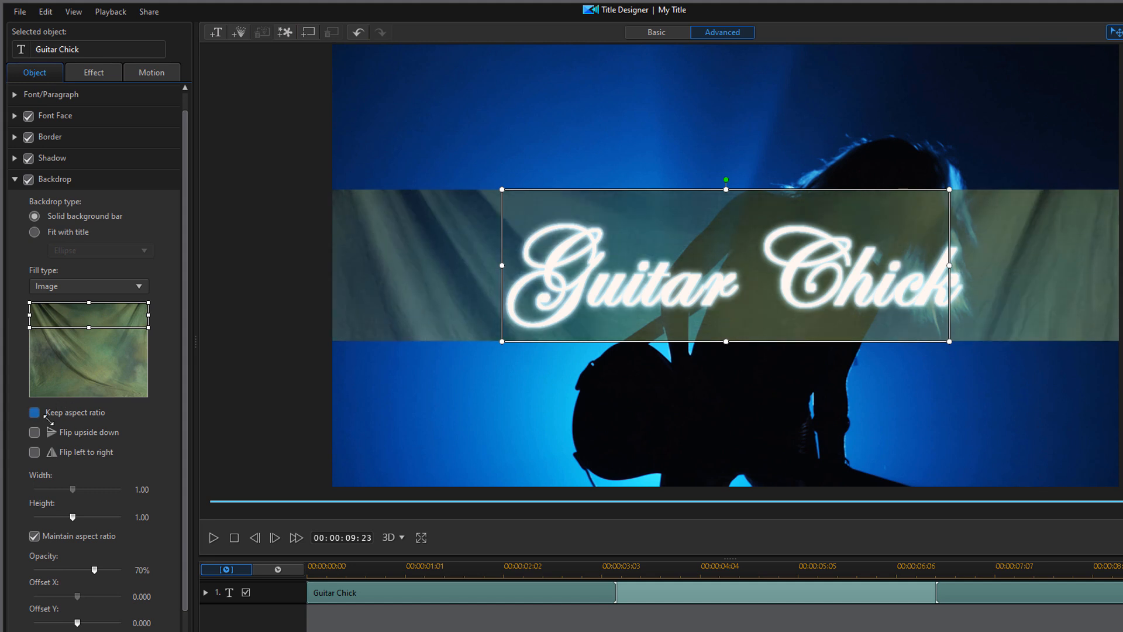
Try flipping the backdrop image upside down and left to right, leaving both flips turned off.
left_click(34, 433)
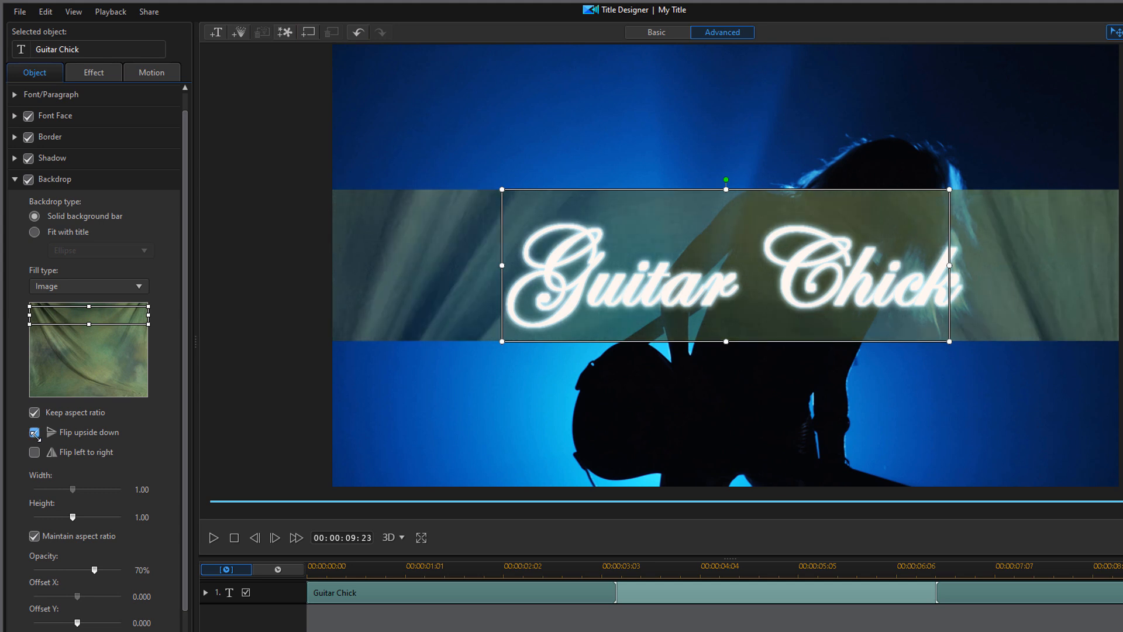
left_click(34, 433)
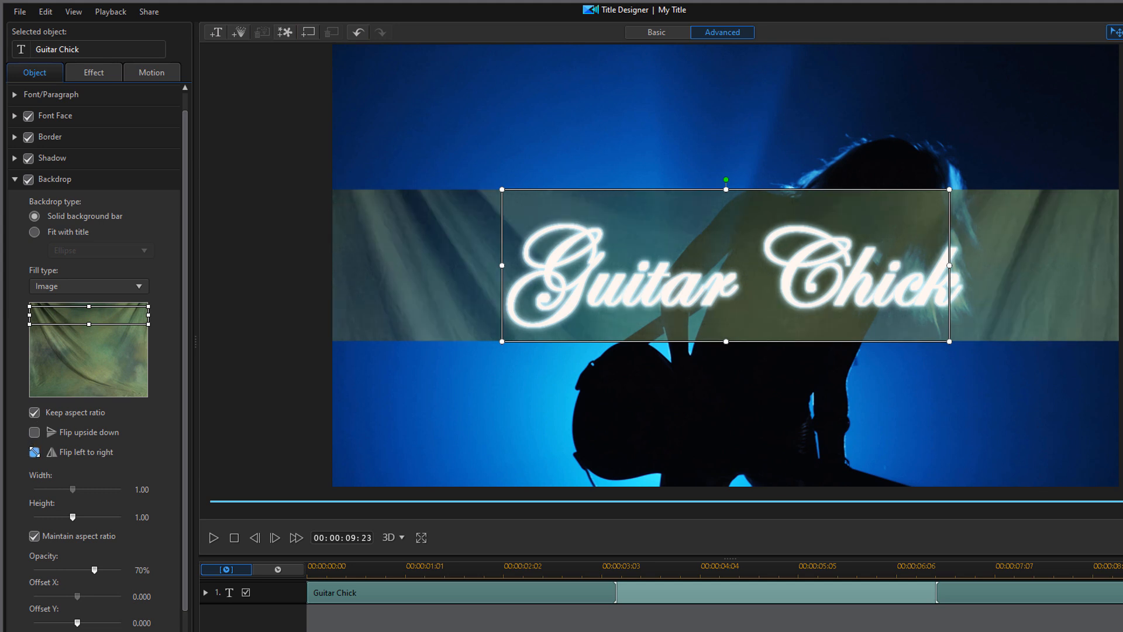
left_click(34, 452)
Try a different backdrop height, then set it back to 1.
scroll(81, 487, "down", 1)
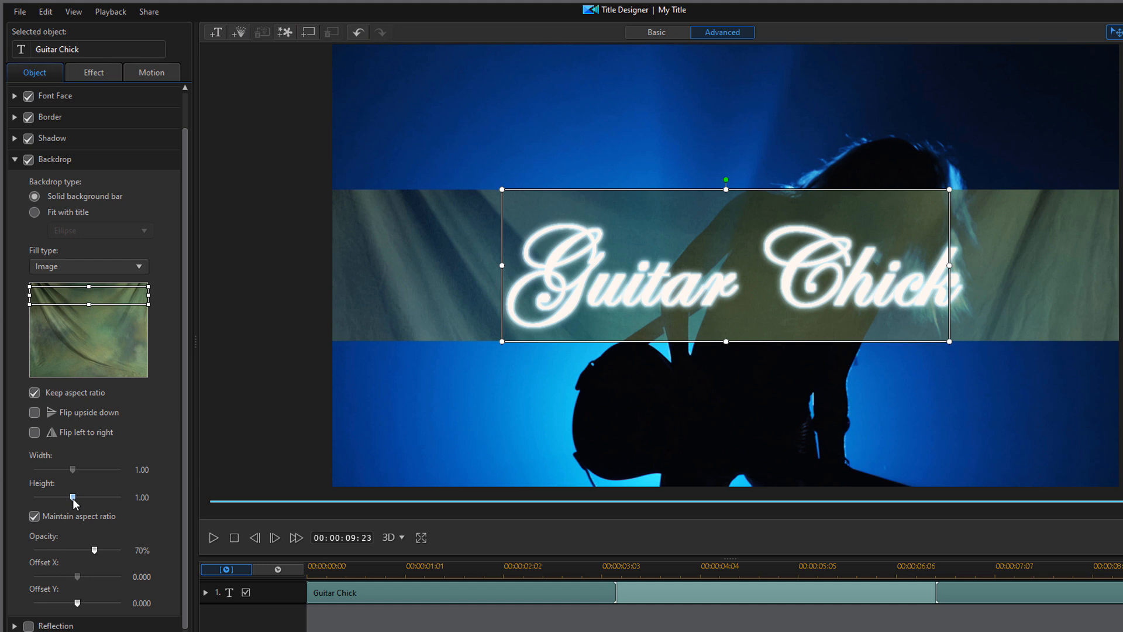
mouse_move(84, 499)
left_mouse_down()
mouse_move(103, 500)
mouse_move(72, 501)
left_mouse_up()
left_click(154, 498)
left_click_drag(154, 498, 125, 496)
type("1")
key("Return")
Try a width of 1.28 on a title-fitted backdrop without Maintain aspect ratio, then restore width 1, the aspect lock and the solid bar.
left_click(33, 517)
left_click_drag(64, 280, 64, 287)
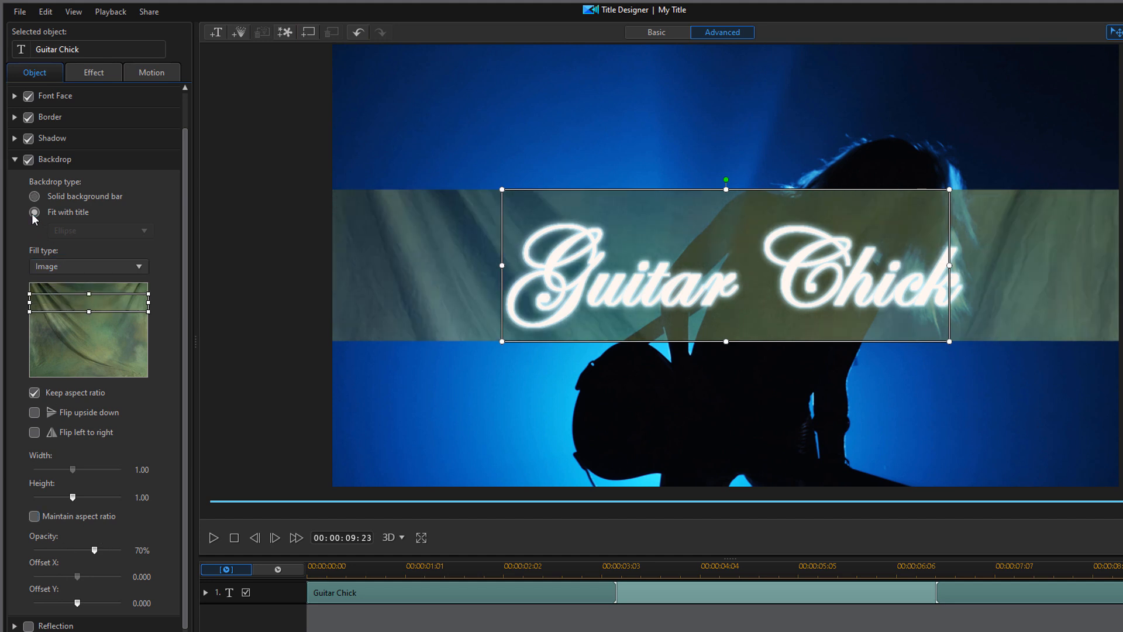
left_click(33, 212)
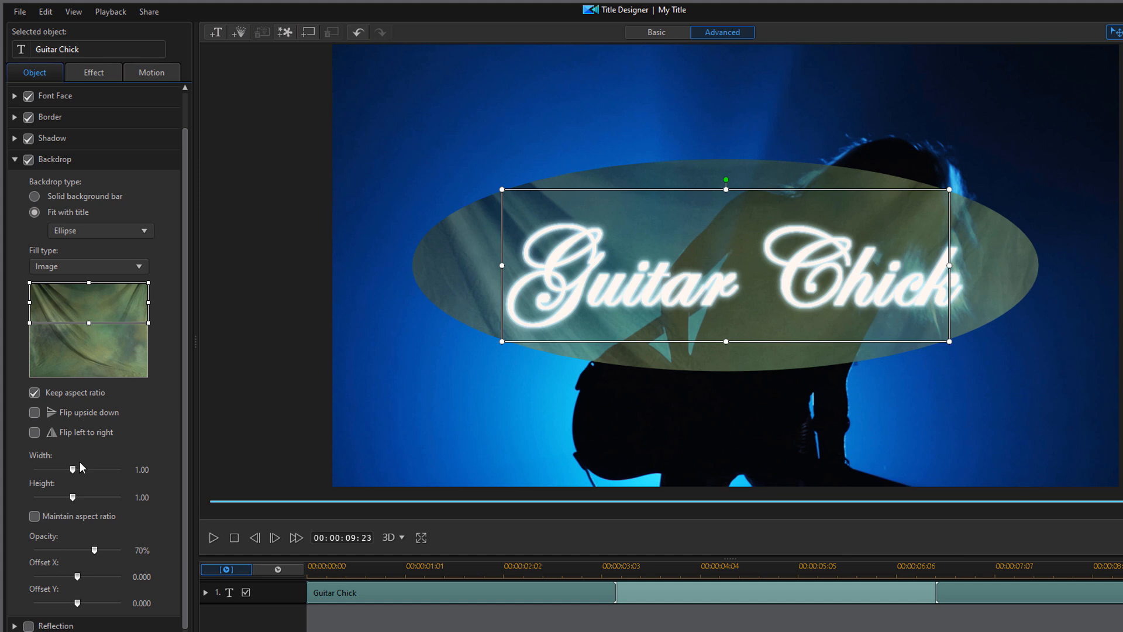
mouse_move(74, 469)
left_mouse_down()
mouse_move(93, 469)
mouse_move(72, 471)
left_mouse_up()
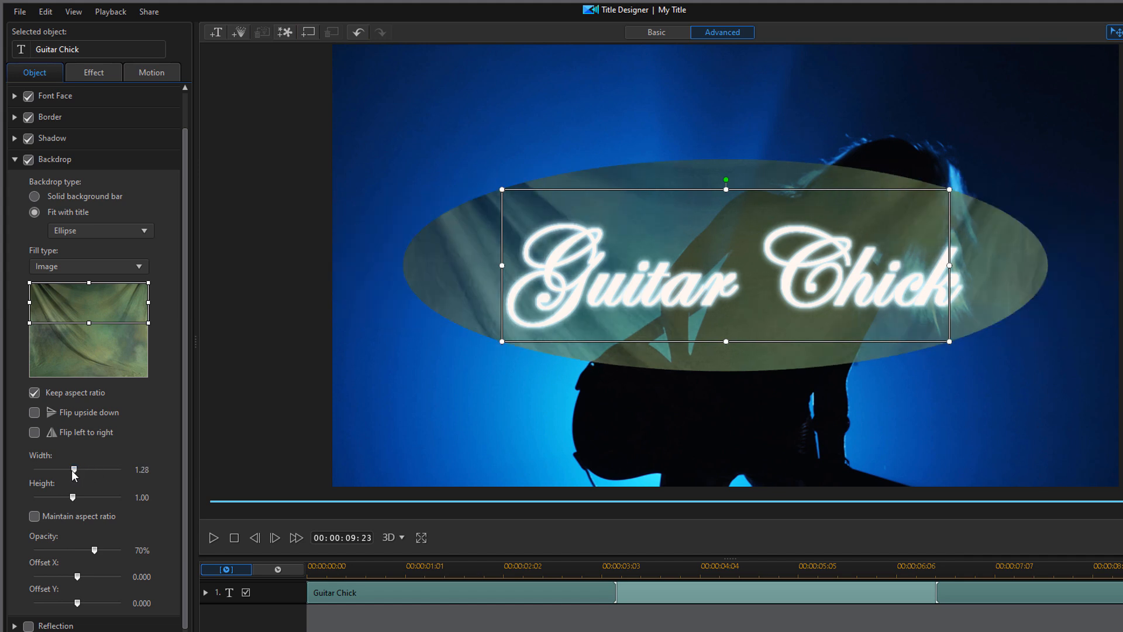
left_click(141, 470)
type("1")
key("Return")
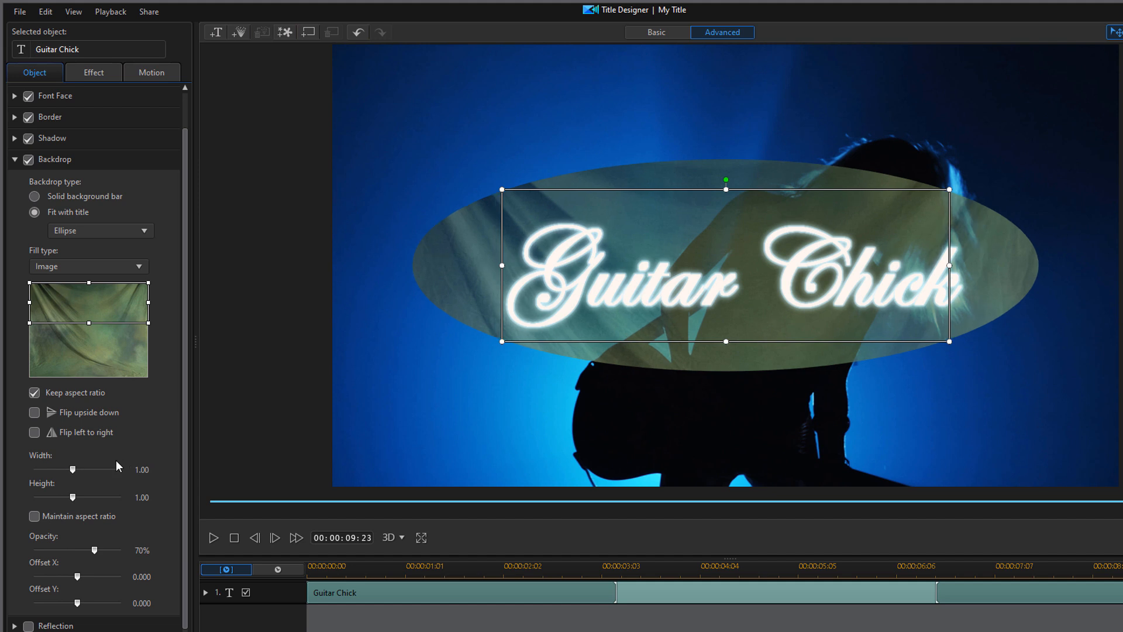
left_click(35, 198)
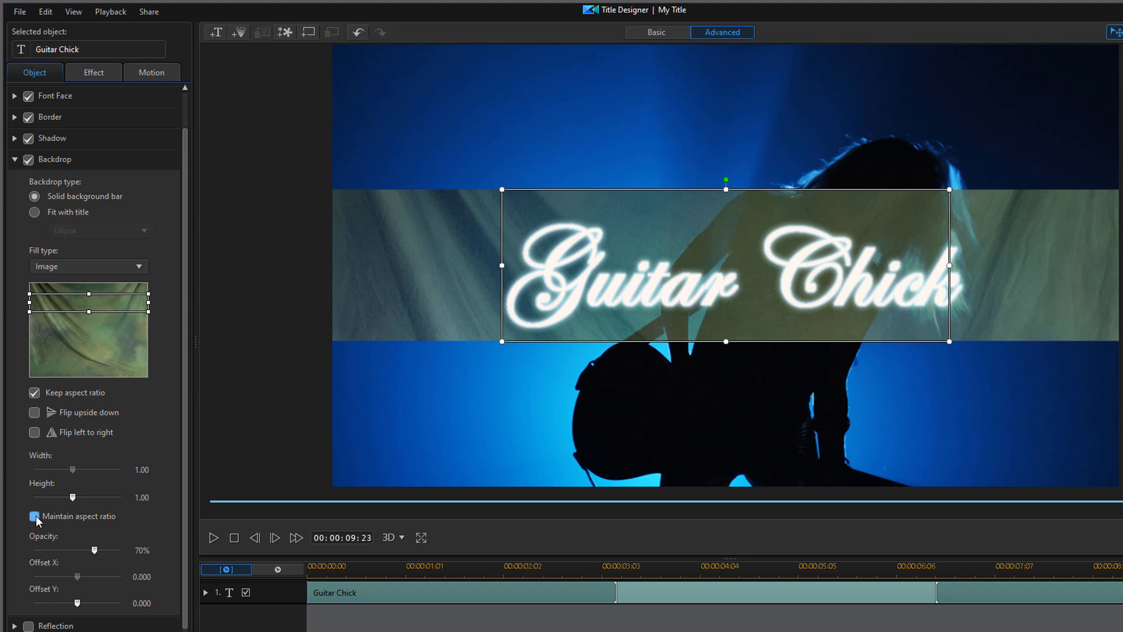
left_click(107, 523)
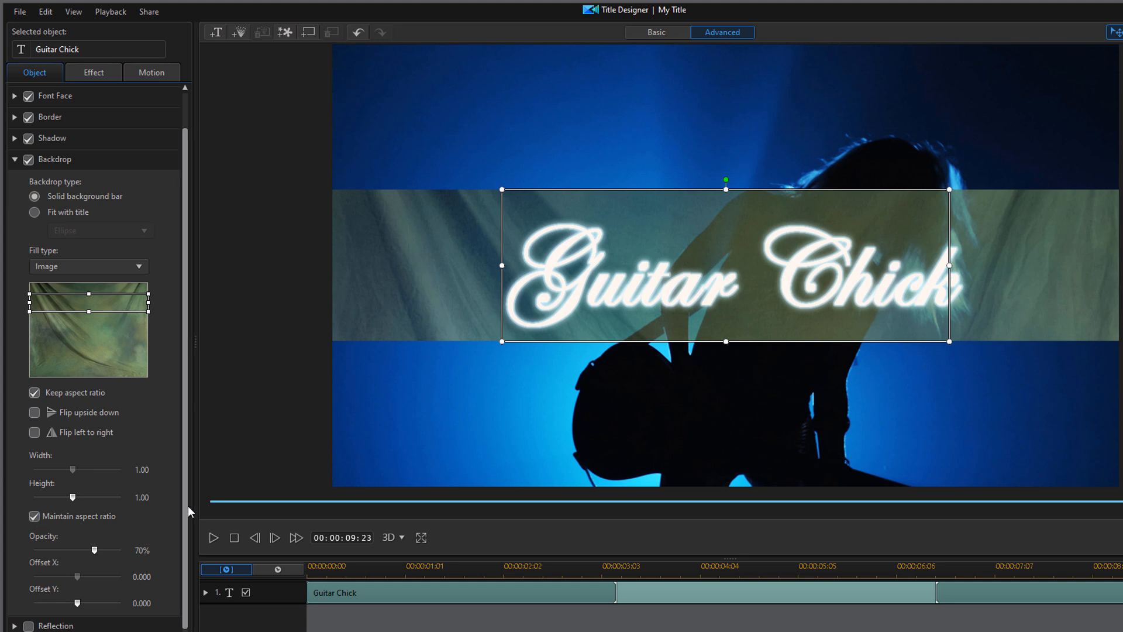
Try the backdrop at 100% opacity, then set its opacity back to 70%.
scroll(185, 527, "down", 1)
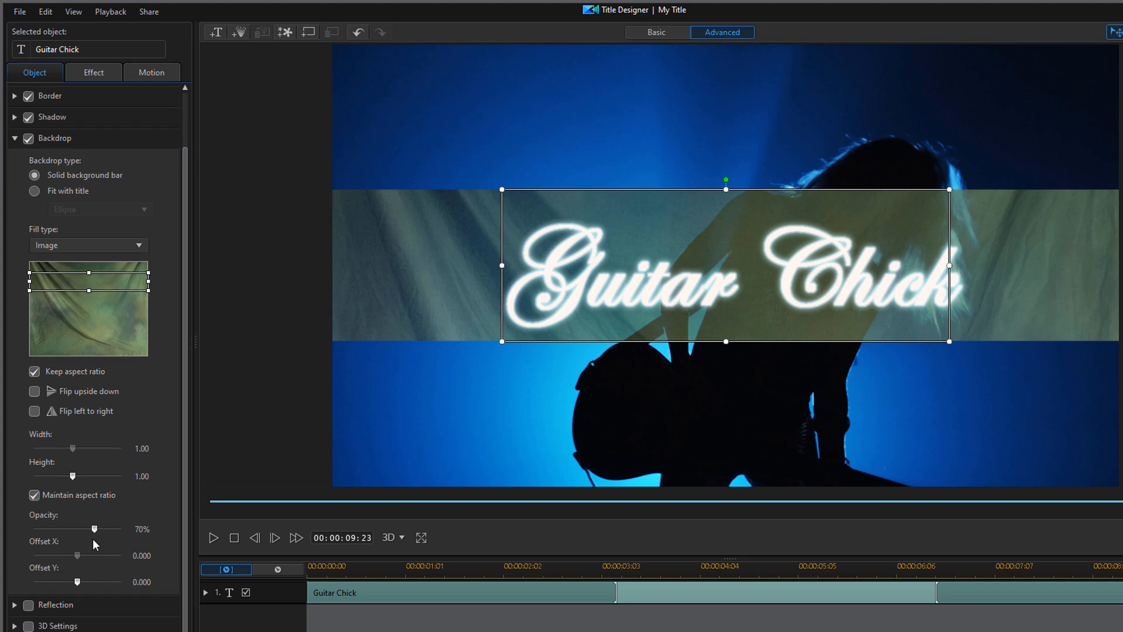
left_click_drag(94, 529, 138, 531)
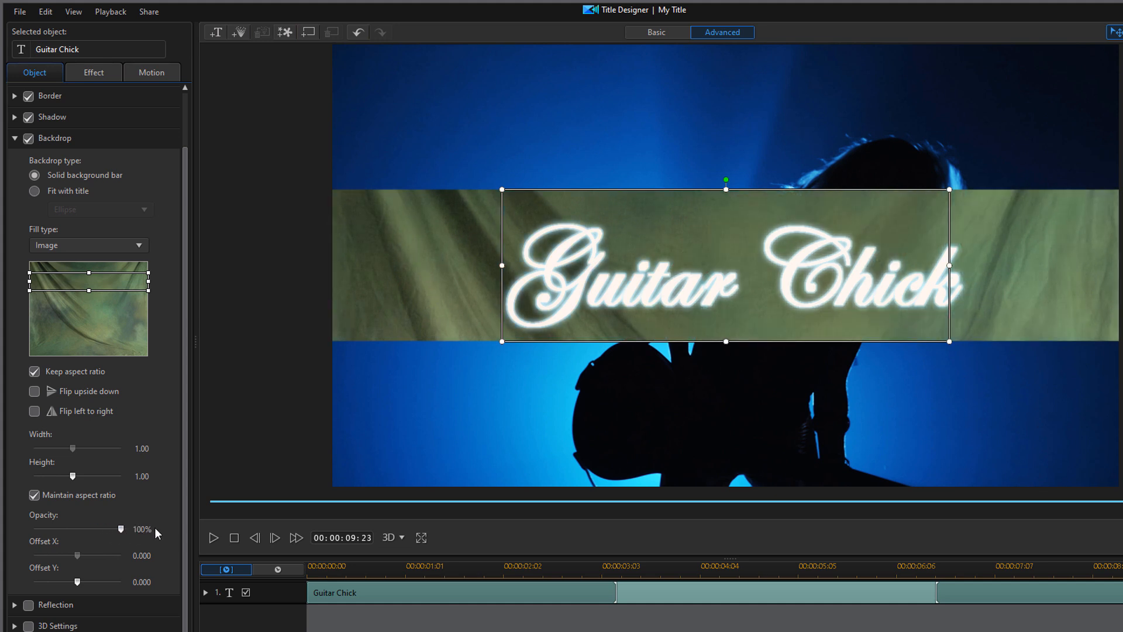
double_click(151, 529)
type("70")
key("Return")
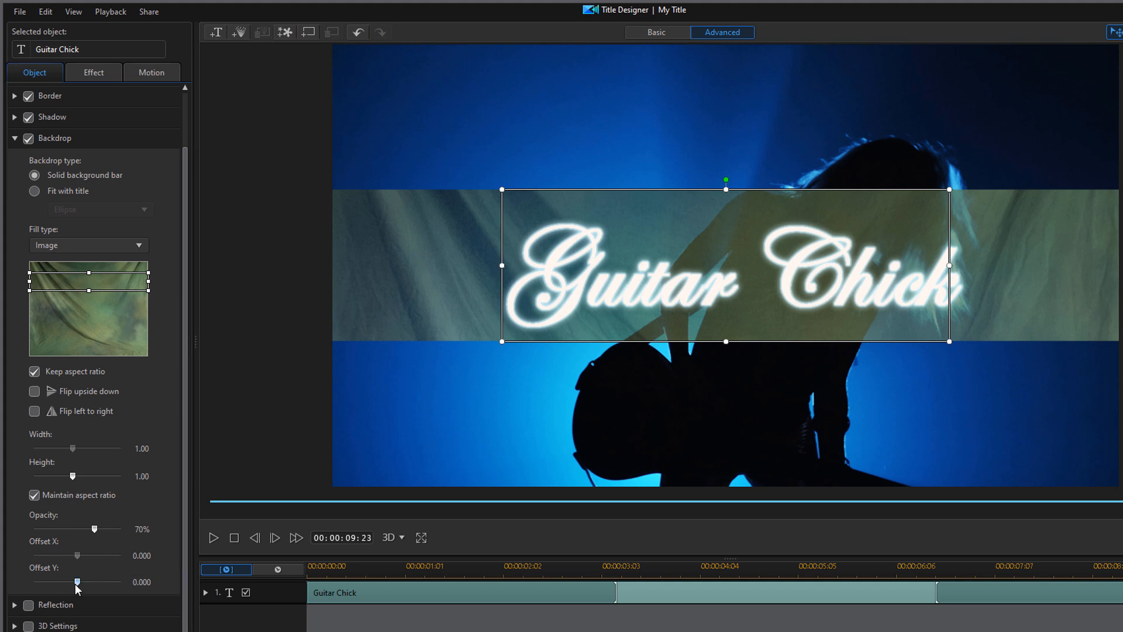
Try a vertical backdrop offset of 0.576, then set Offset Y back to 0.
left_click_drag(82, 584, 101, 587)
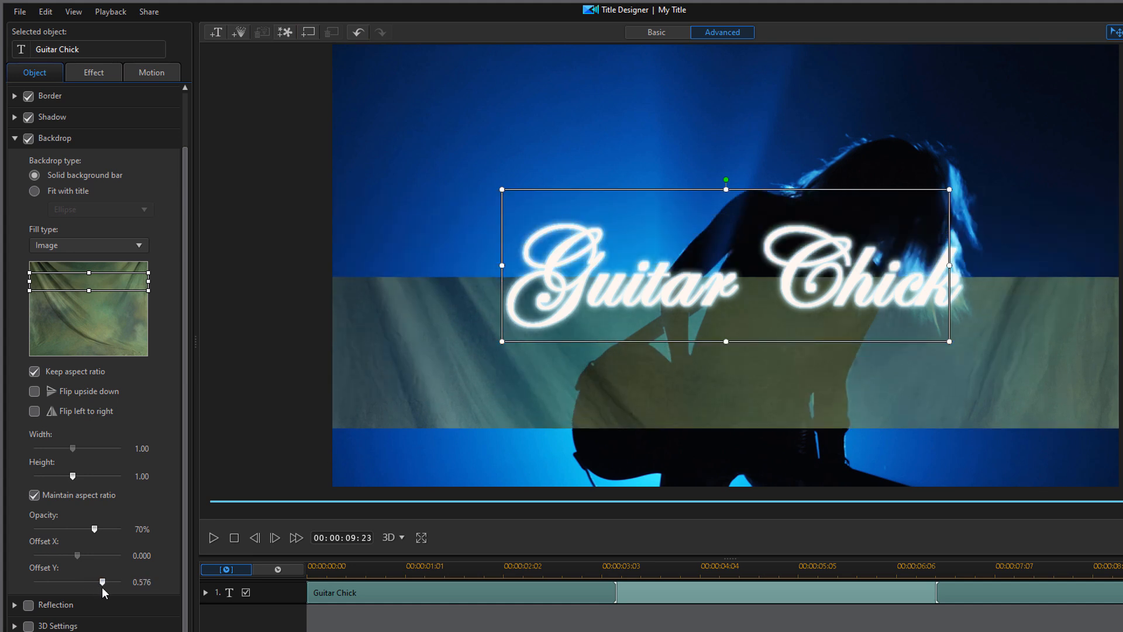
left_click_drag(94, 584, 78, 588)
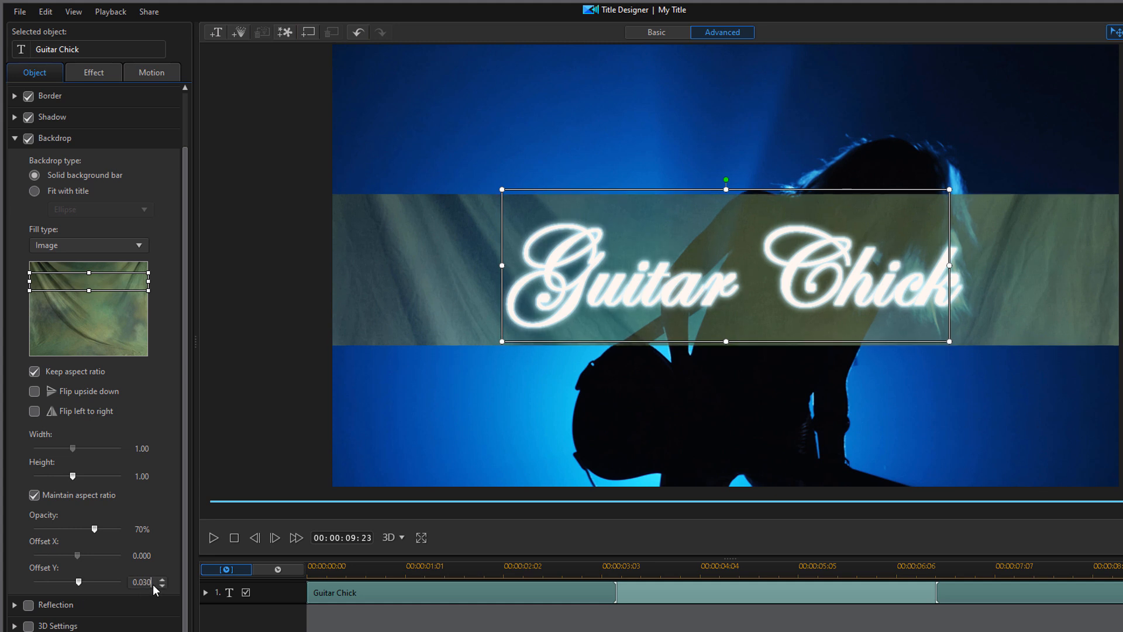
left_click_drag(153, 582, 107, 580)
type("0")
key("Return")
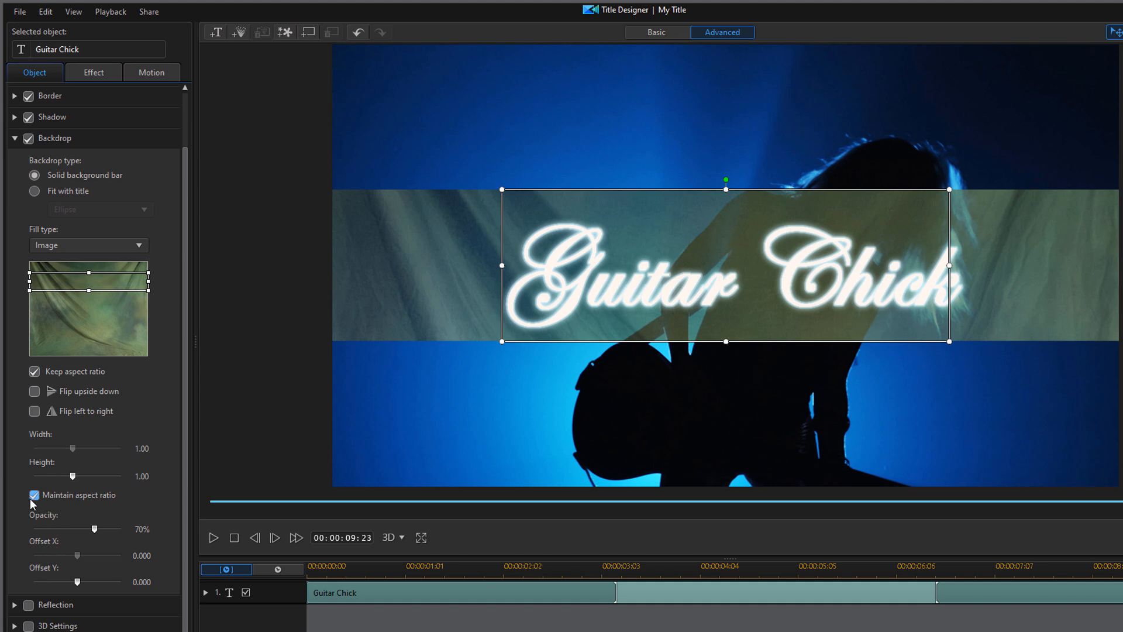
Fit the backdrop to the title, try horizontal offsets of 0.318 and 1, then set Offset X back to 0.
left_click(34, 192)
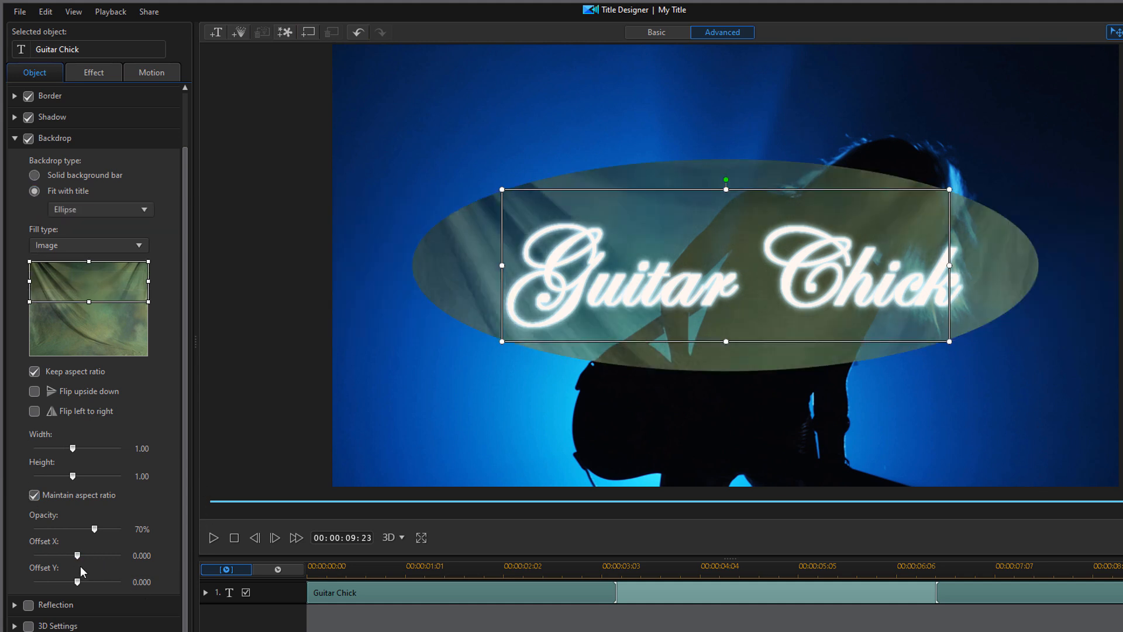
left_click_drag(77, 555, 91, 556)
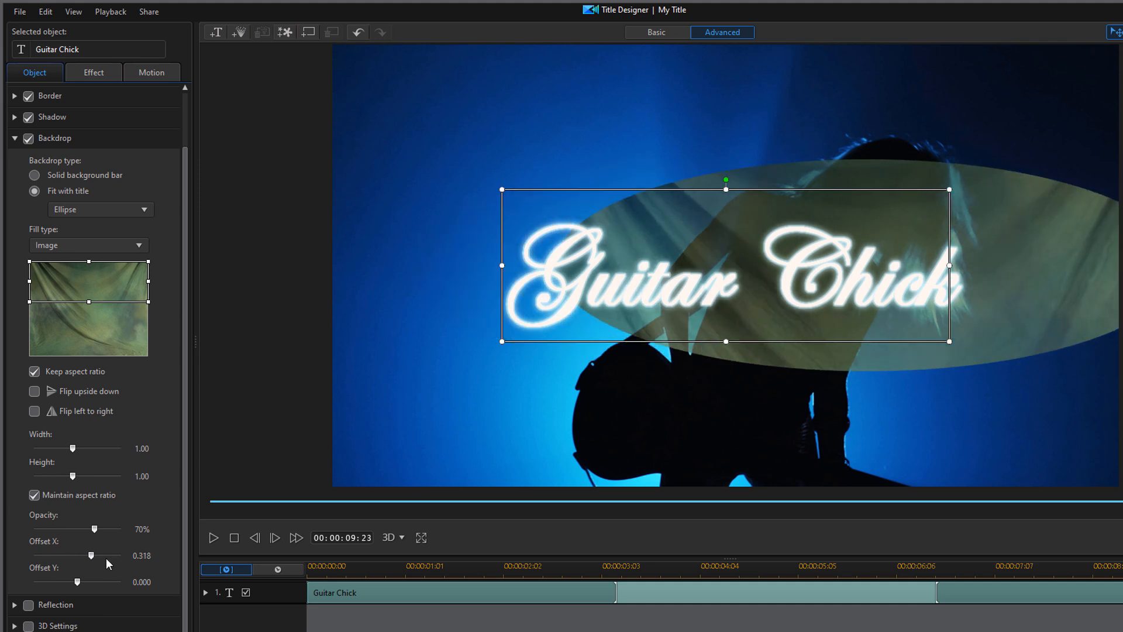
left_click(162, 559)
left_click_drag(154, 556, 93, 553)
type("1")
key("Return")
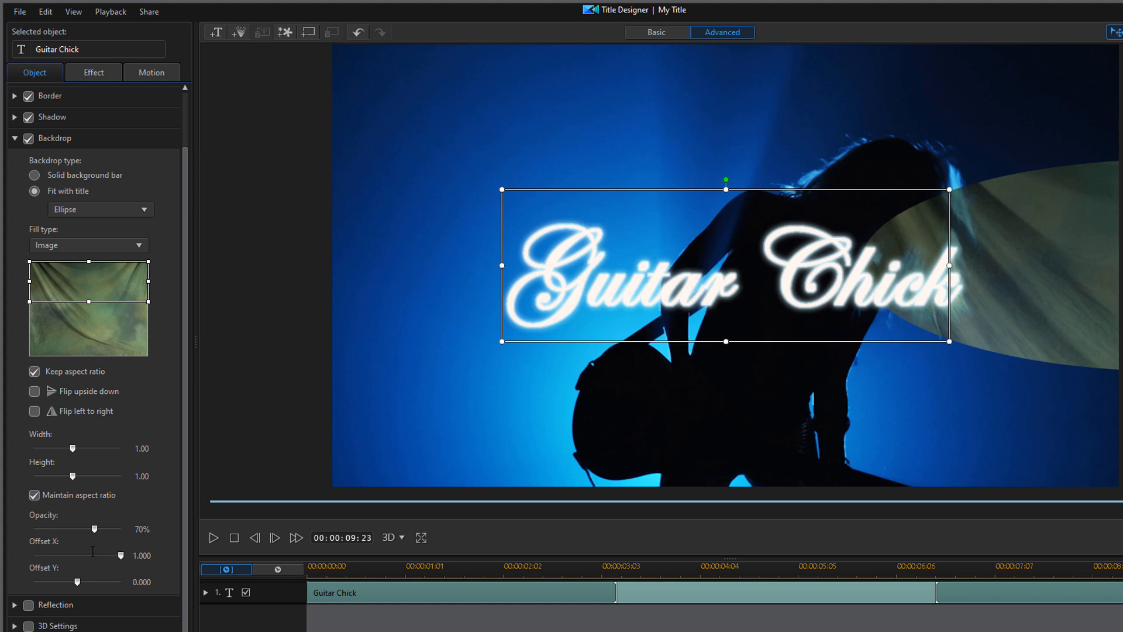
left_click_drag(153, 556, 116, 550)
type("0")
key("Return")
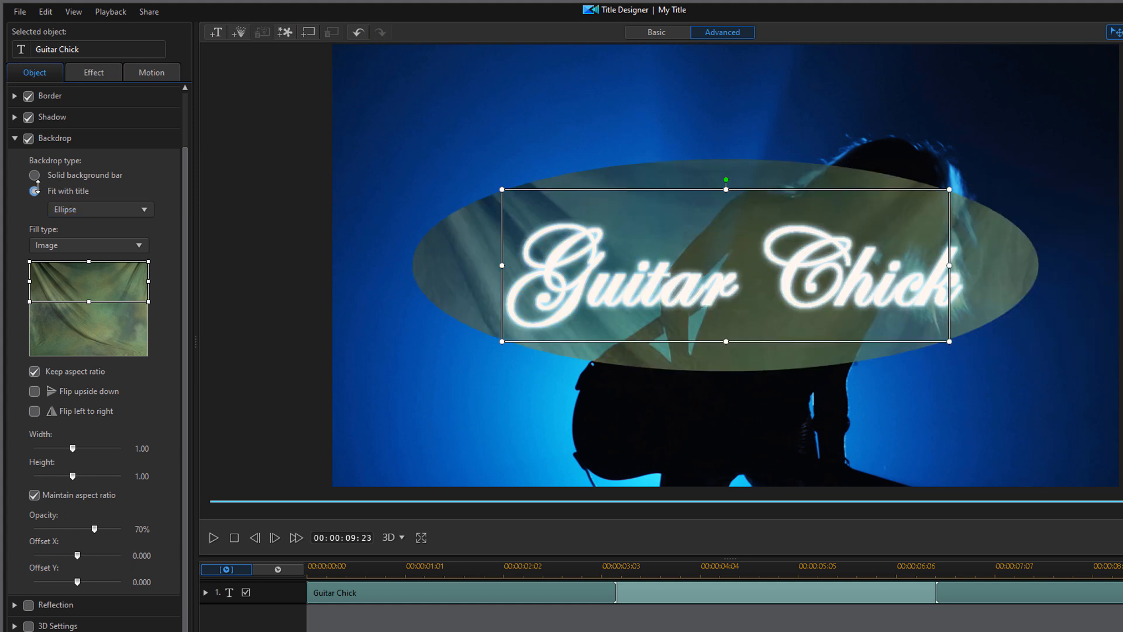
Return the backdrop to a solid background bar, then disable the backdrop and collapse its settings.
left_click(35, 175)
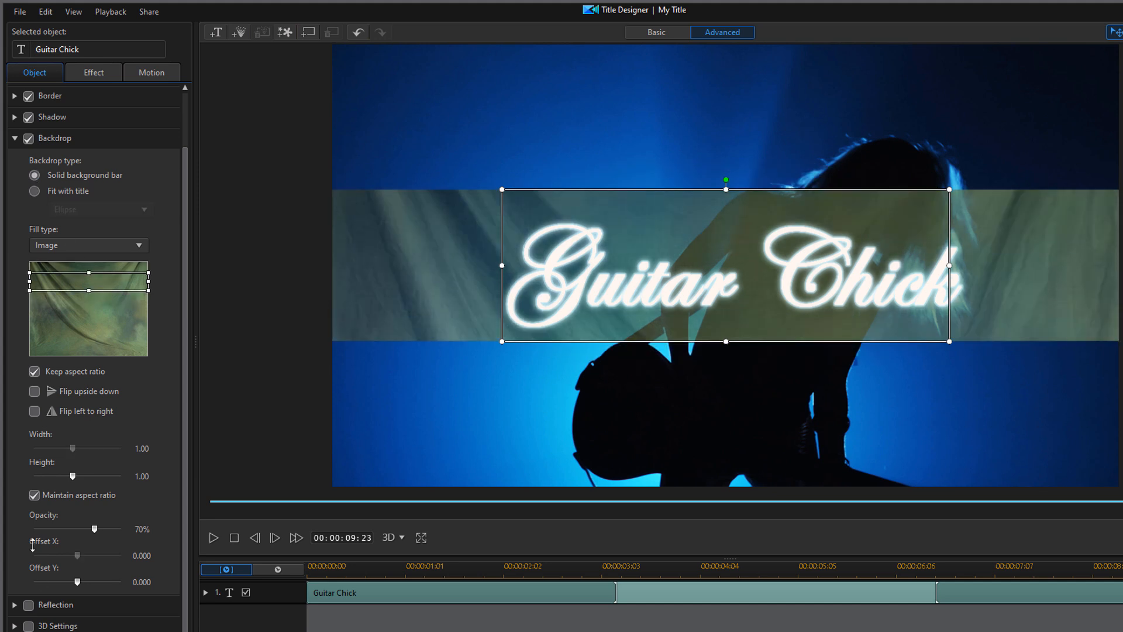
left_click(28, 139)
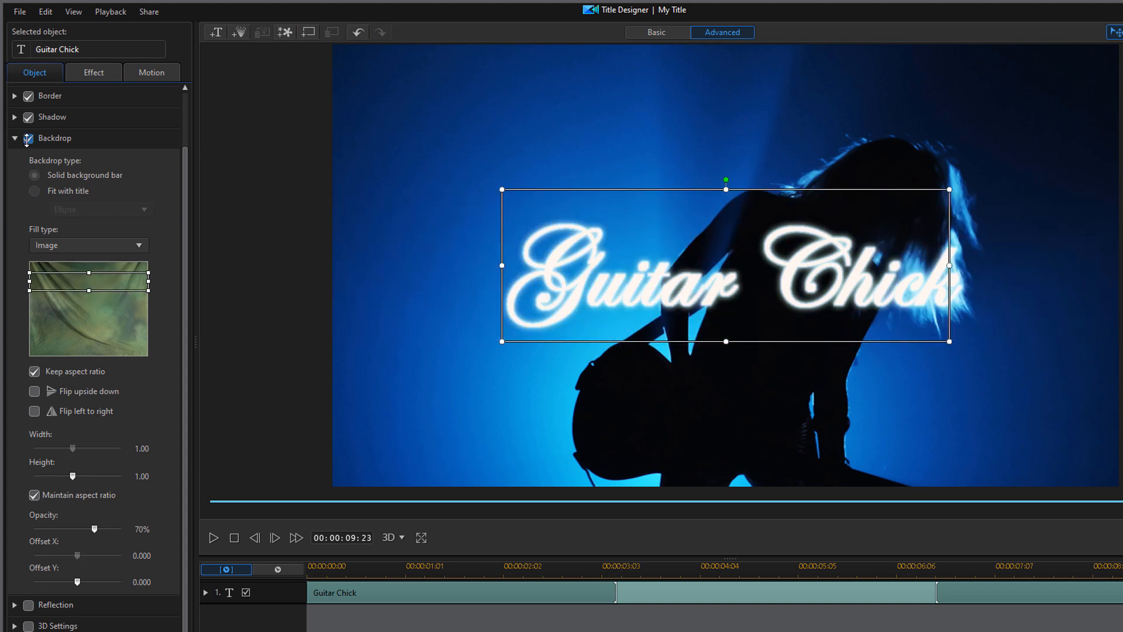
left_click(15, 138)
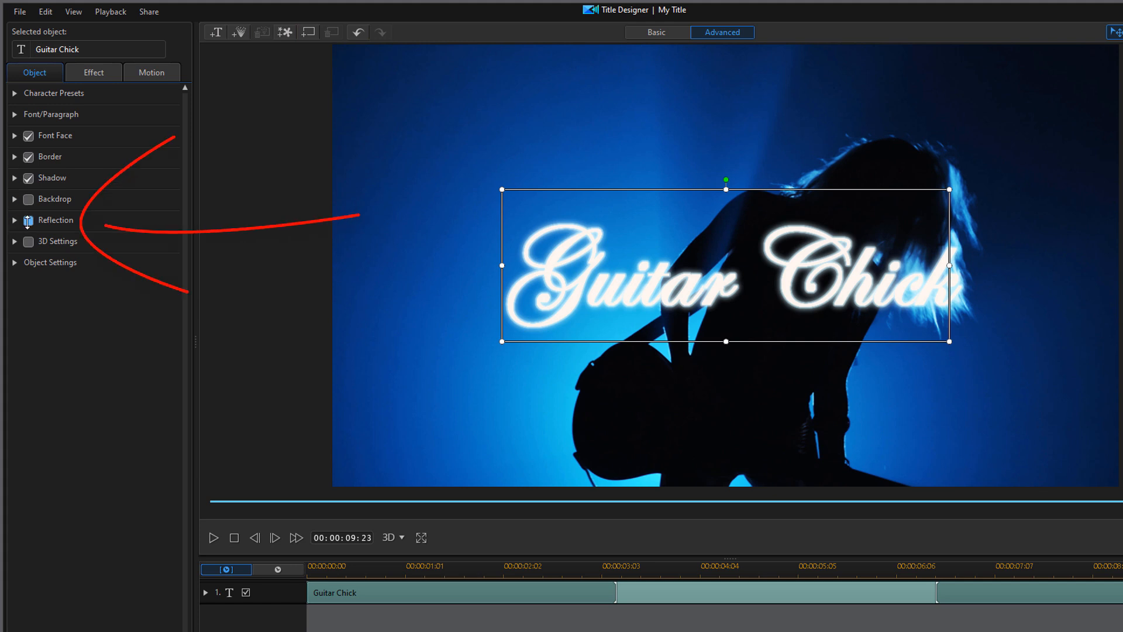
Enable a reflection on the title and set its distance to 46.
left_click(28, 220)
left_click(14, 220)
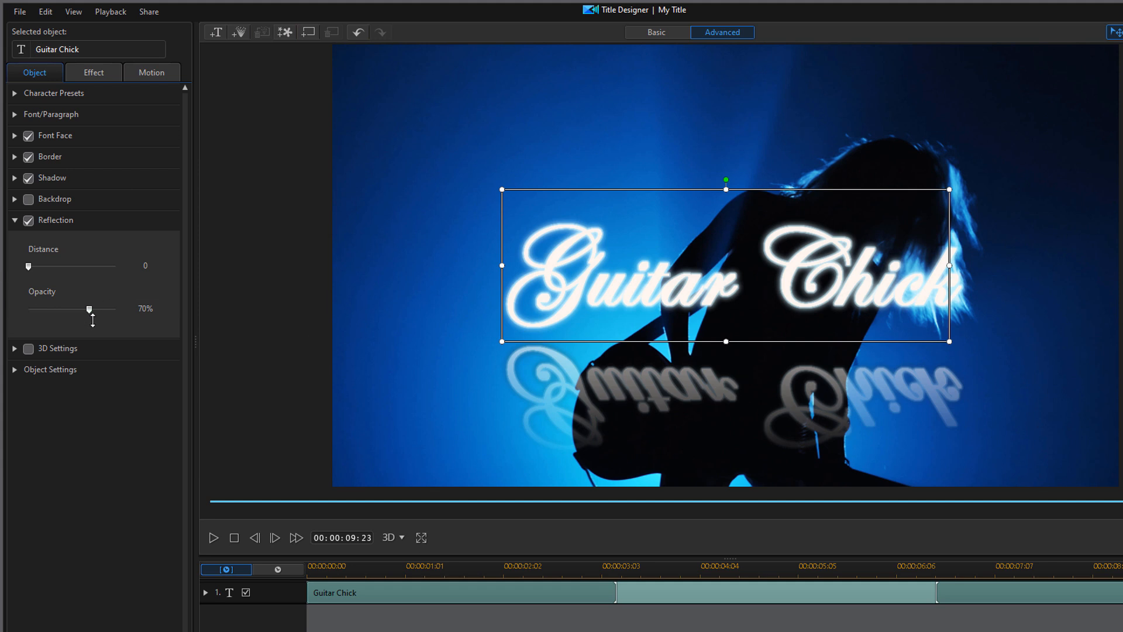
mouse_move(29, 269)
left_mouse_down()
mouse_move(68, 269)
mouse_move(29, 270)
left_mouse_up()
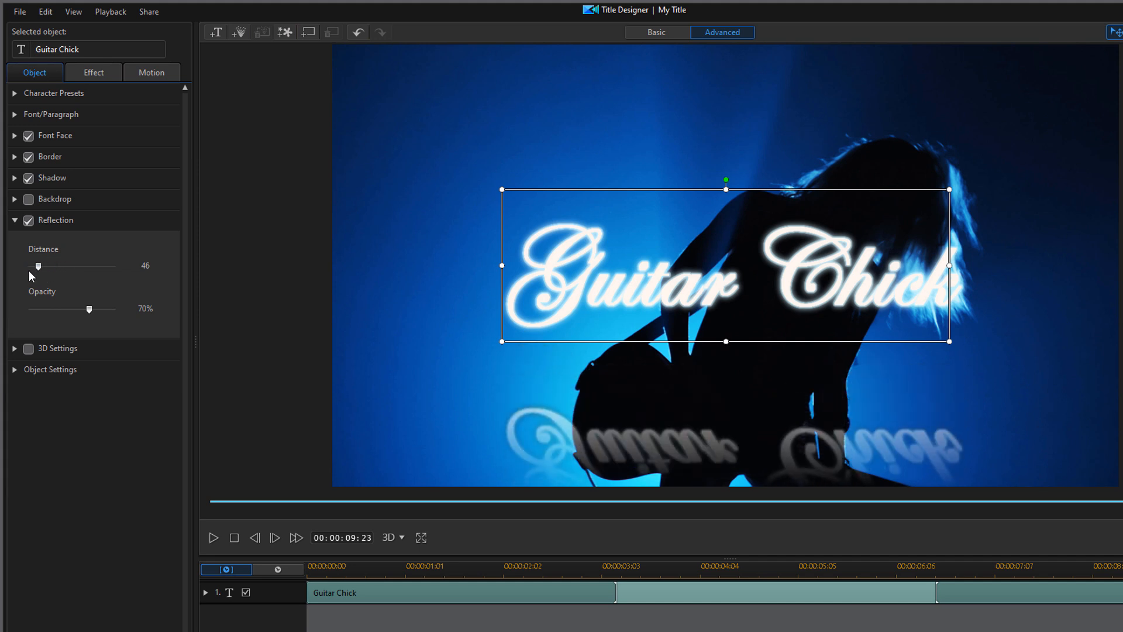
Disable the title's reflection, collapse its settings and open the object settings.
left_click(28, 220)
left_click(15, 220)
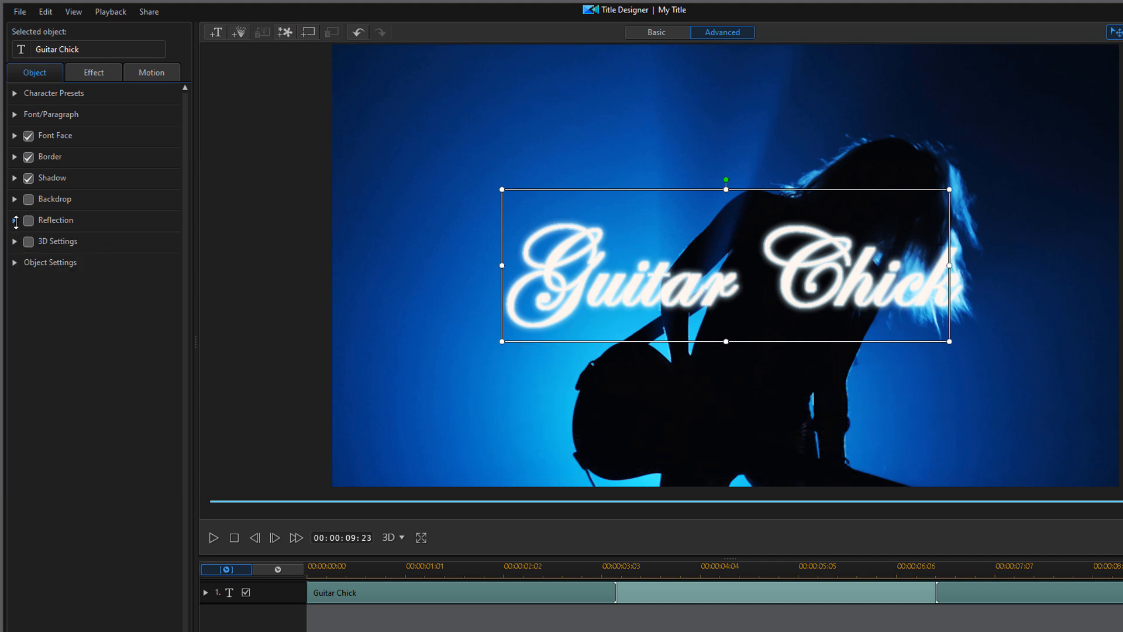
left_click(13, 264)
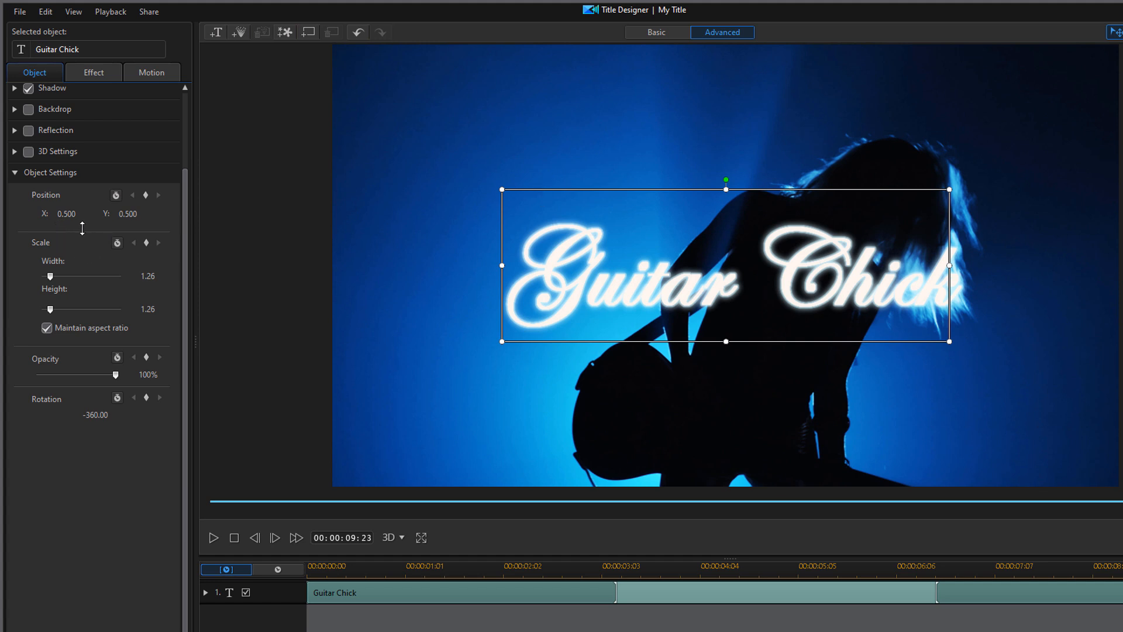
Try horizontal positions of 1 and 2 for the title, then set position X back to 0.5.
left_click_drag(81, 215, 24, 214)
type("1")
key("Return")
left_click_drag(80, 214, 36, 214)
type("2")
key("Return")
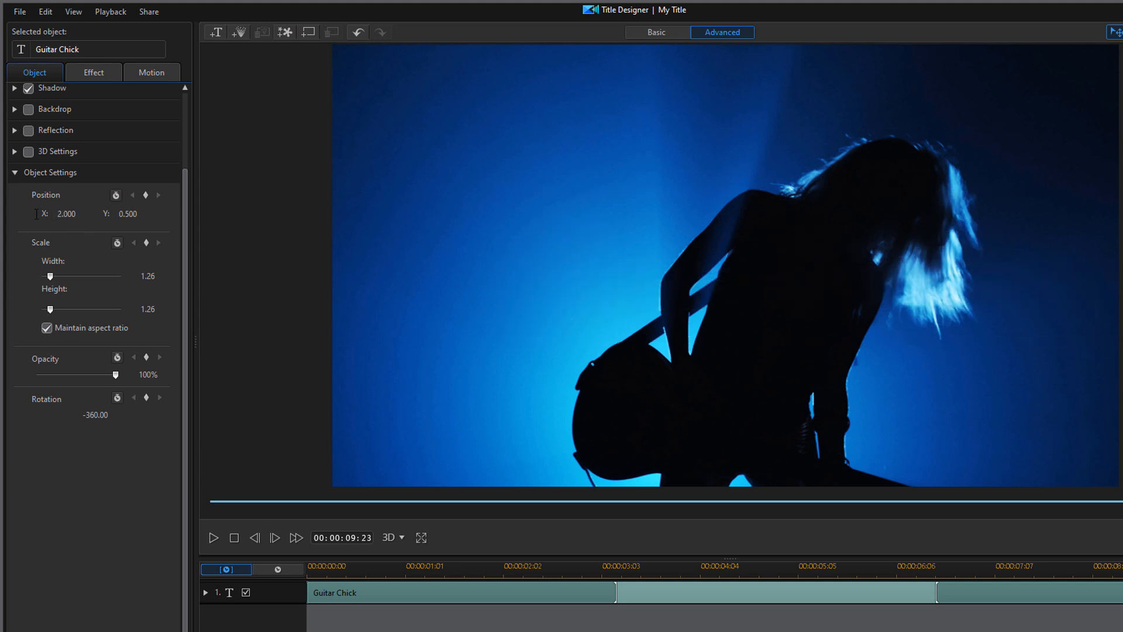
left_click_drag(80, 214, 10, 210)
type("0.5")
key("Return")
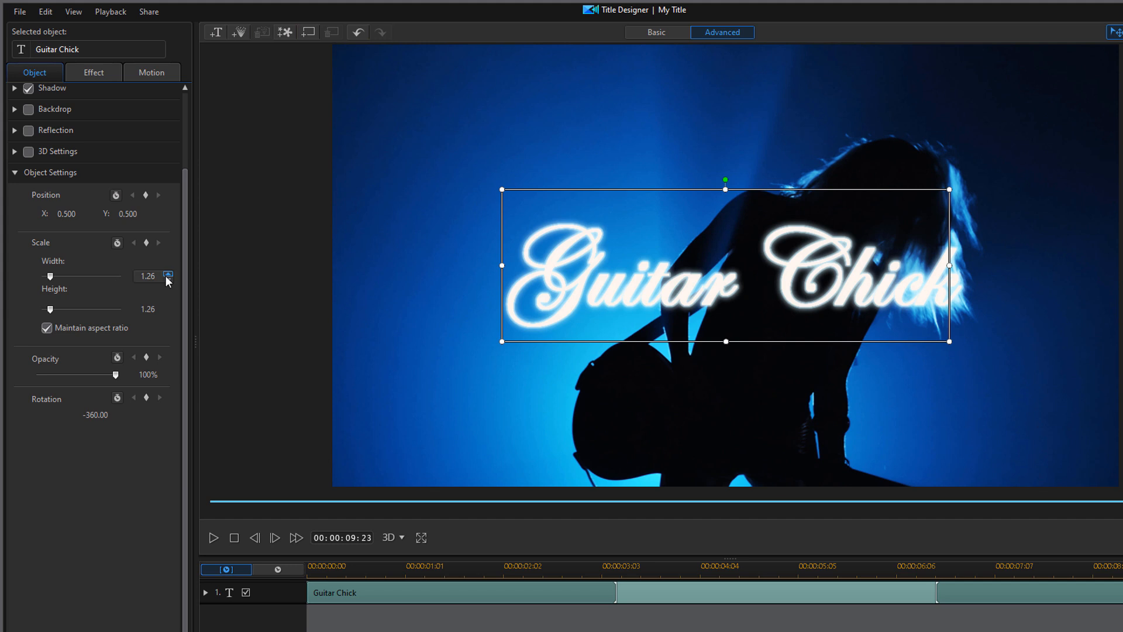
Try a different scale width for the title, then set the width back to 1.26.
left_click_drag(157, 277, 76, 277)
left_click_drag(159, 278, 96, 271)
type("1.26")
key("Return")
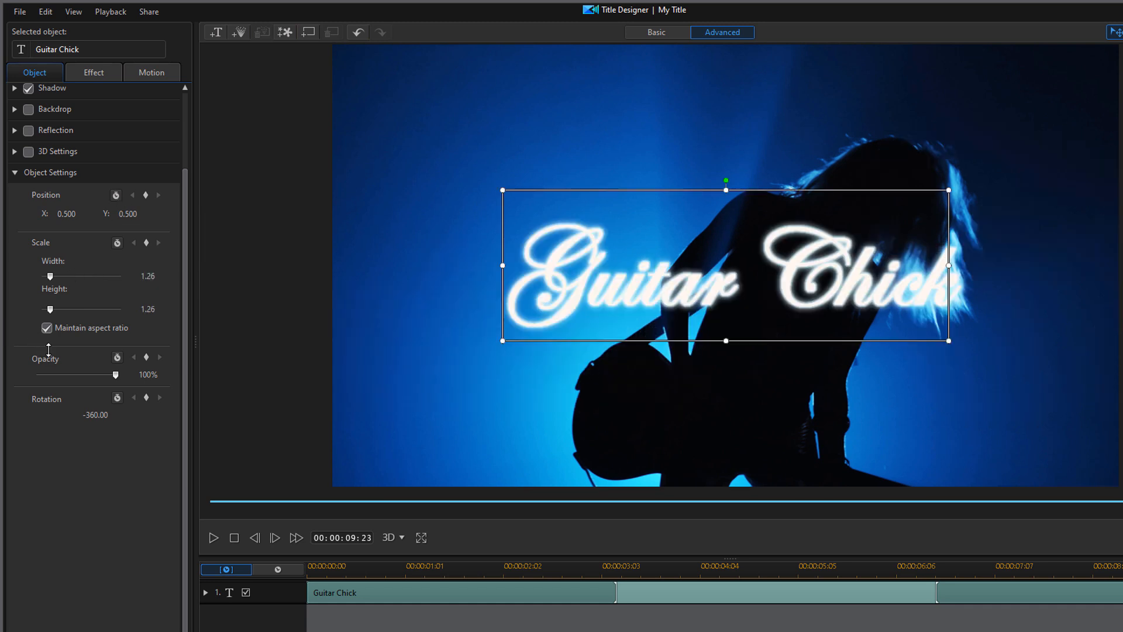
Try a scale height of 2 without maintaining the aspect ratio, then restore the height of 1.26 and the aspect ratio lock.
left_click(46, 328)
double_click(125, 310)
type("2")
key("Return")
left_click_drag(156, 309, 80, 306)
type("1.26")
key("Return")
left_click(47, 328)
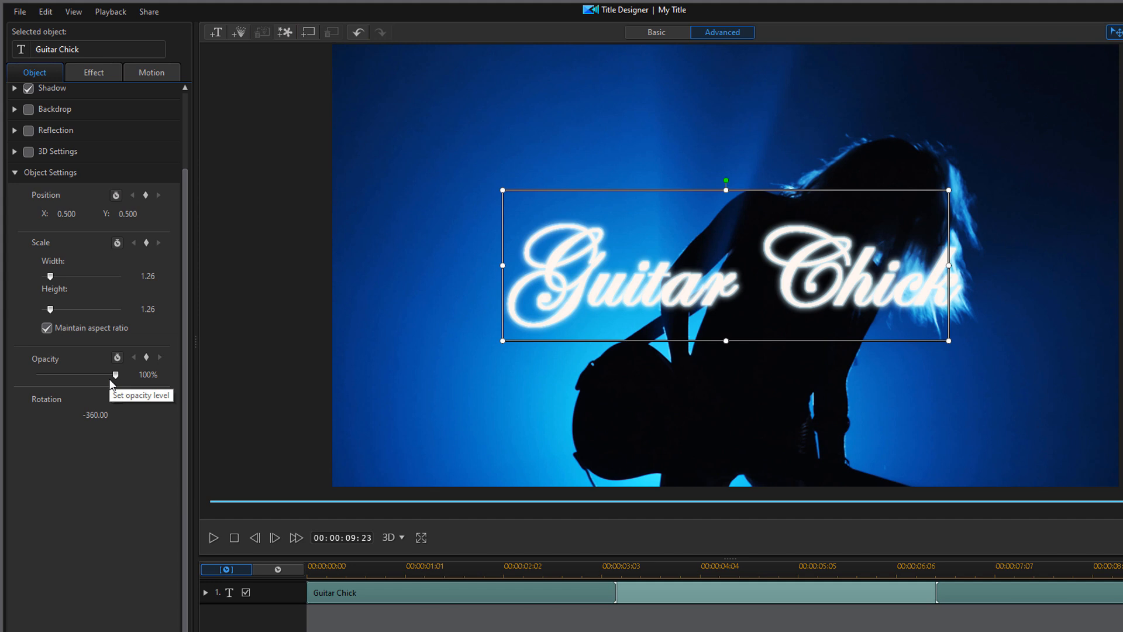
Try rotating the title to 90 degrees.
mouse_move(116, 376)
left_mouse_down()
mouse_move(42, 380)
mouse_move(115, 381)
left_mouse_up()
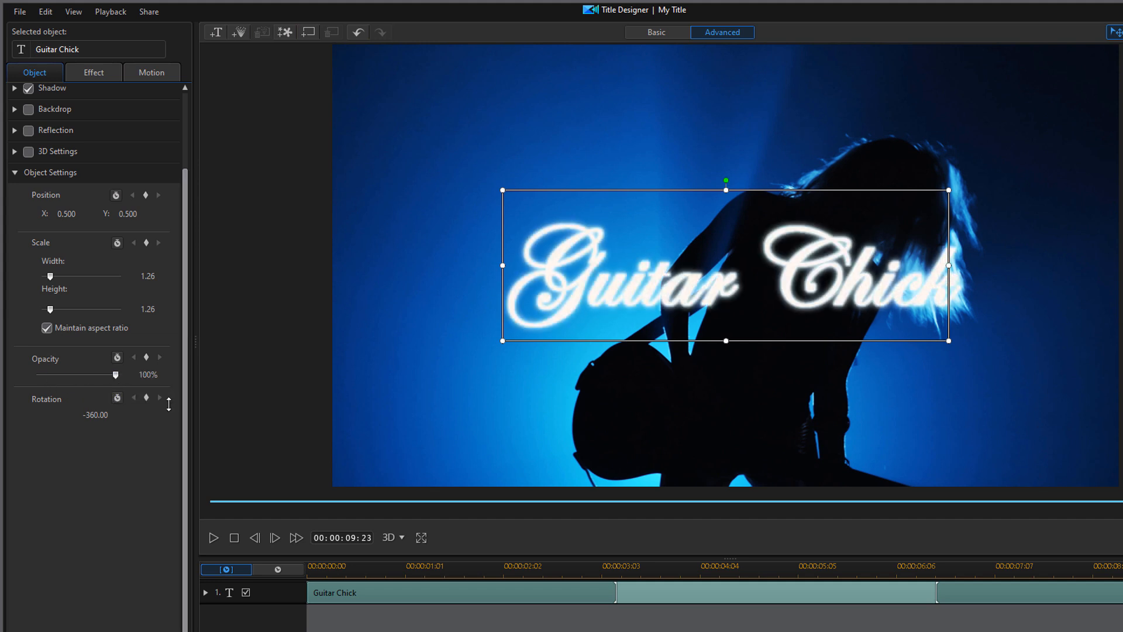
left_click(108, 417)
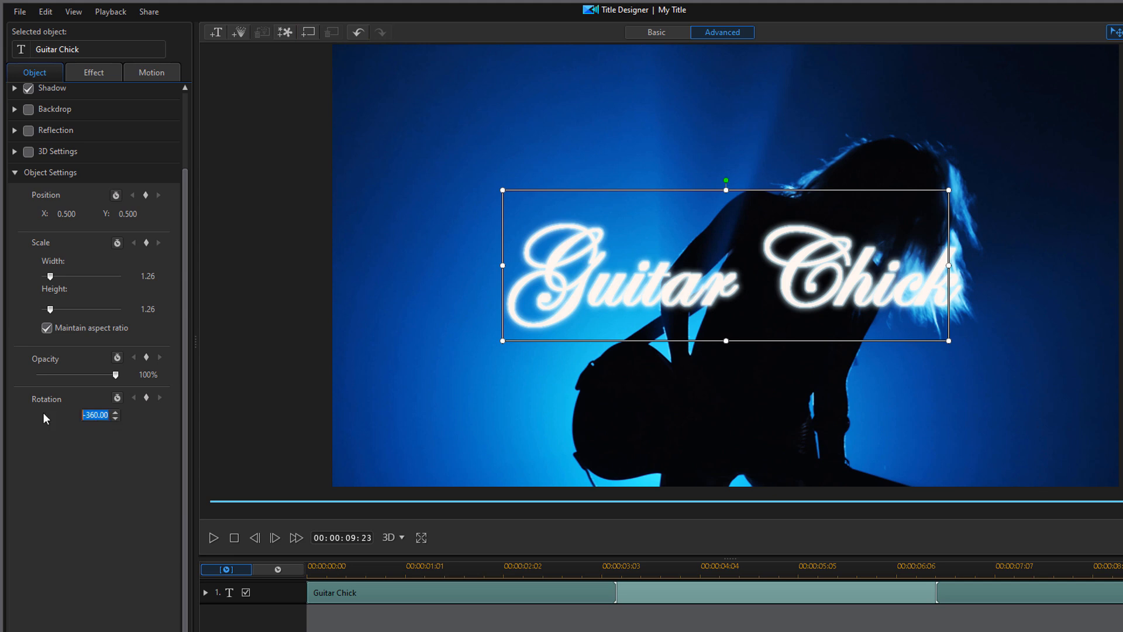
key("BackSpace")
key("BackSpace")
key("BackSpace")
key("BackSpace")
key("BackSpace")
key("BackSpace")
key("BackSpace")
type("90")
key("Return")
Set the title's rotation to 0 and collapse the object settings.
left_click(106, 416)
left_click_drag(107, 417, 27, 407)
type("0")
key("Return")
left_click(16, 171)
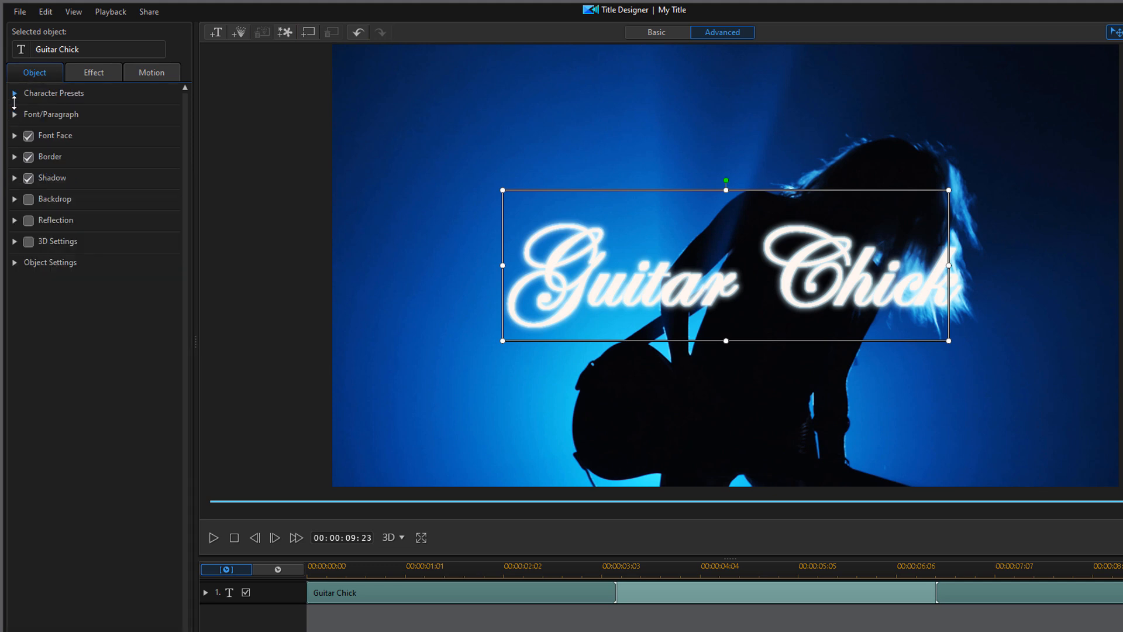
Try the Hide Left, Glitter and Flocking starting effects on the title, then apply Glow as the starting effect.
left_click(15, 114)
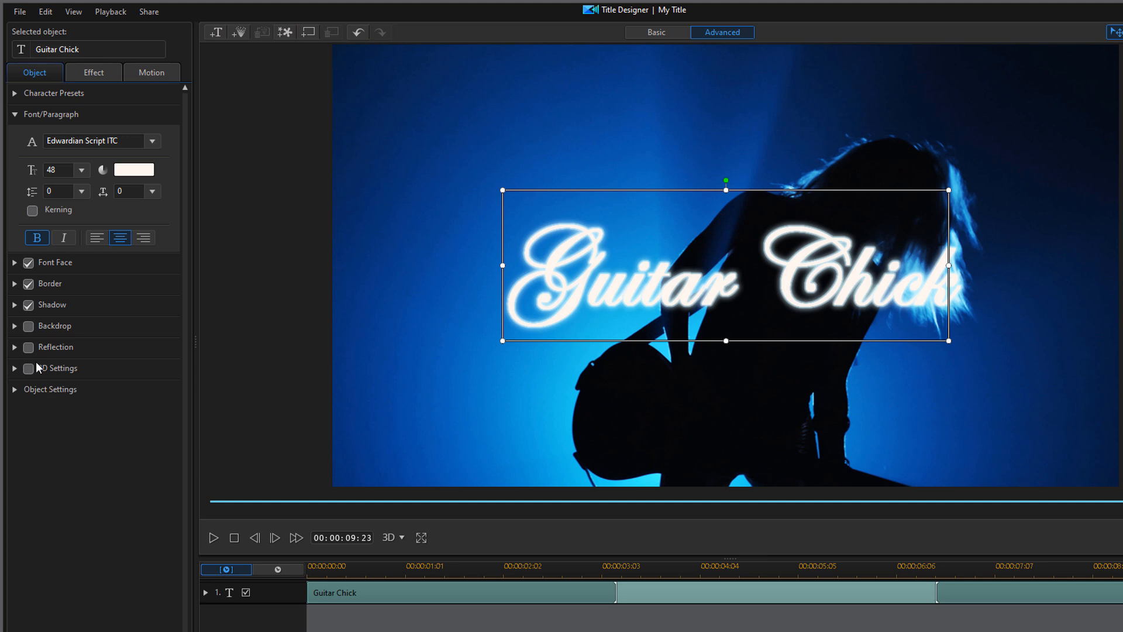
left_click(83, 72)
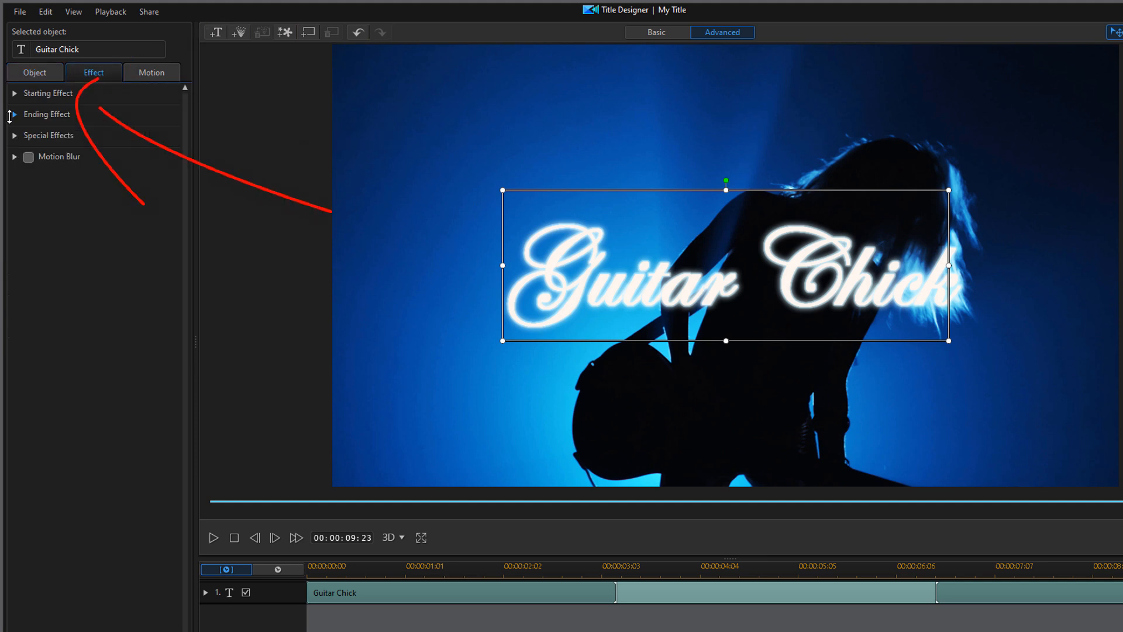
left_click(14, 93)
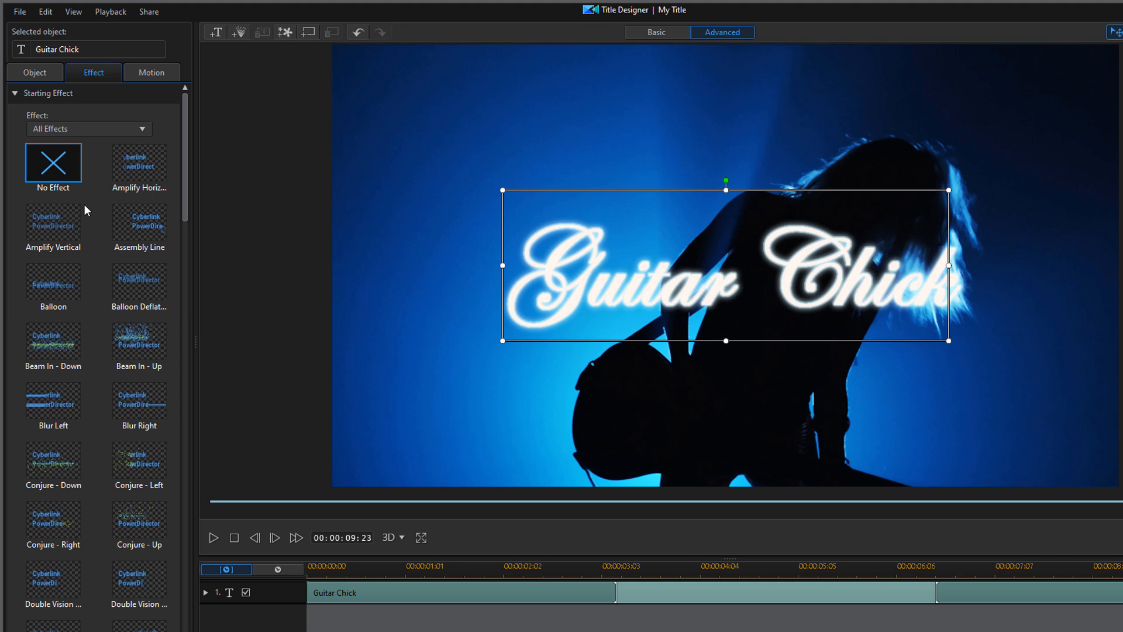
left_click_drag(184, 171, 193, 288)
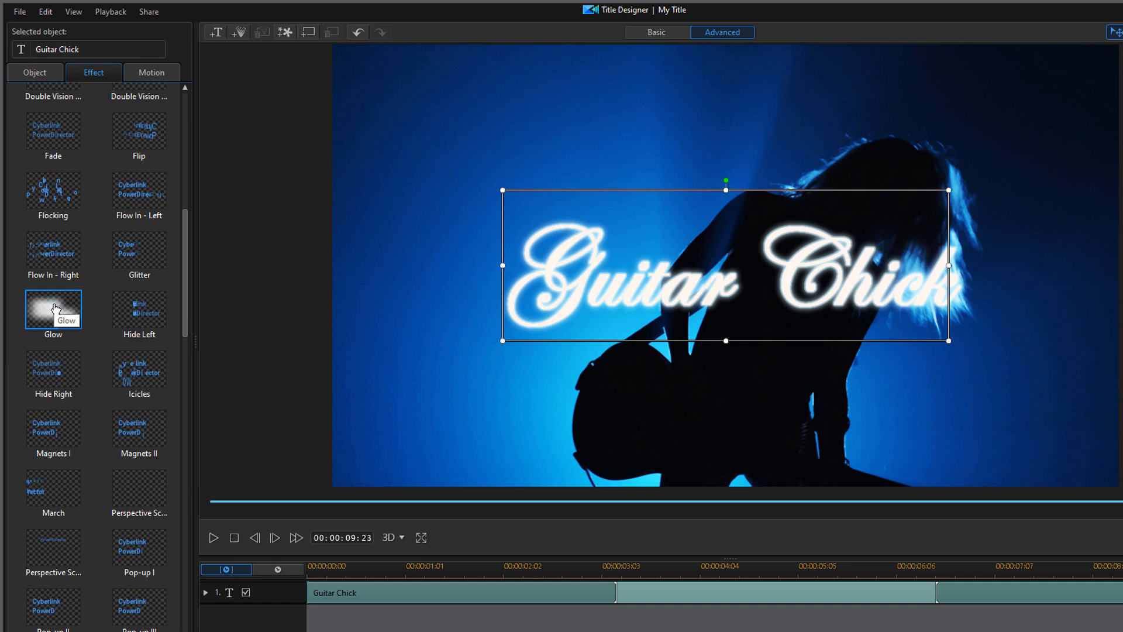
left_click(128, 307)
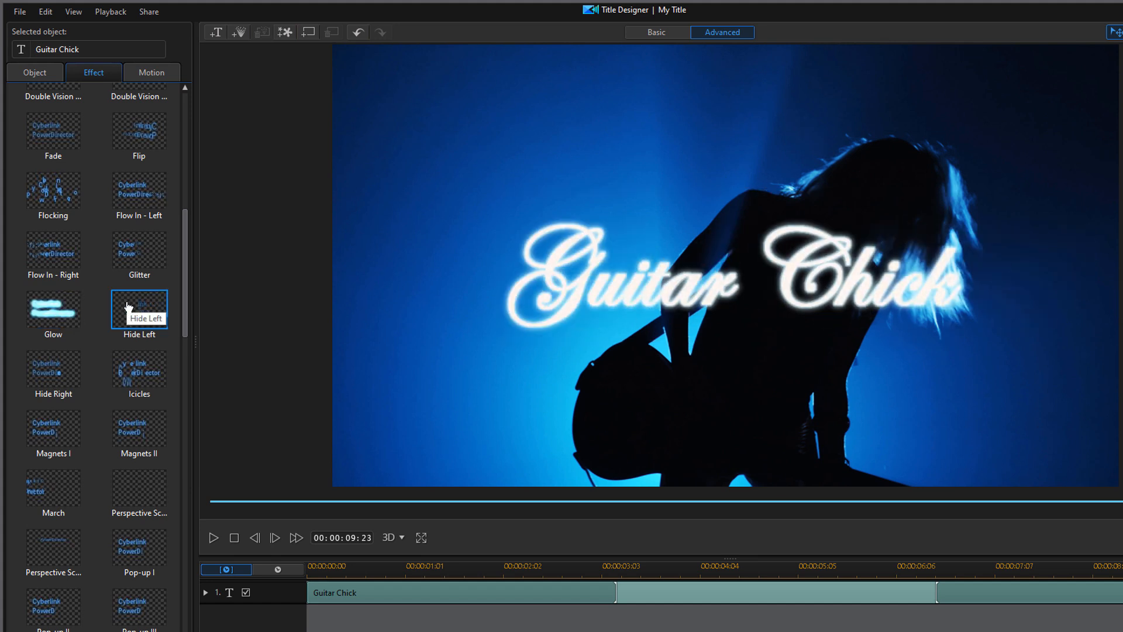
left_click(129, 240)
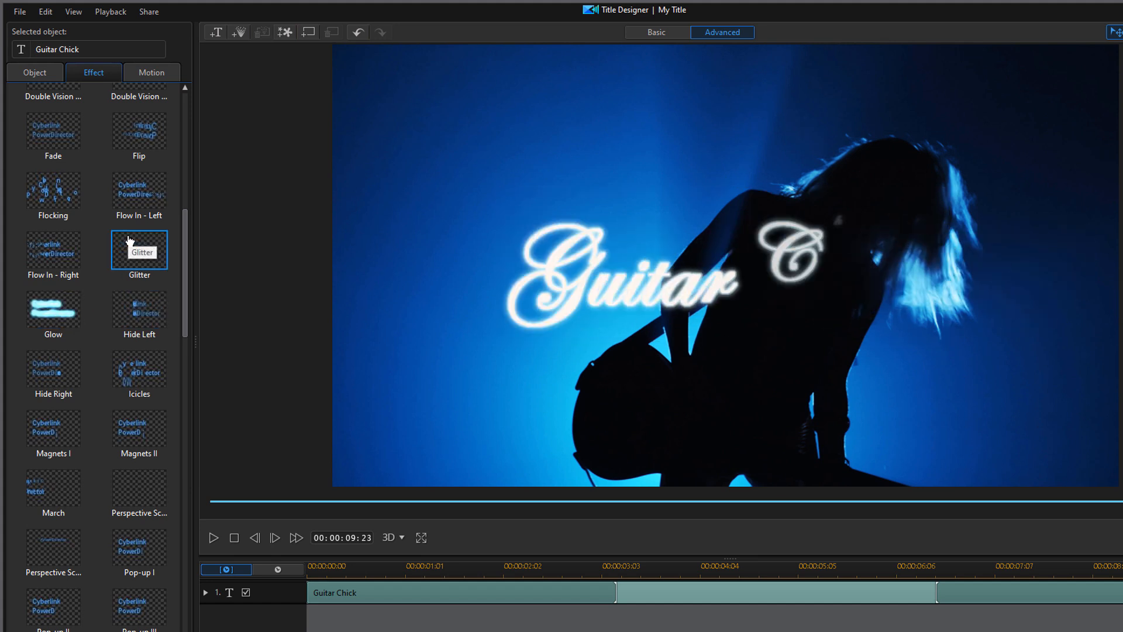
left_click(64, 190)
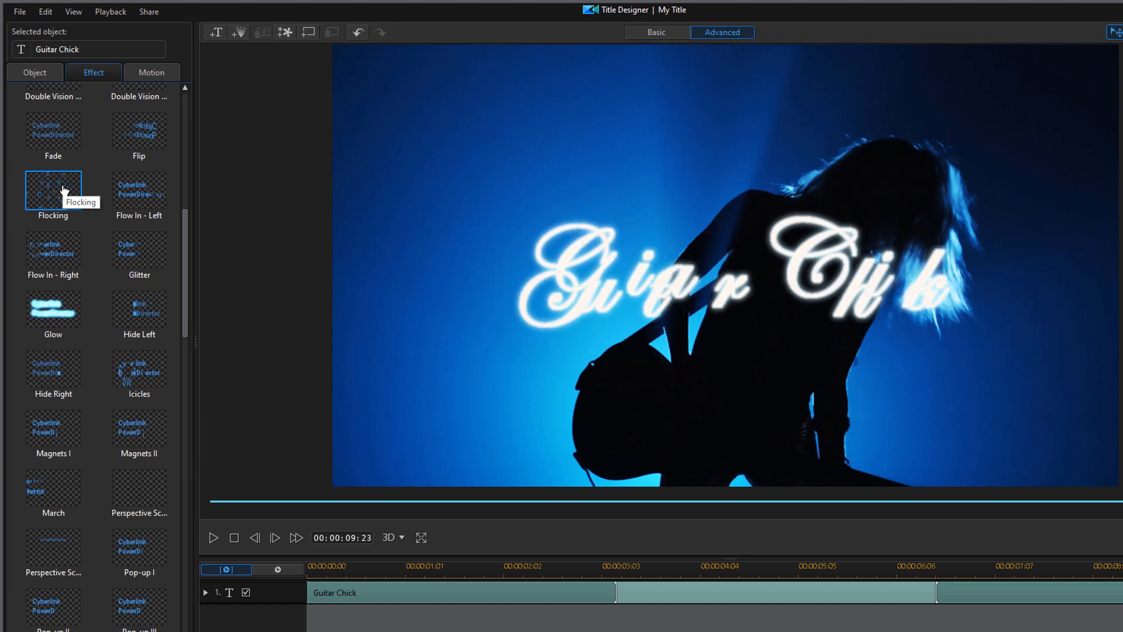
left_click(54, 304)
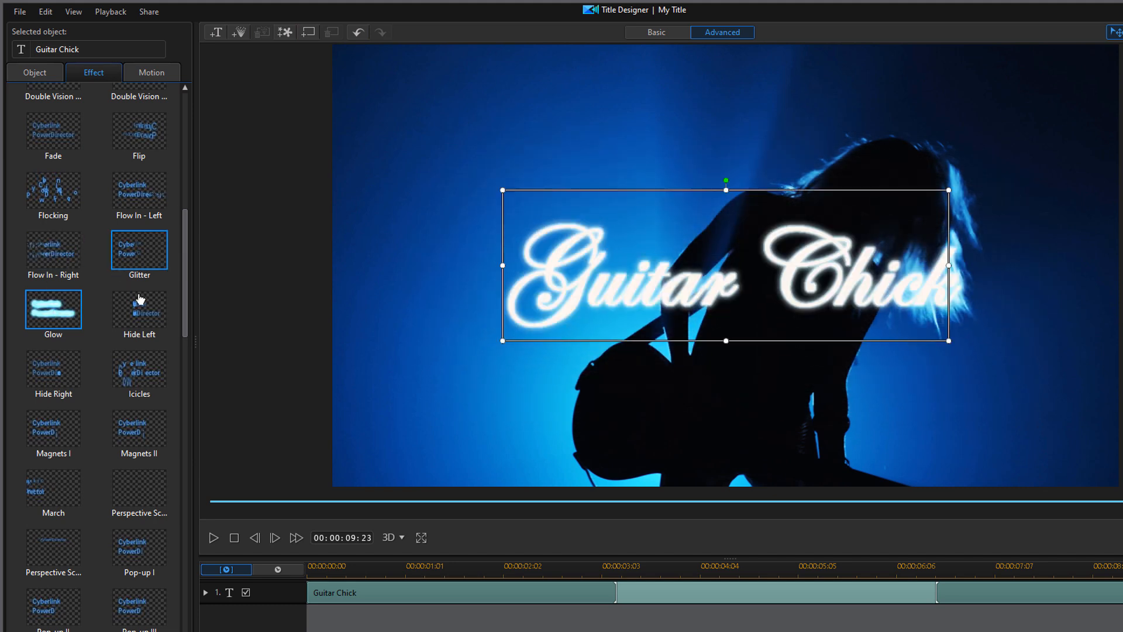
left_click_drag(185, 261, 185, 140)
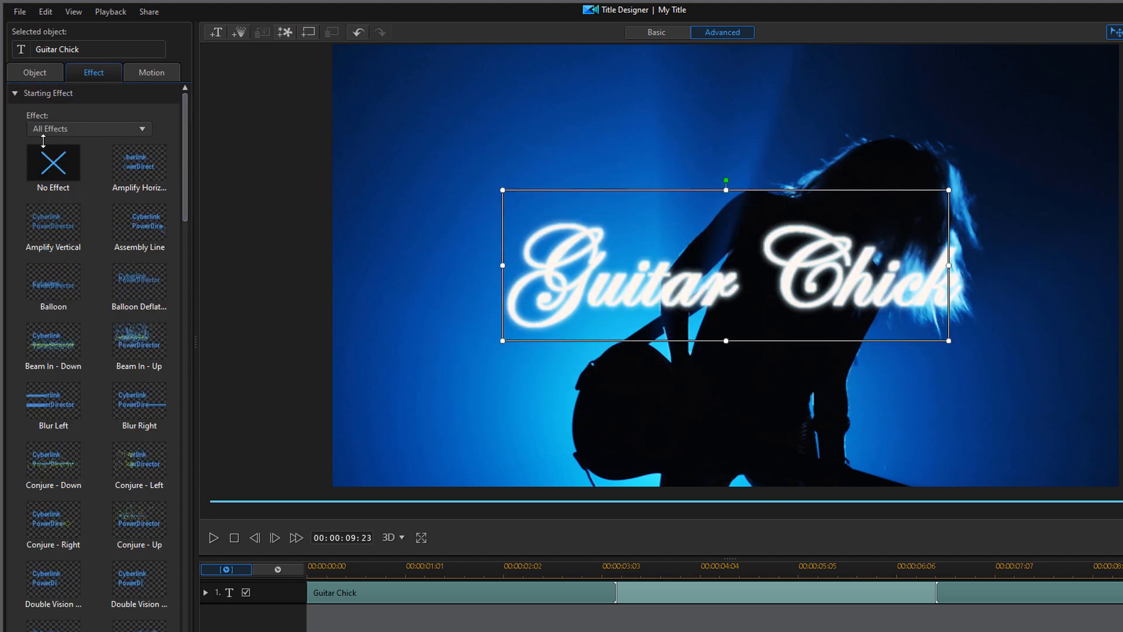
left_click(15, 93)
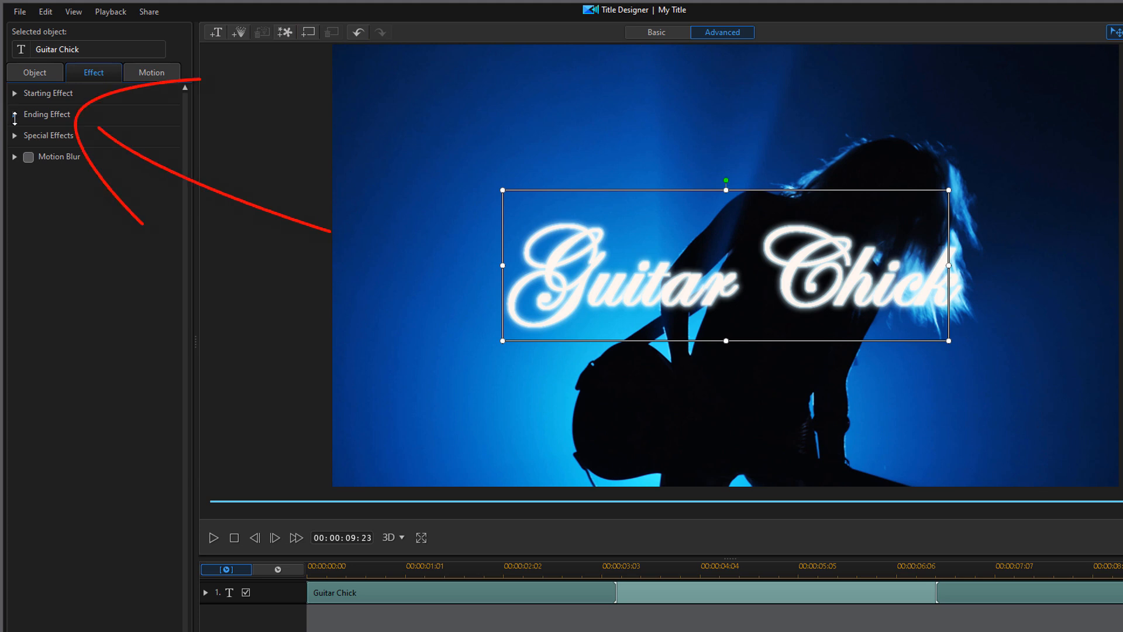
Try the Assembly Line, Balloon and Dissolve - Down ending effects, then apply Glow as the title's ending effect.
left_click(14, 114)
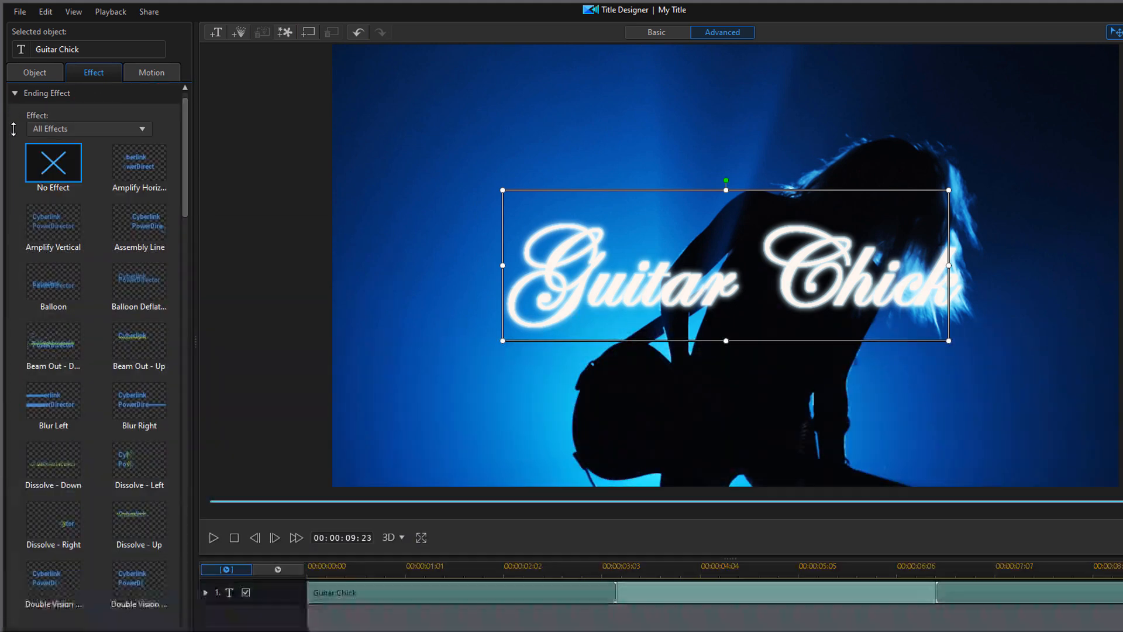
left_click(140, 225)
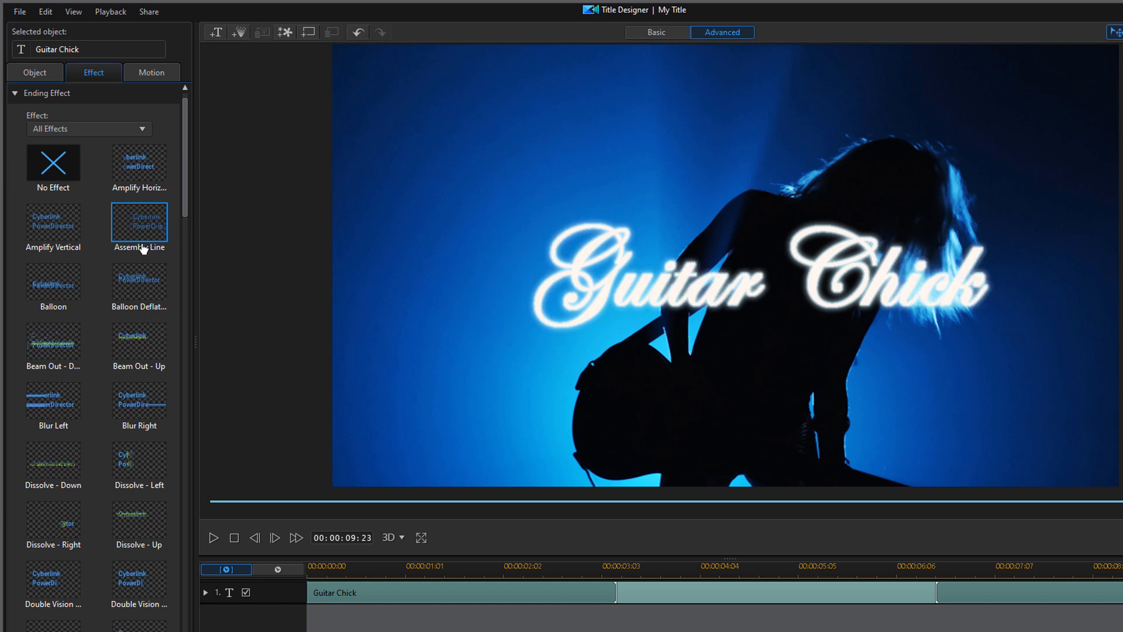
left_click(72, 307)
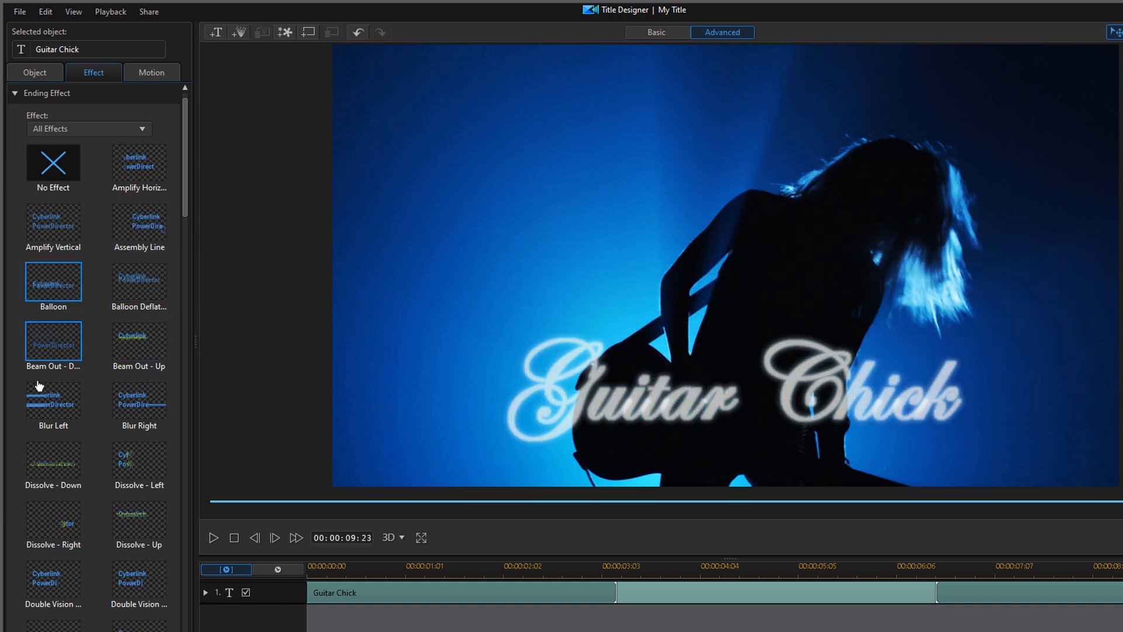
left_click(49, 451)
scroll(183, 263, "down", 3)
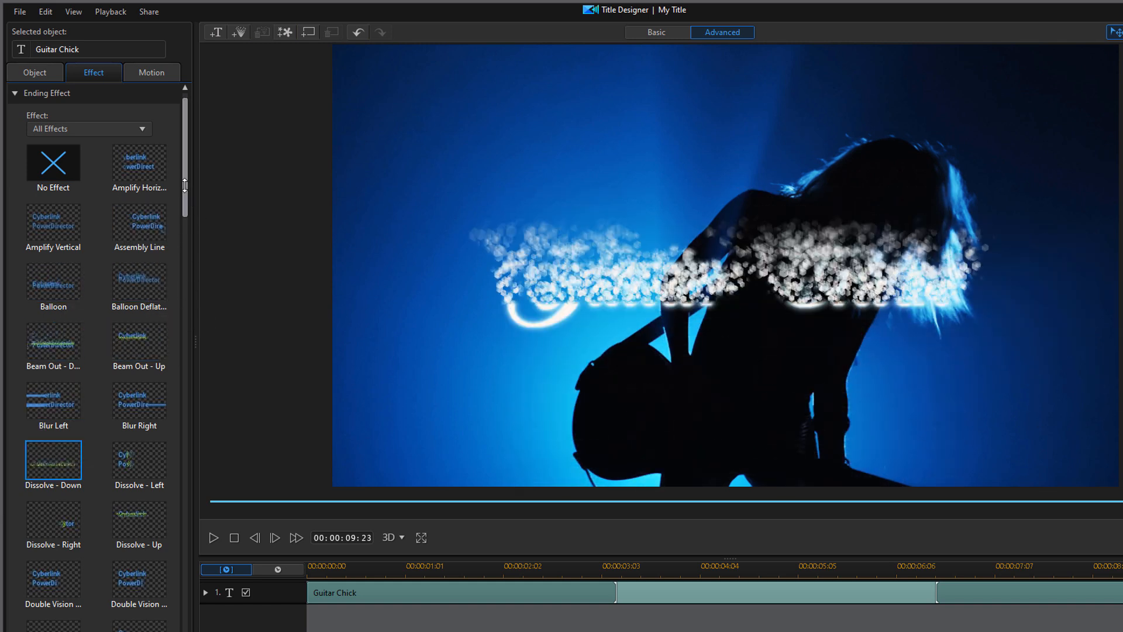
left_click_drag(188, 233, 189, 314)
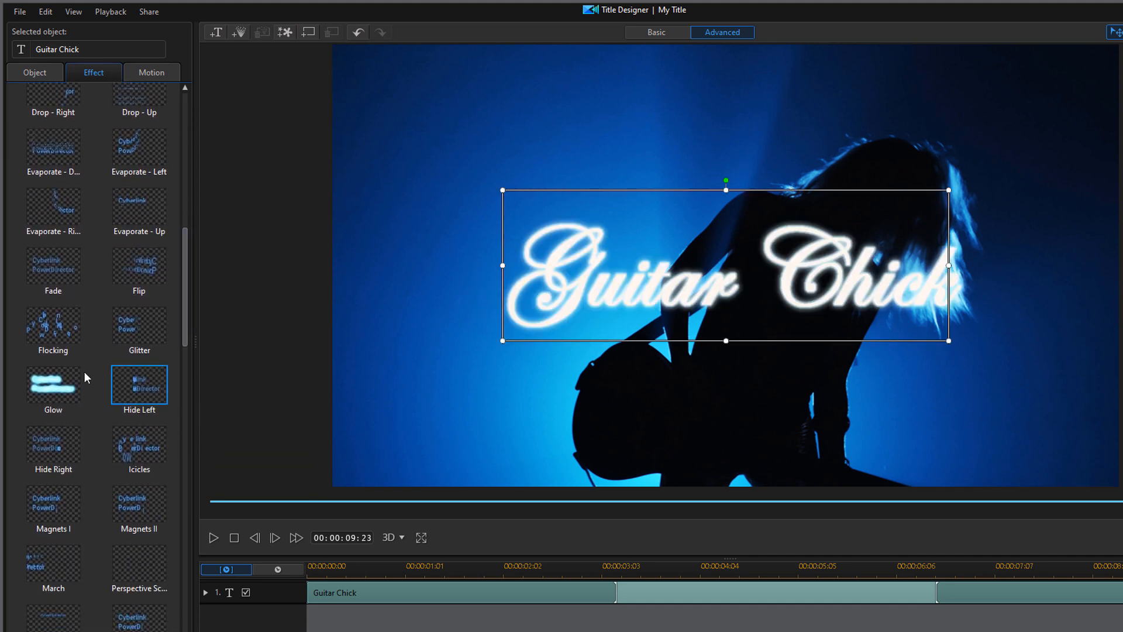
left_click(52, 392)
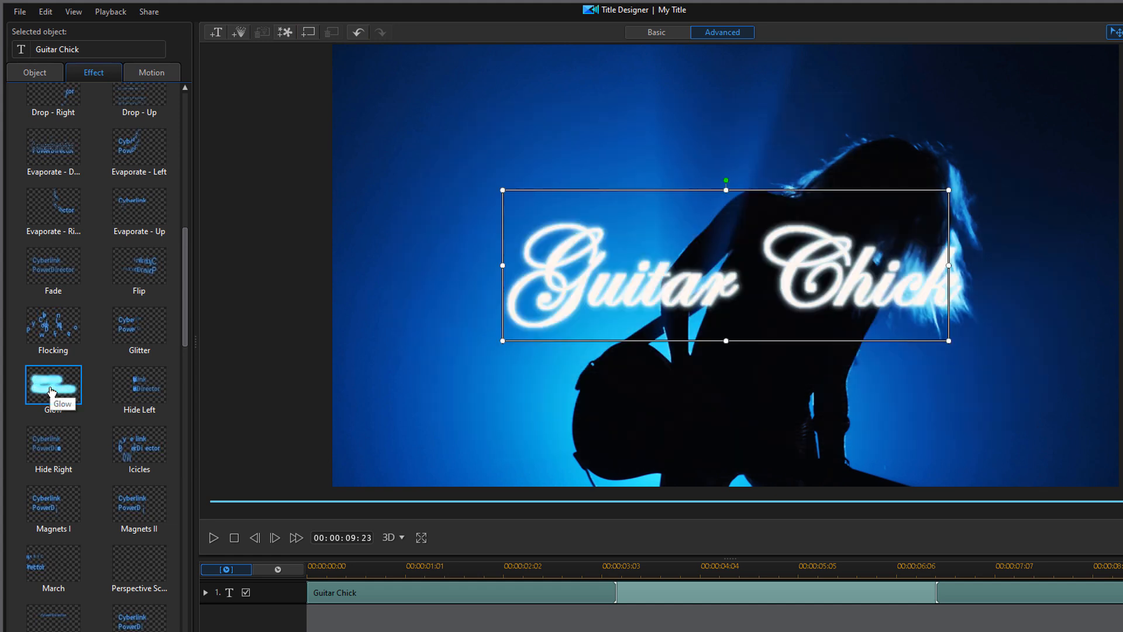
left_click_drag(182, 300, 177, 127)
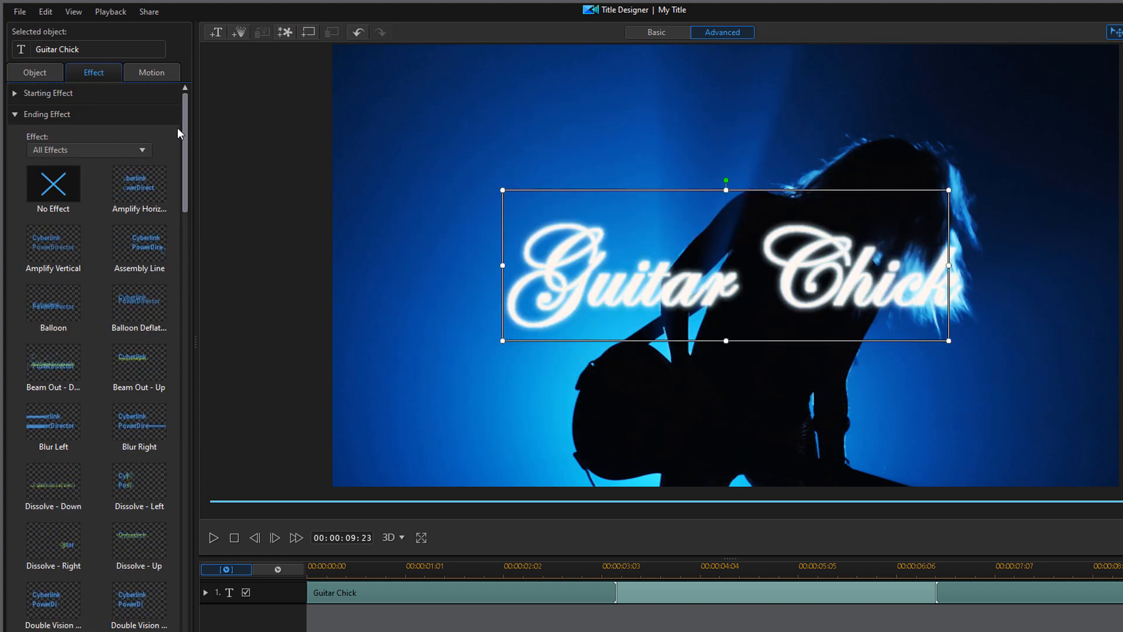
left_click(14, 116)
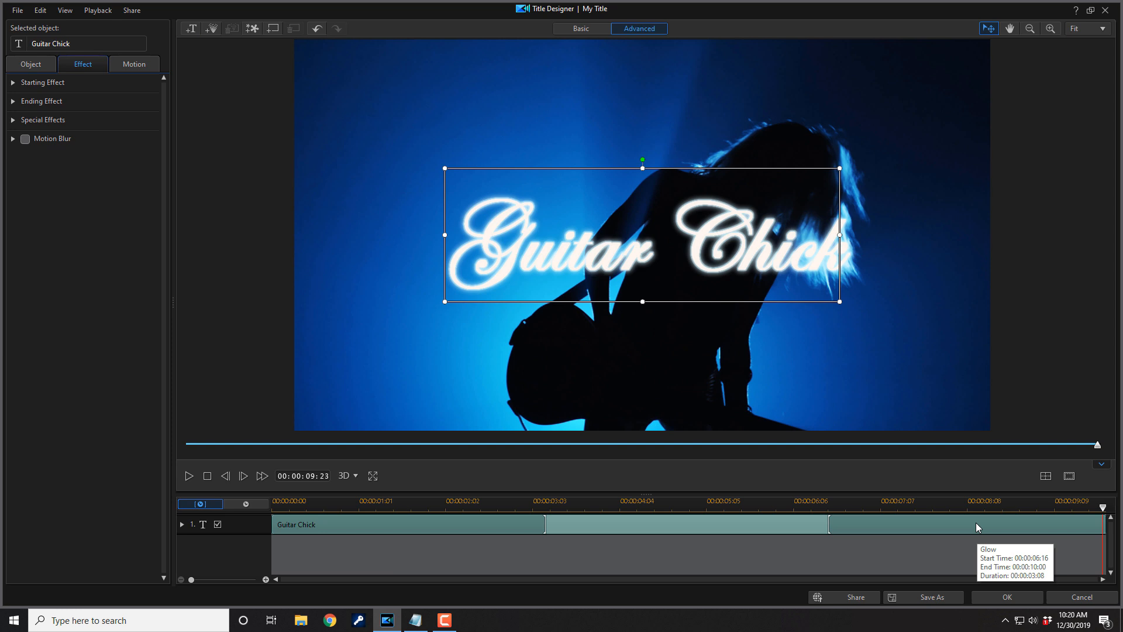
Move the playhead to 00:00:03:07, where the title's starting effect ends.
left_click(545, 523)
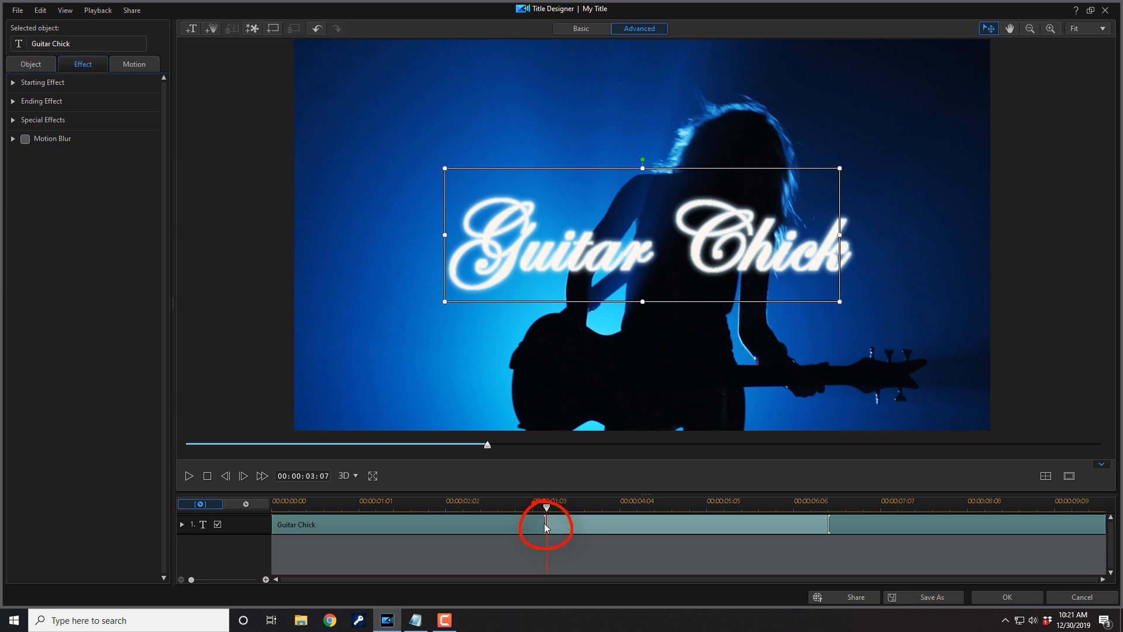
mouse_move(547, 525)
left_mouse_down()
mouse_move(618, 524)
mouse_move(427, 529)
mouse_move(545, 534)
left_mouse_up()
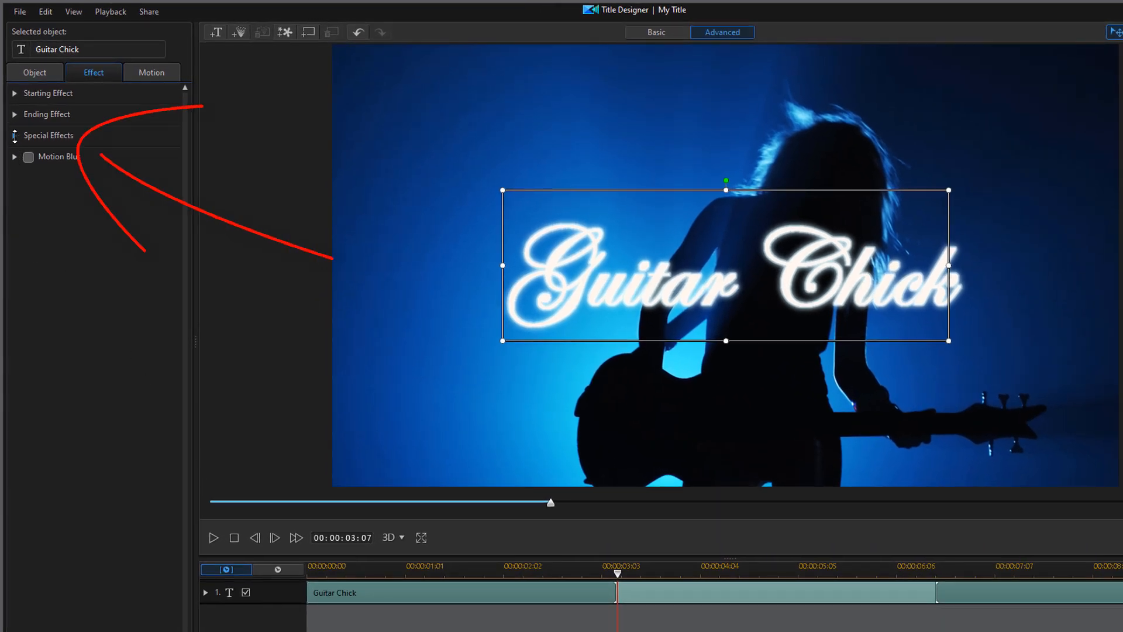
Try the Fire and Lights special effects on the title, then undo both.
left_click(14, 136)
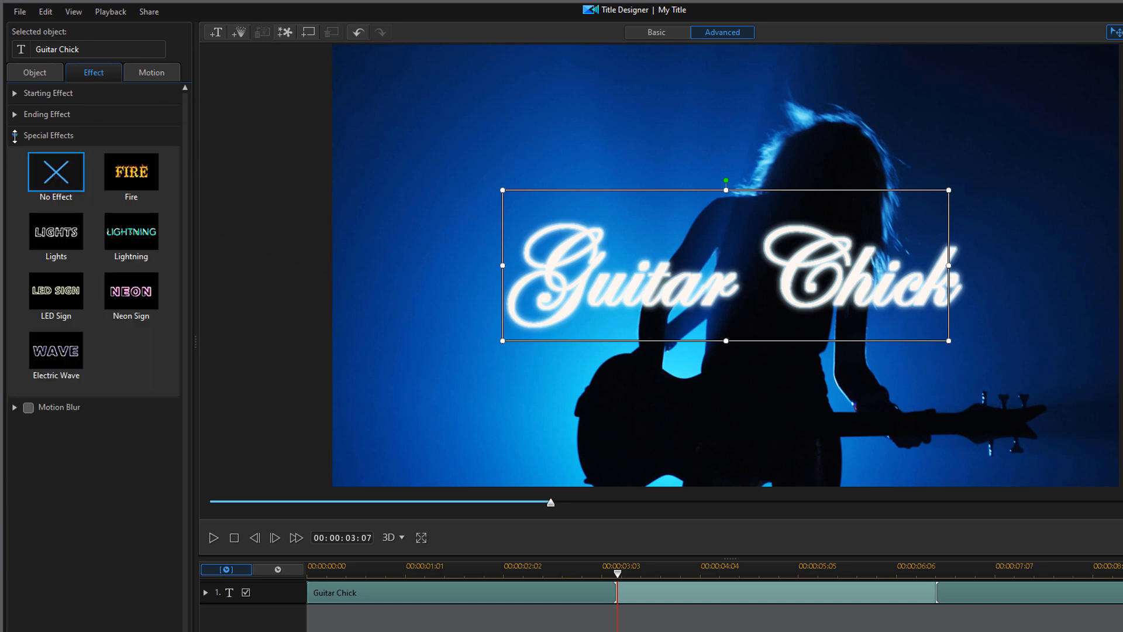
left_click(128, 179)
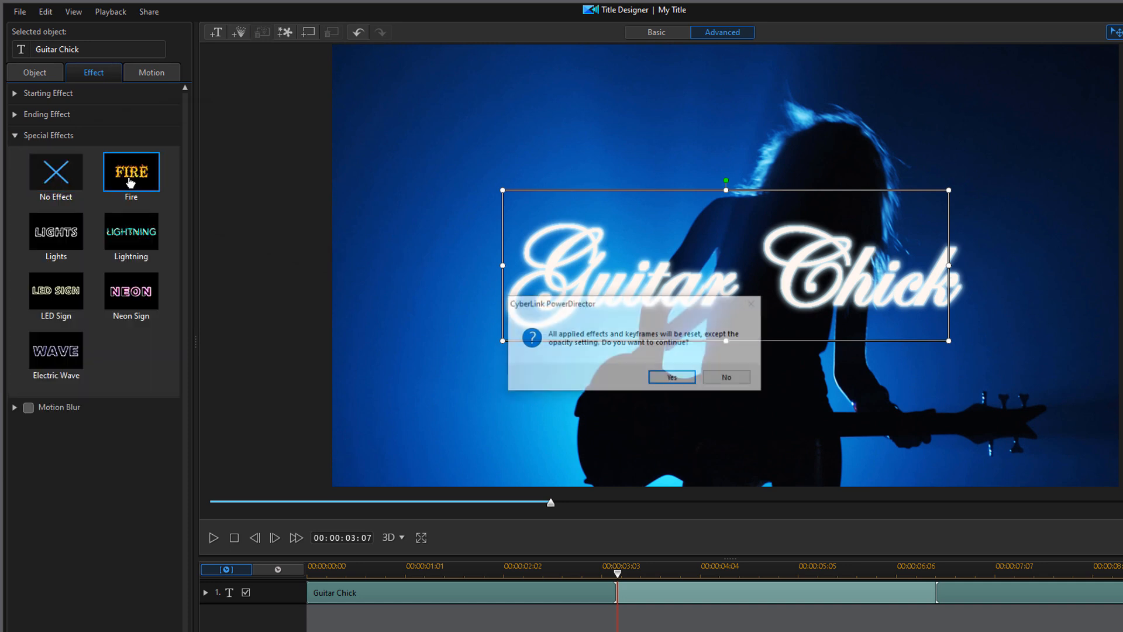
left_click(671, 378)
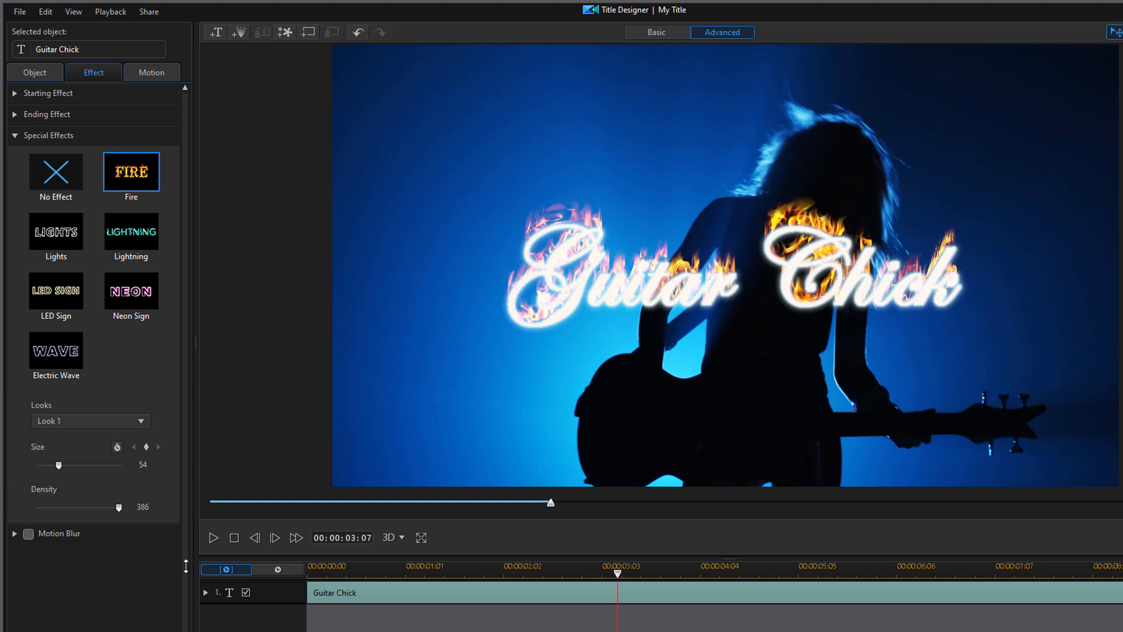
left_click(58, 232)
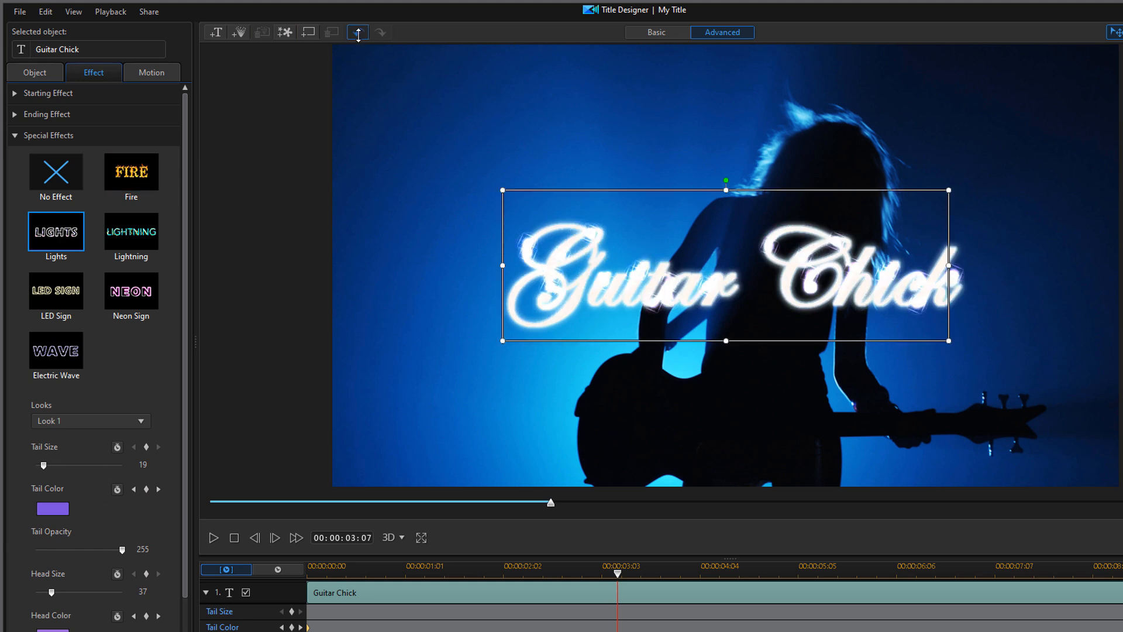
left_click(359, 33)
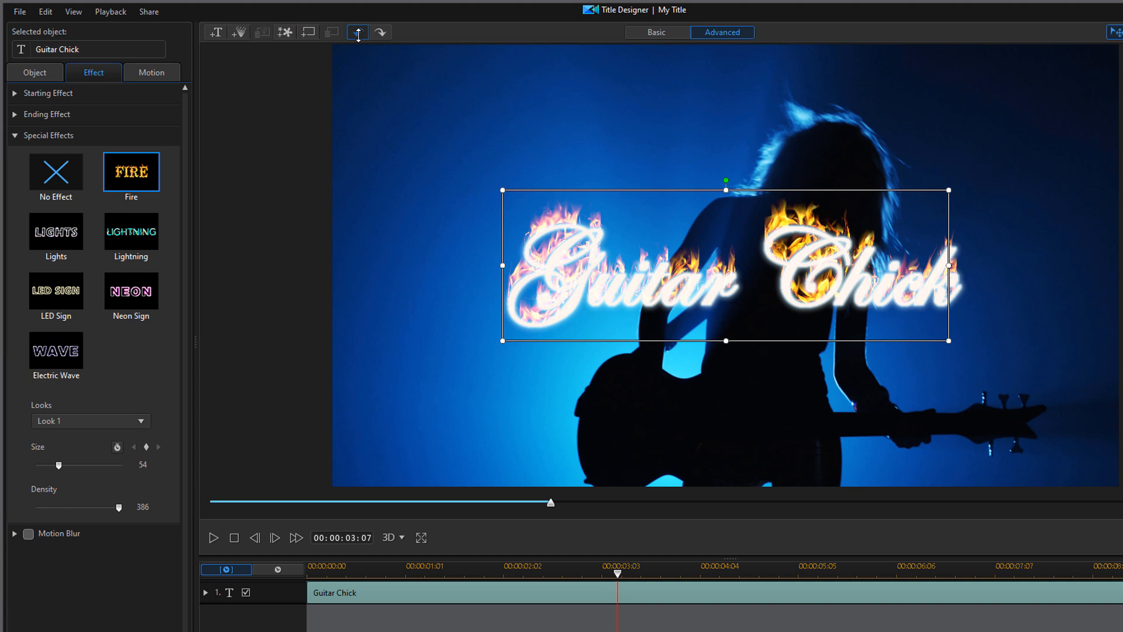
left_click(359, 34)
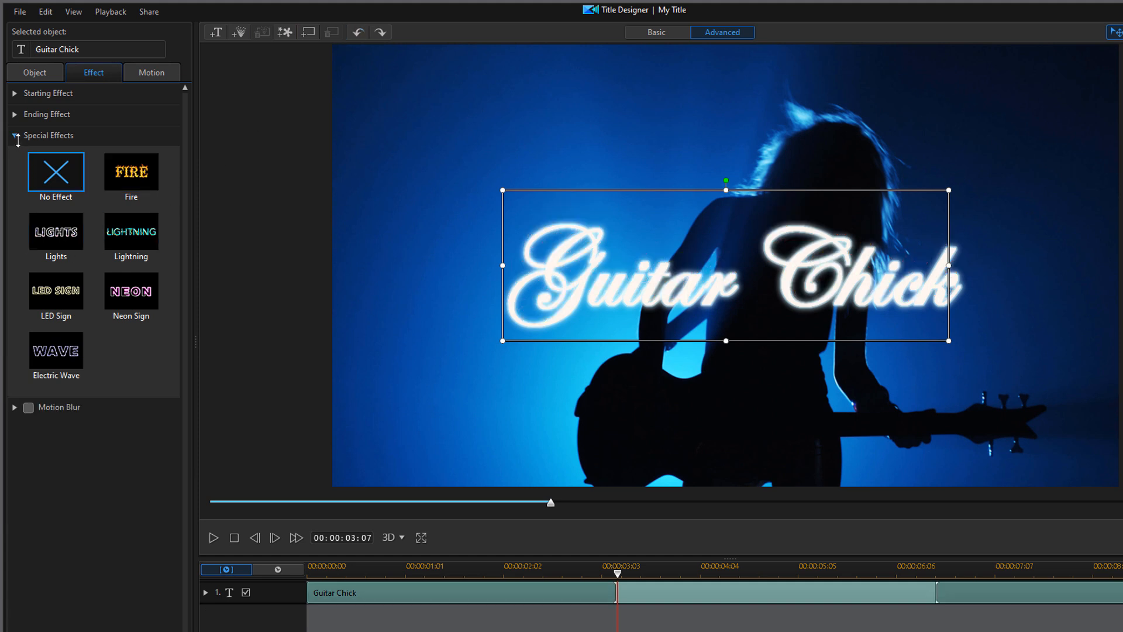
Try Motion Blur on the title, then turn it off again.
left_click(16, 137)
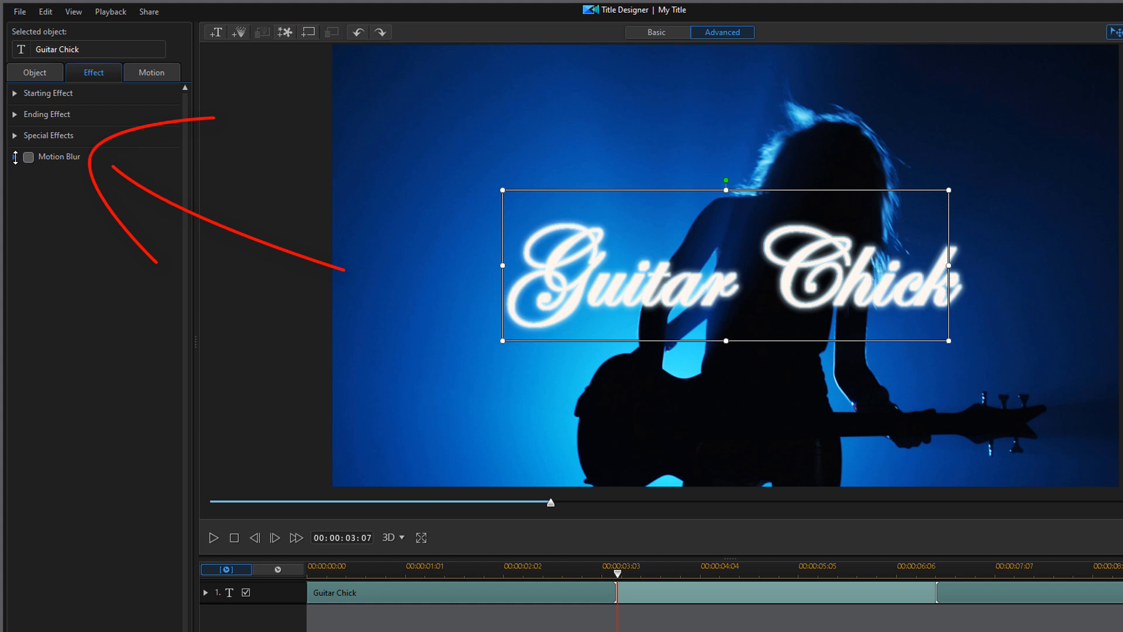
left_click(14, 156)
left_click(28, 157)
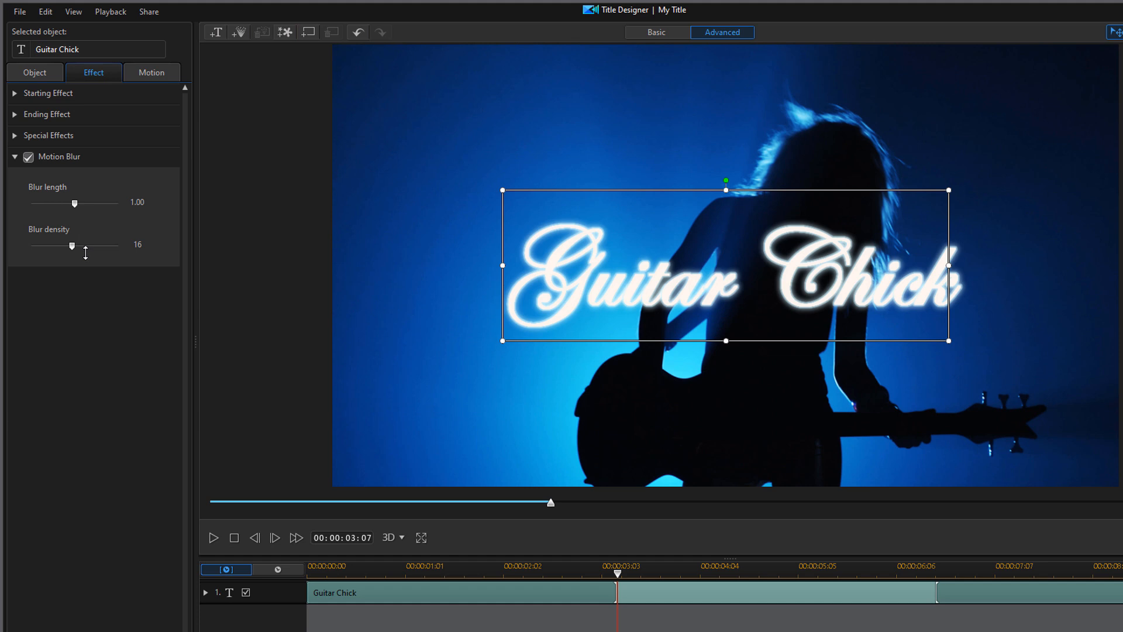
left_click(29, 157)
left_click(15, 157)
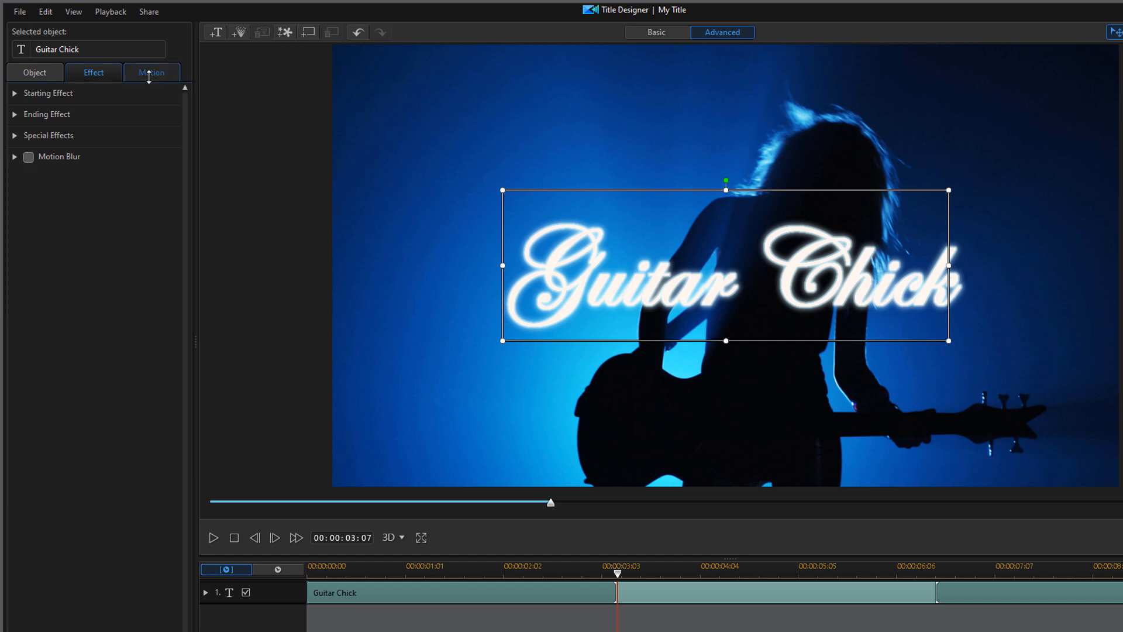
Try the curved motion path that swoops from upper right to lower left on the title, then preview its movement and stop playback.
left_click(149, 74)
left_click(16, 95)
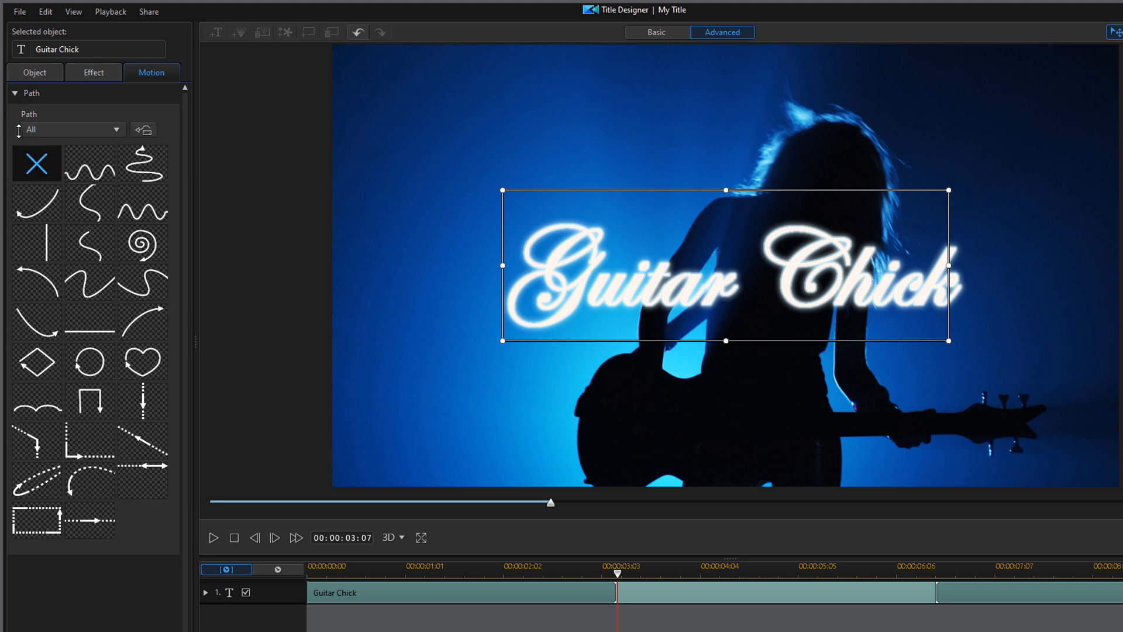
left_click(49, 214)
left_click(49, 214)
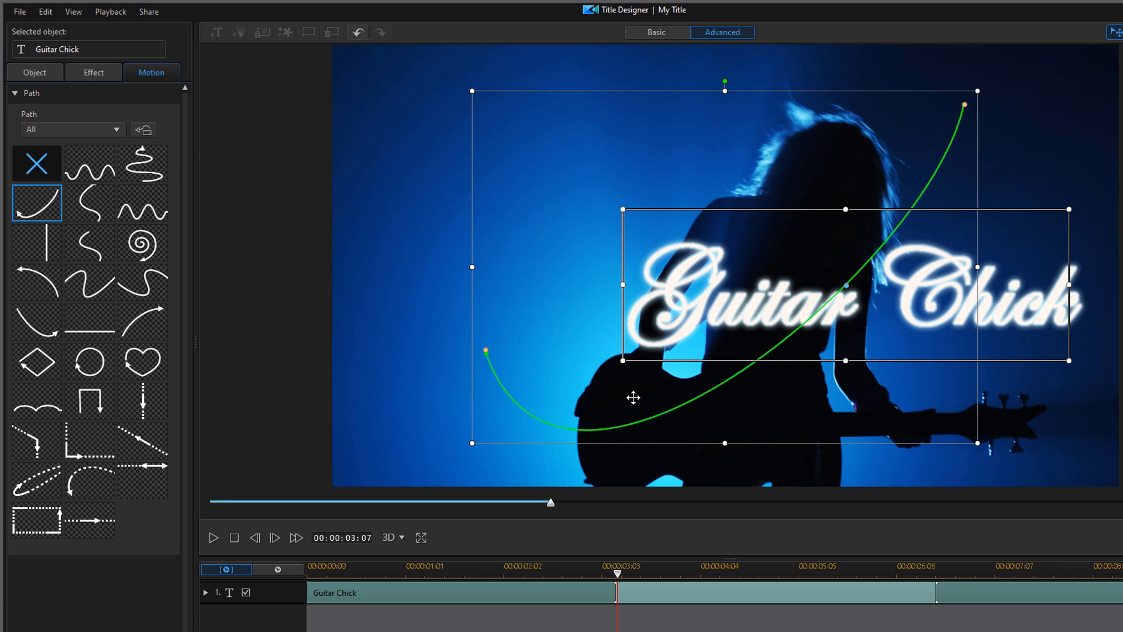
left_click(214, 537)
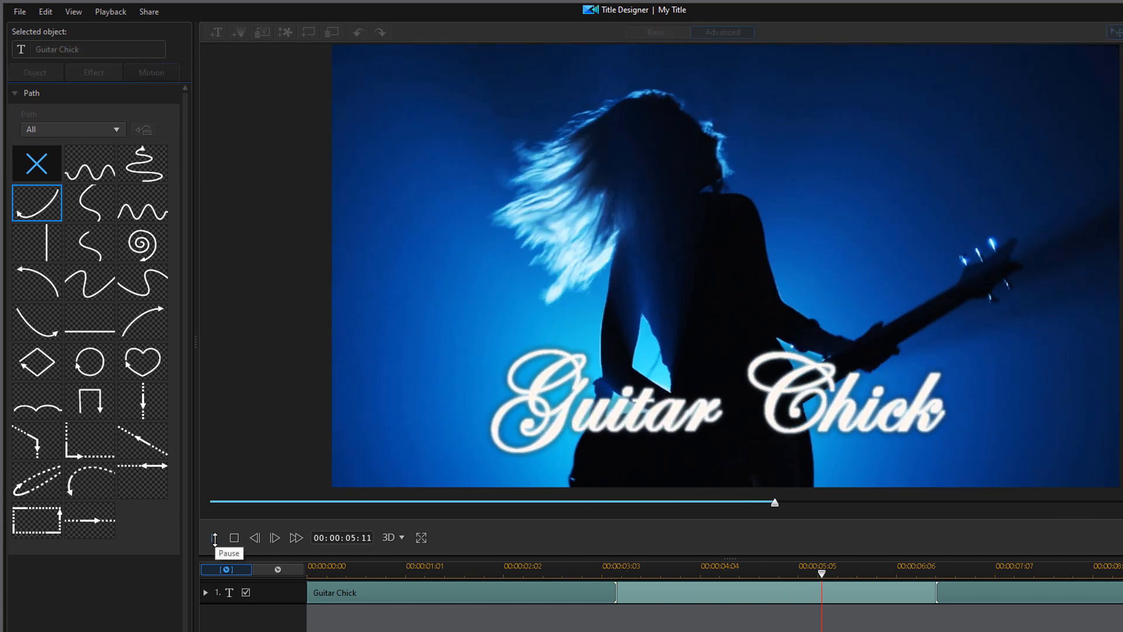
left_click(215, 538)
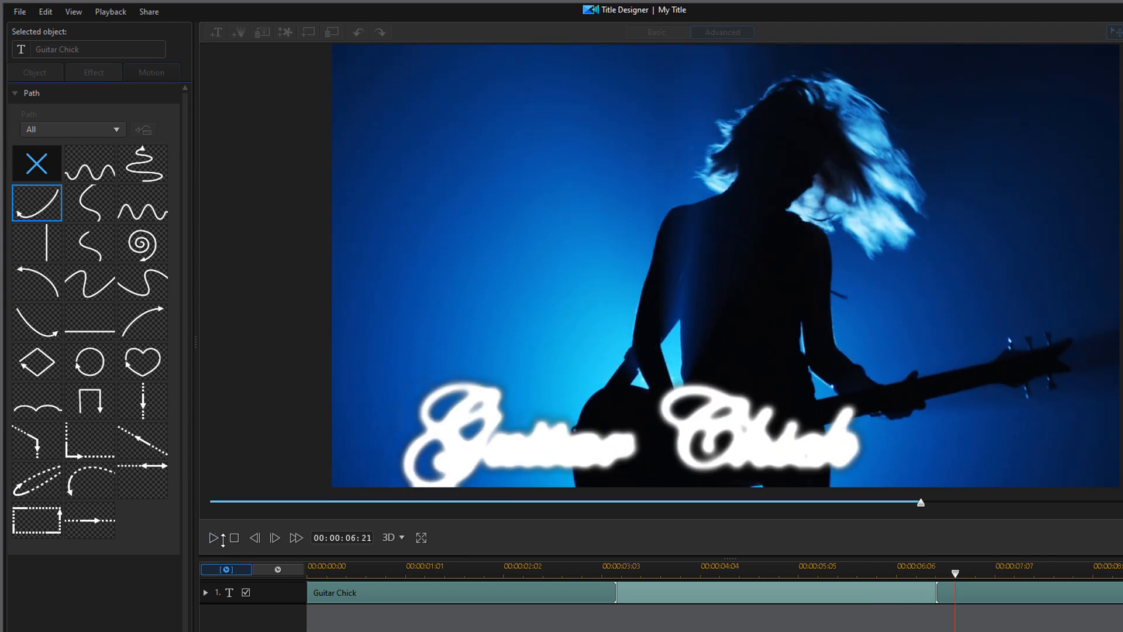
left_click(234, 538)
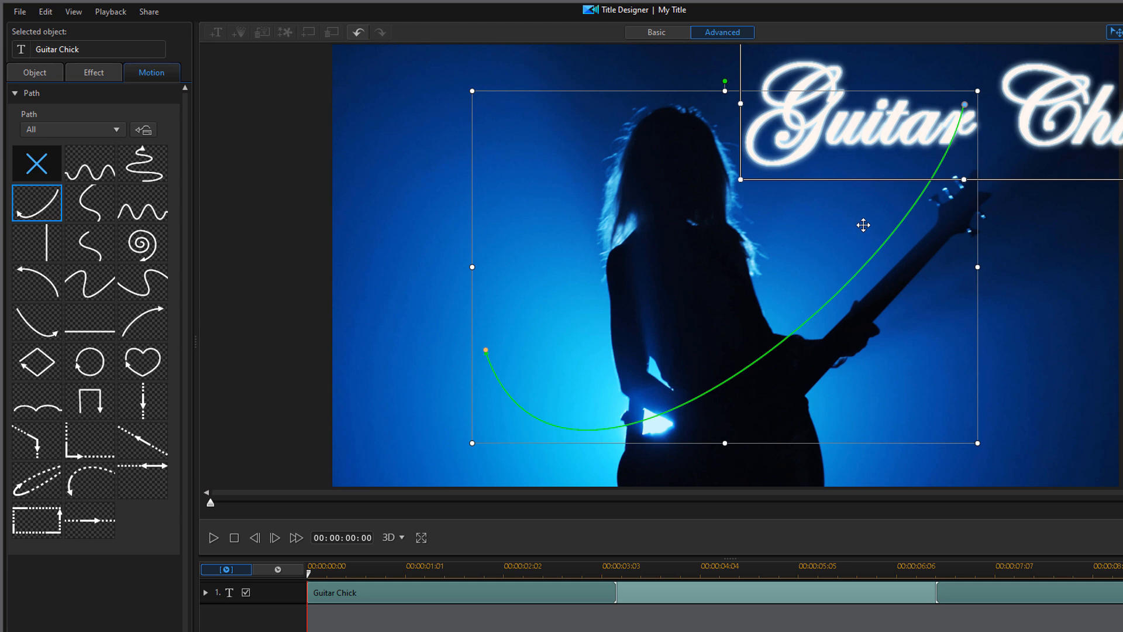
Reshape the motion path by lowering its start point, moving its end point outward and upward, and raising the middle of the curve.
left_click_drag(965, 105, 1059, 193)
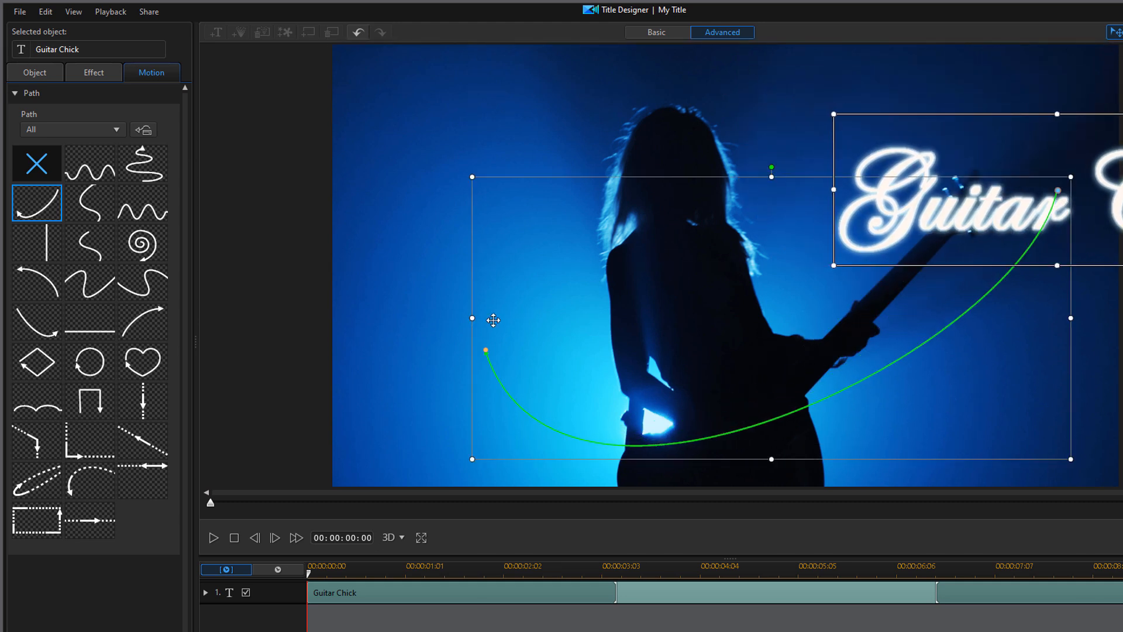
left_click_drag(485, 349, 401, 282)
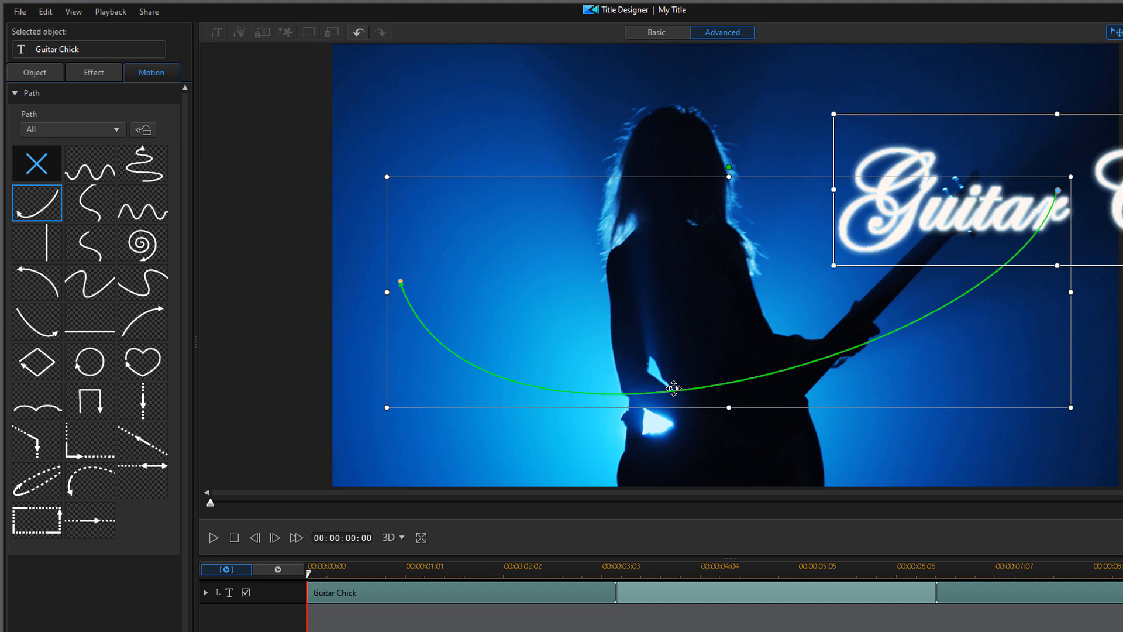
left_click_drag(674, 390, 653, 323)
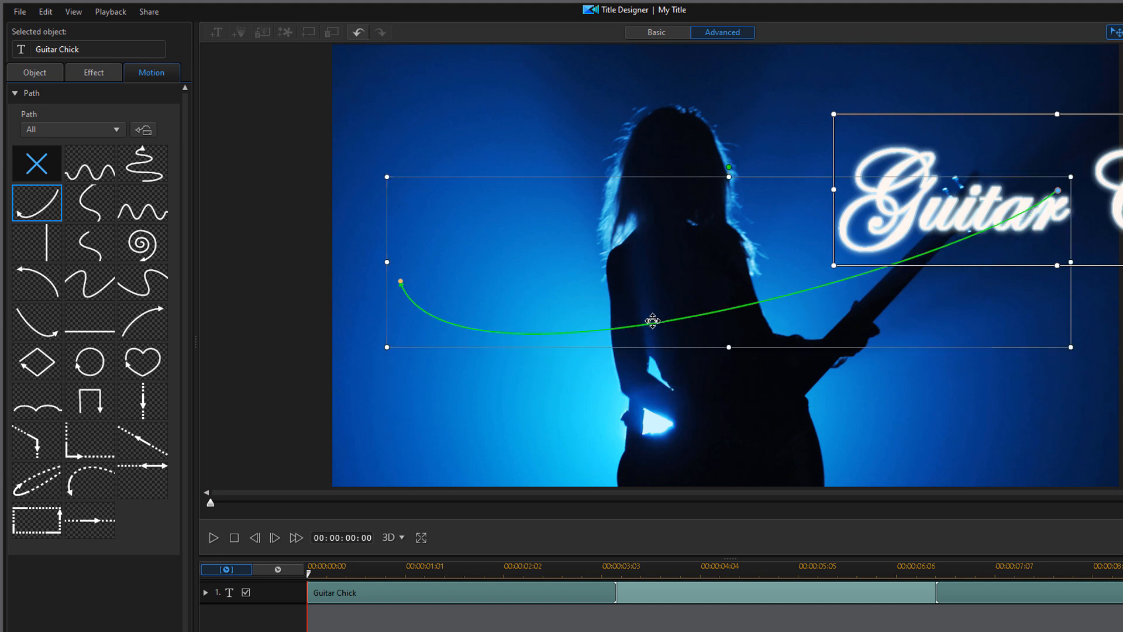
left_click(776, 298)
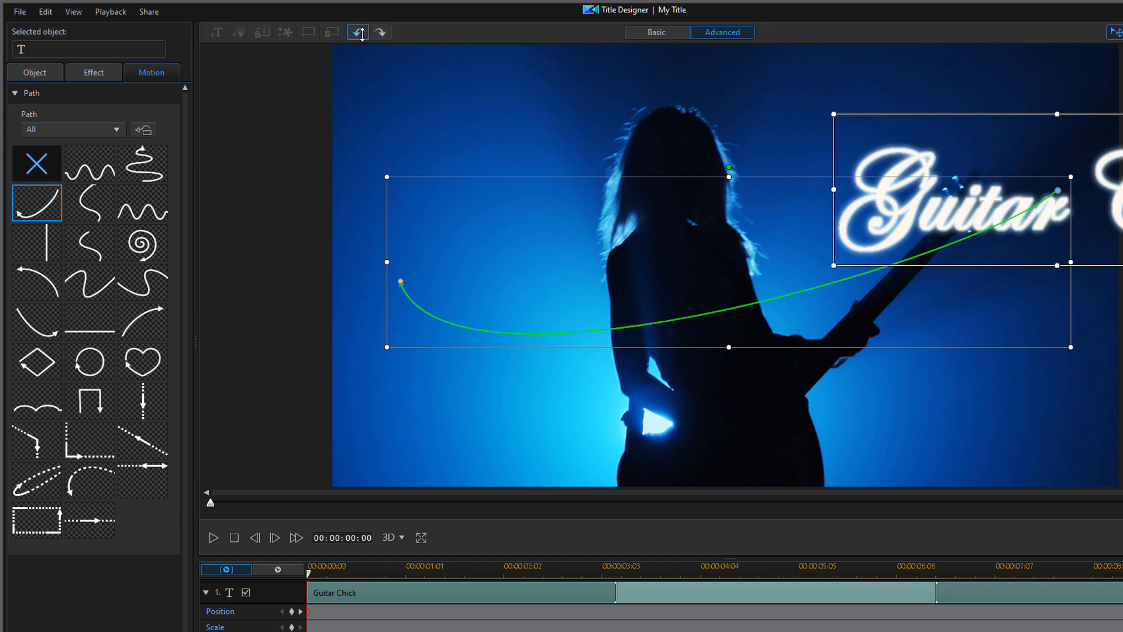
Try removing the motion path with the no-path option, then undo all path changes until the title is centred without a path.
left_click(32, 170)
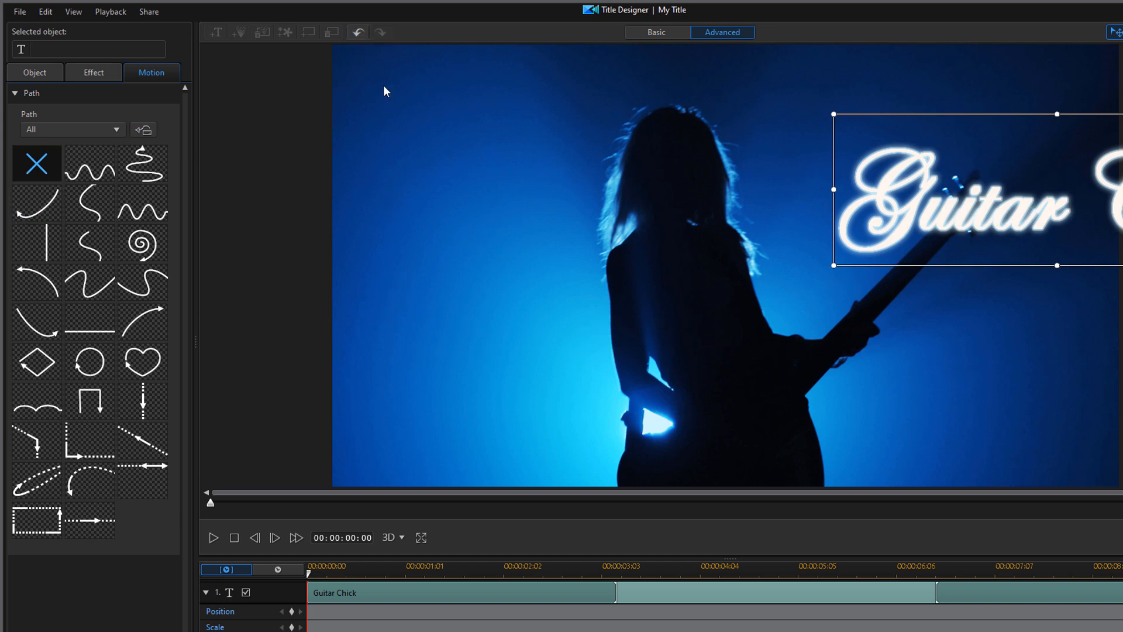
left_click(358, 32)
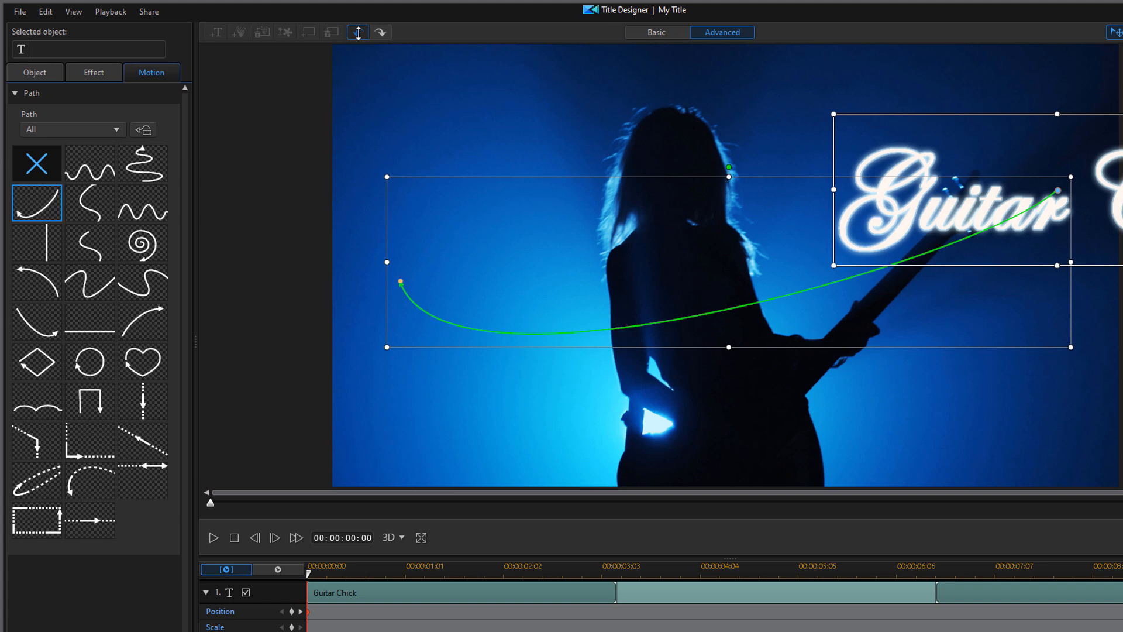
left_click(358, 32)
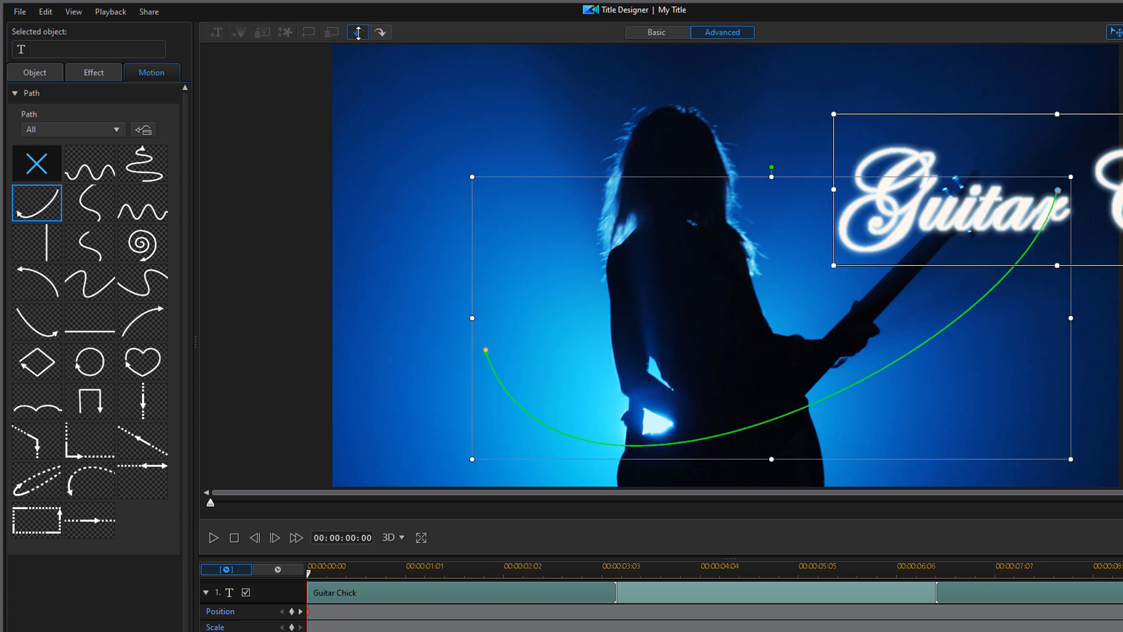
left_click(358, 33)
left_click(358, 33)
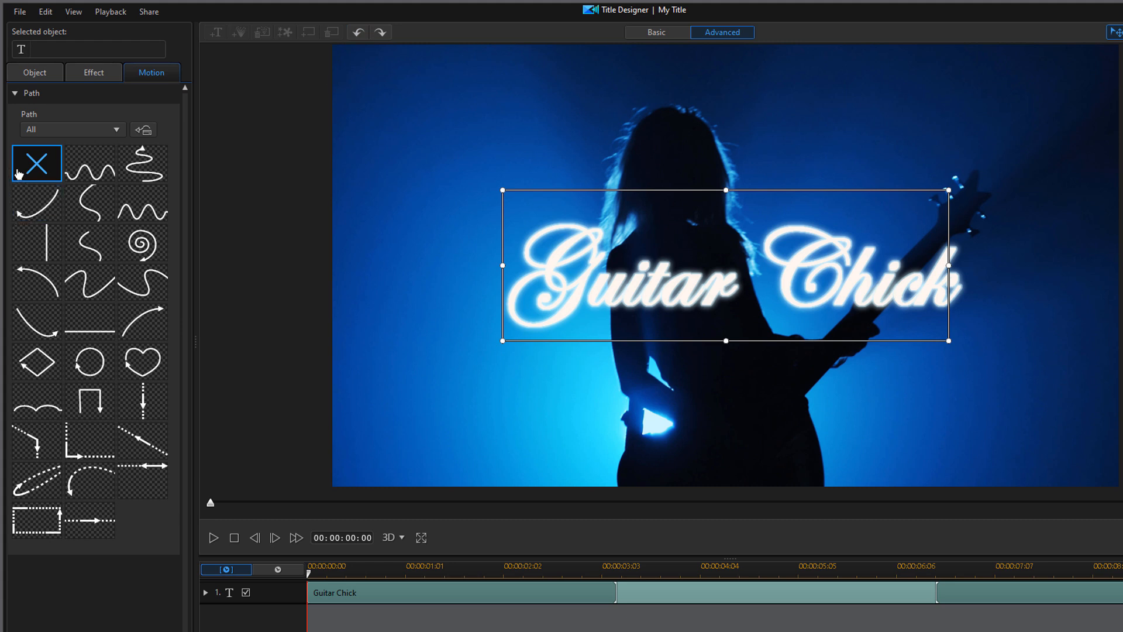
Return to the title's object properties, then accept the finished title and close the Title Designer.
left_click(15, 93)
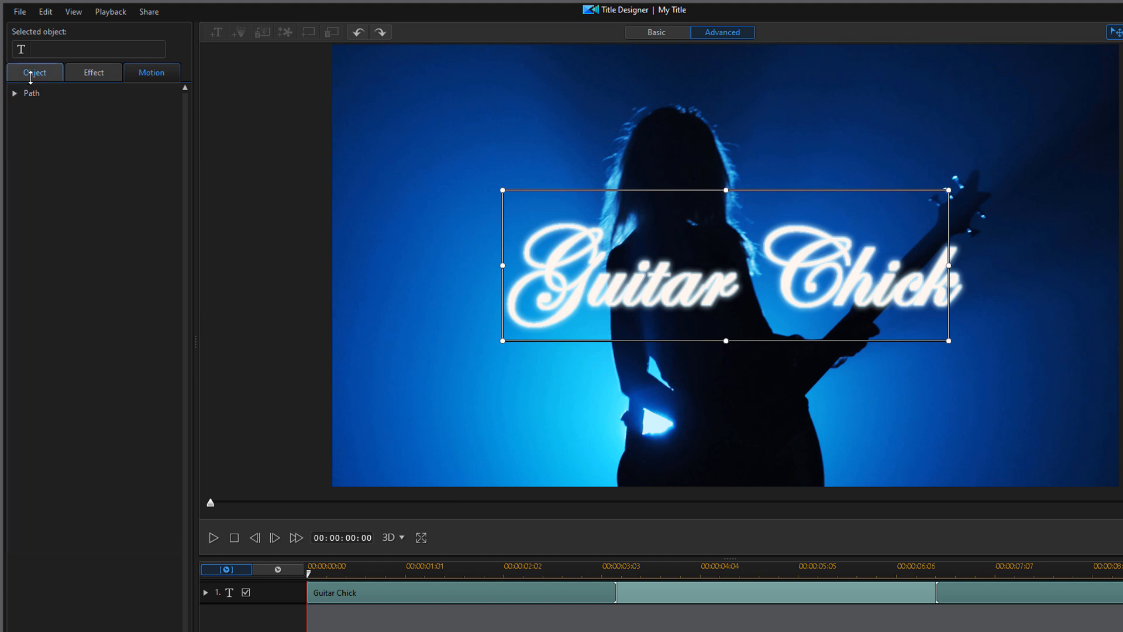
left_click(35, 72)
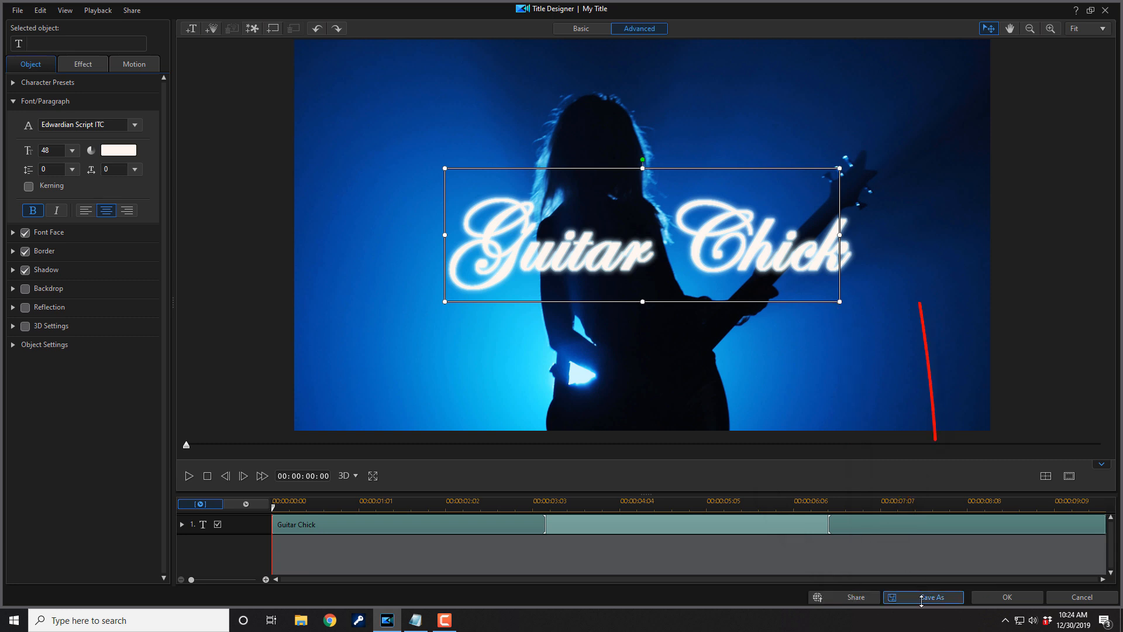
left_click(1002, 597)
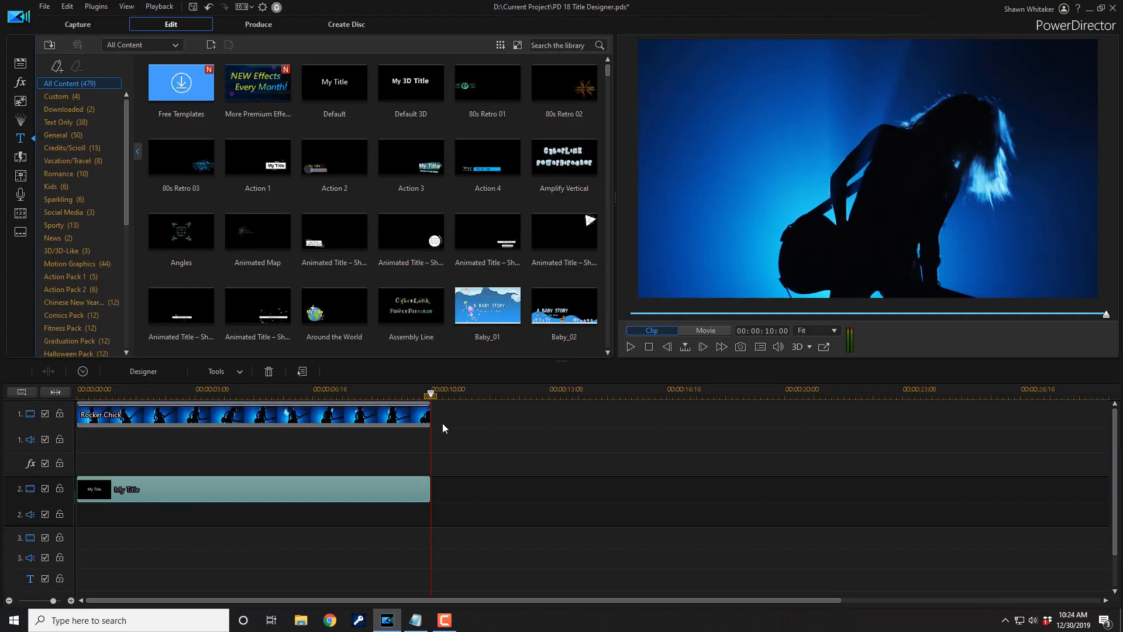
Play the movie from the beginning of the timeline to preview the Guitar Chick title over the video.
key("Home")
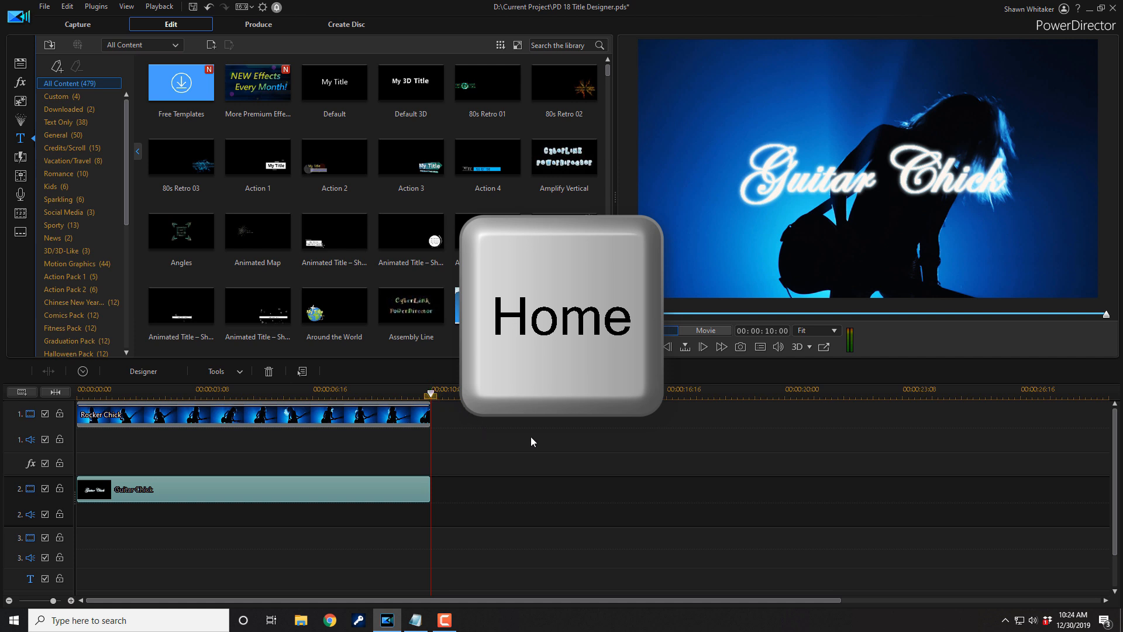
key("Home")
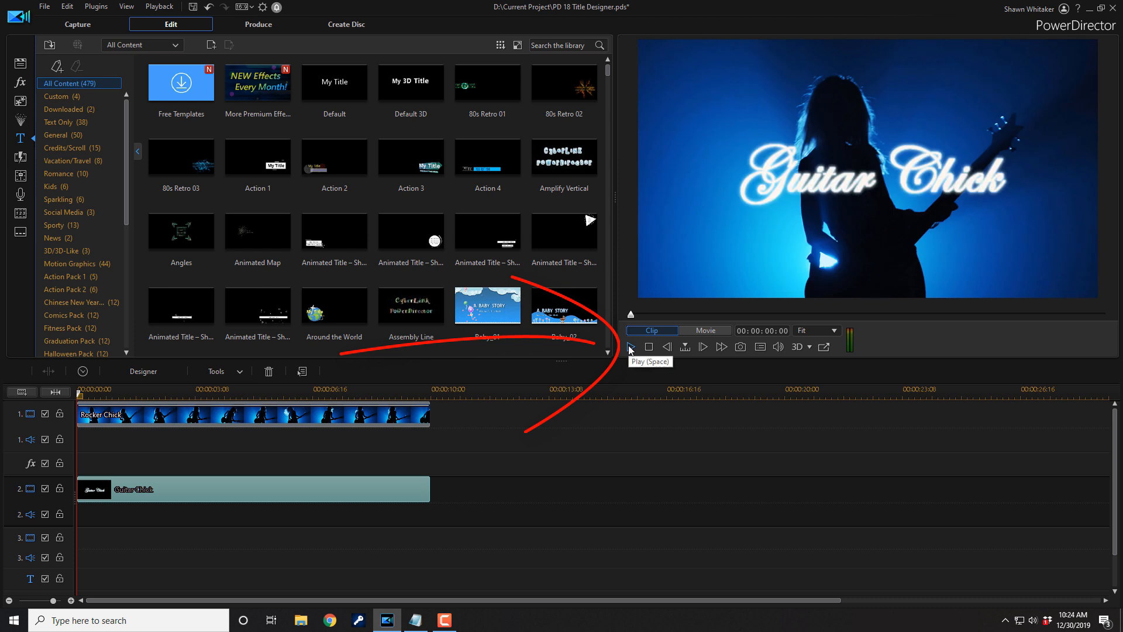
left_click(630, 348)
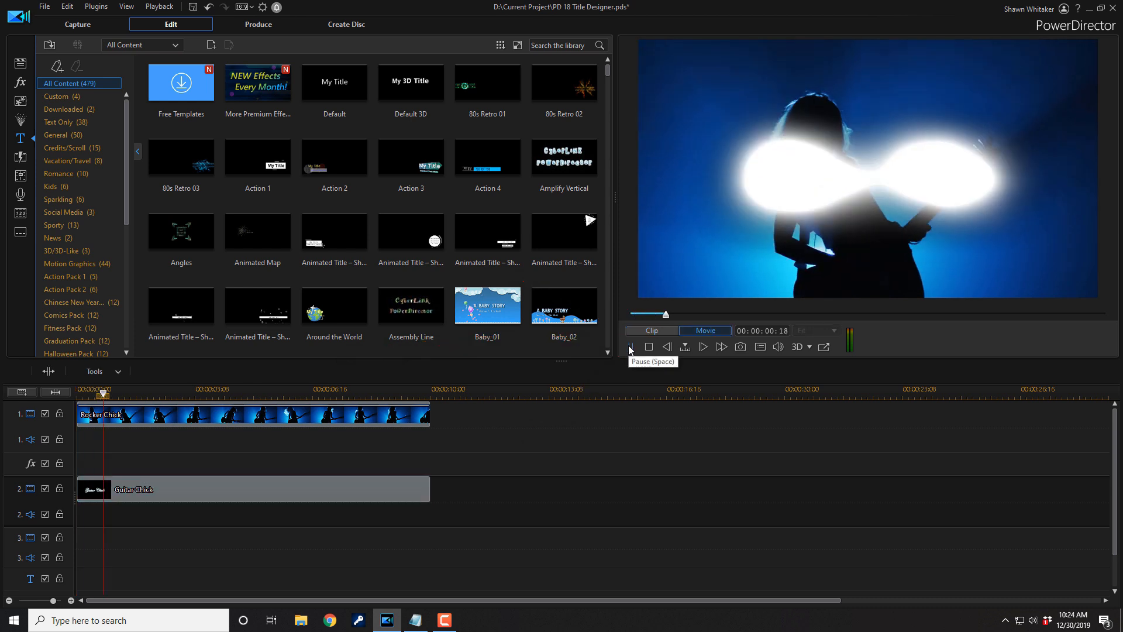